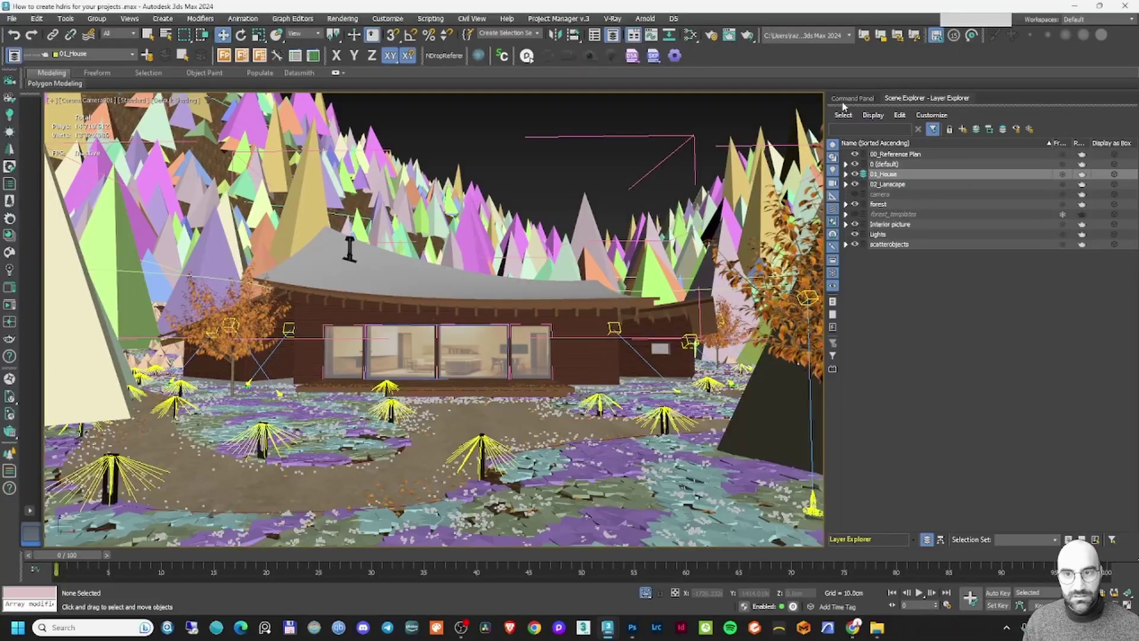
Select the house roof and frame it in a tilted overhead Top view
left_click(845, 101)
left_click(517, 287)
key("t")
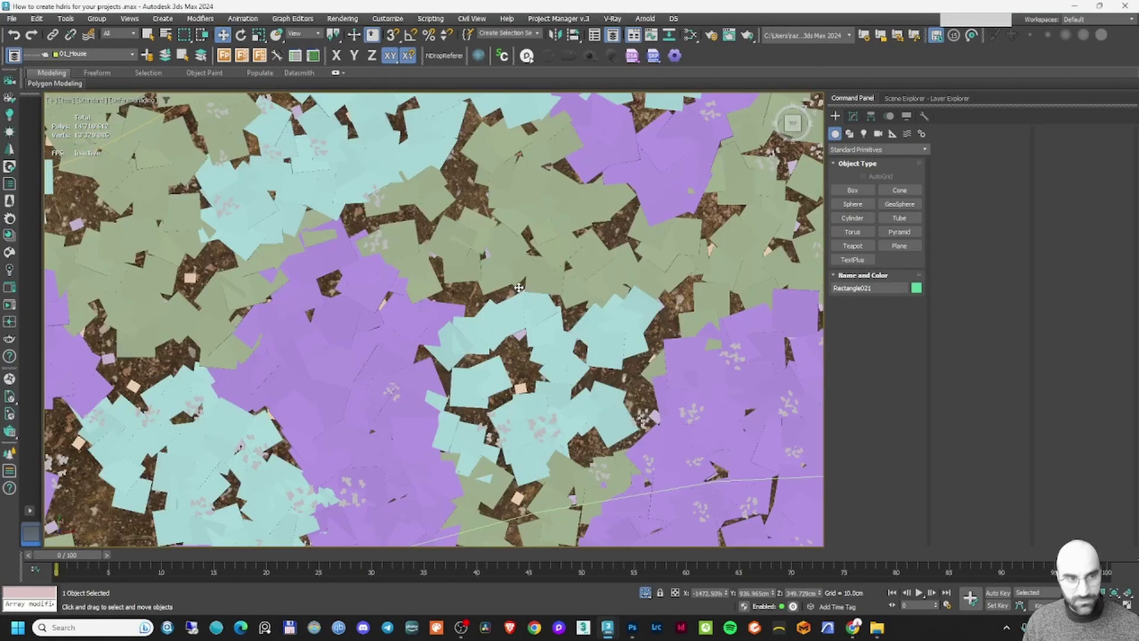
key("z")
scroll(451, 274, "down", 15)
middle_click_drag(451, 274, 431, 257, "alt")
scroll(432, 256, "up", 10)
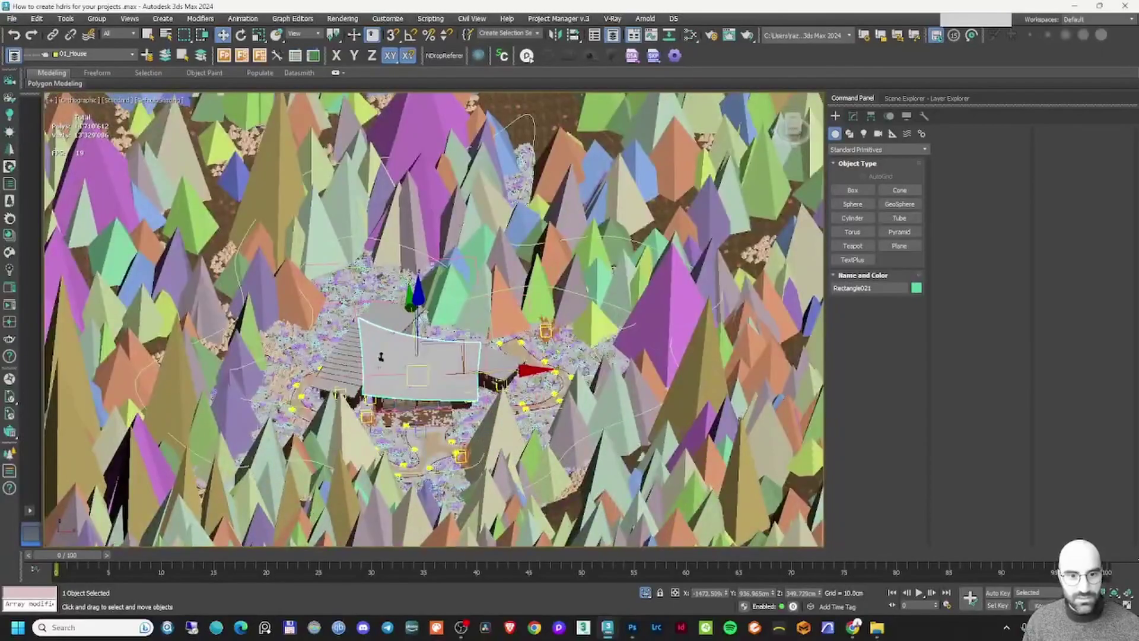
scroll(292, 264, "down", 10)
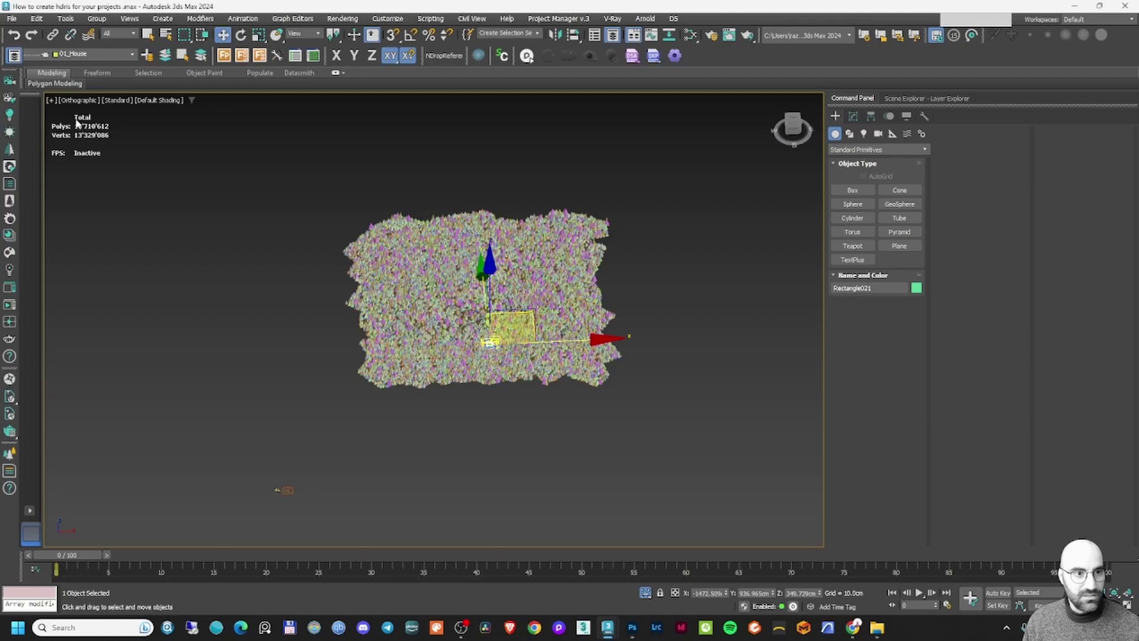
scroll(70, 126, "up", 3)
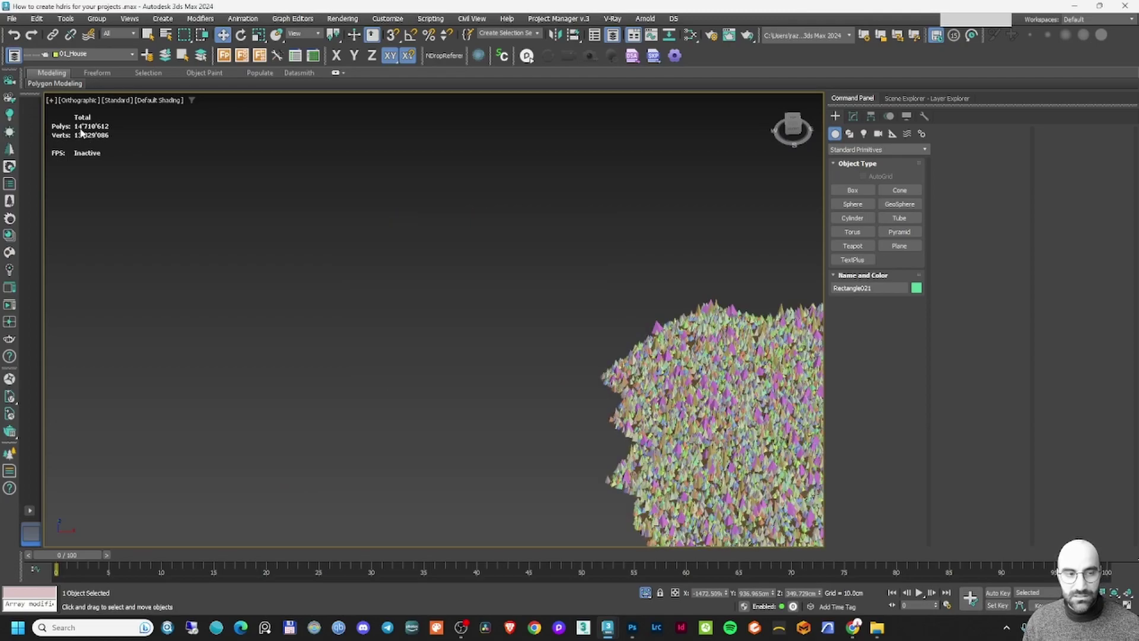
Frame the whole scattered cone forest patch, then return to the camera view
key("z")
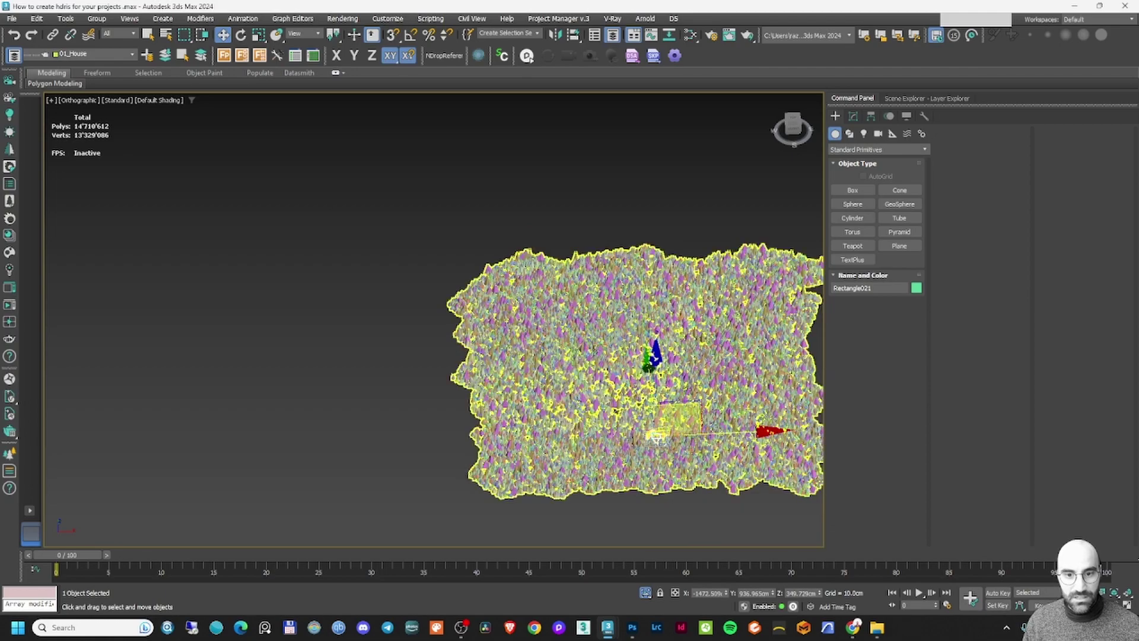
scroll(445, 262, "down", 2)
scroll(445, 262, "up", 8)
scroll(447, 433, "up", 6)
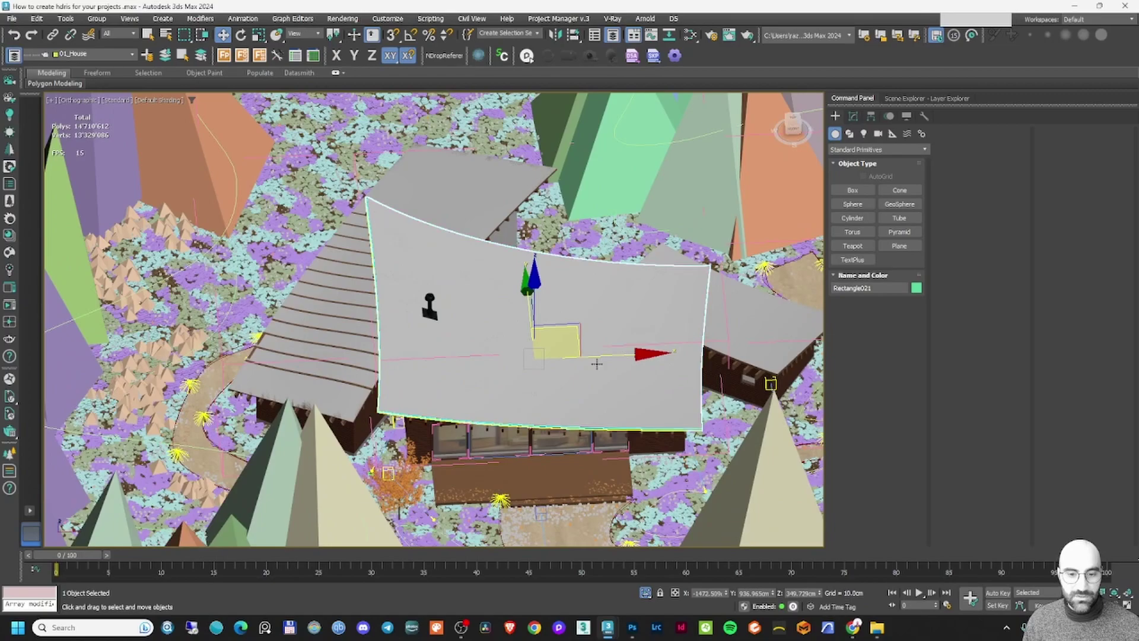
key("c")
left_click(520, 287)
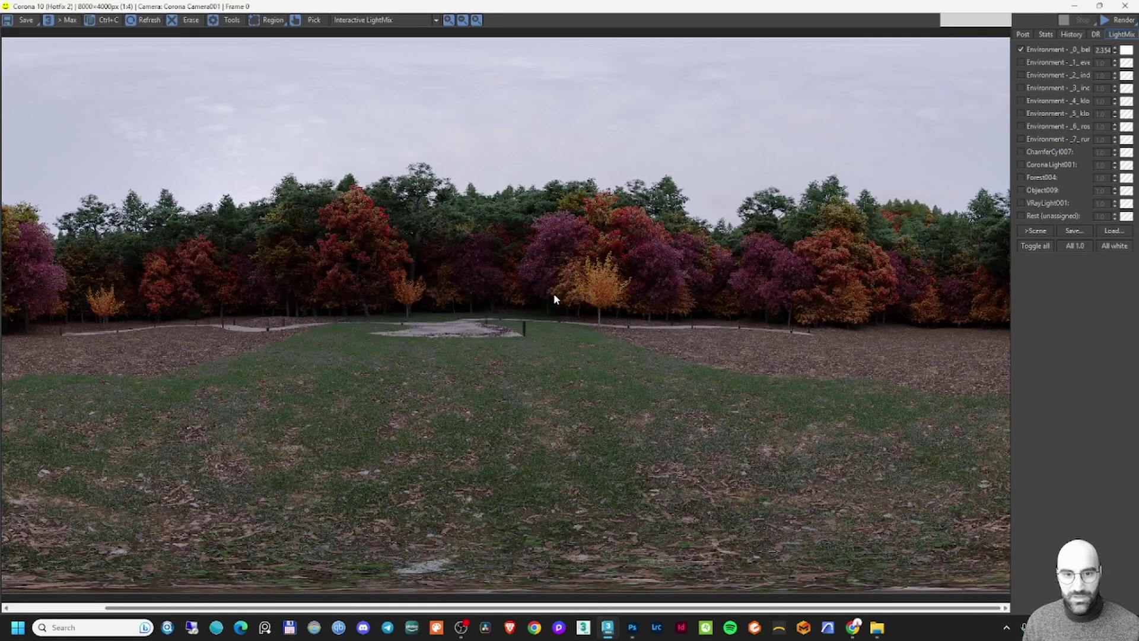
Toggle the LightMix Environment layers one by one to compare the dusk, overcast and sunny skies
scroll(563, 293, "down", 1)
scroll(417, 301, "up", 1)
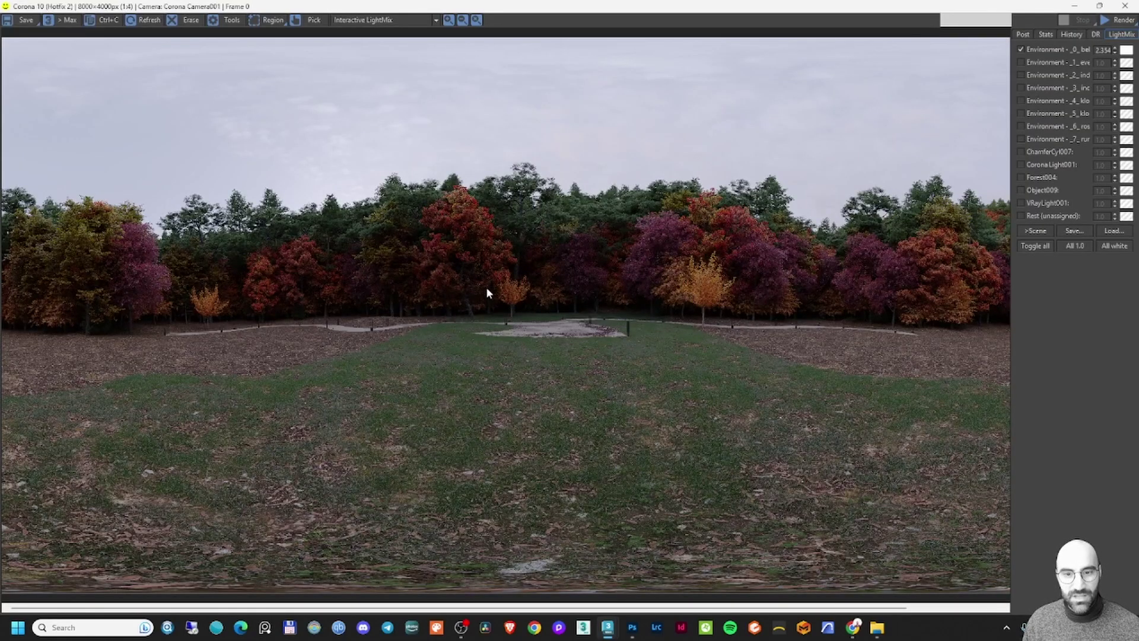
middle_click_drag(667, 322, 389, 402)
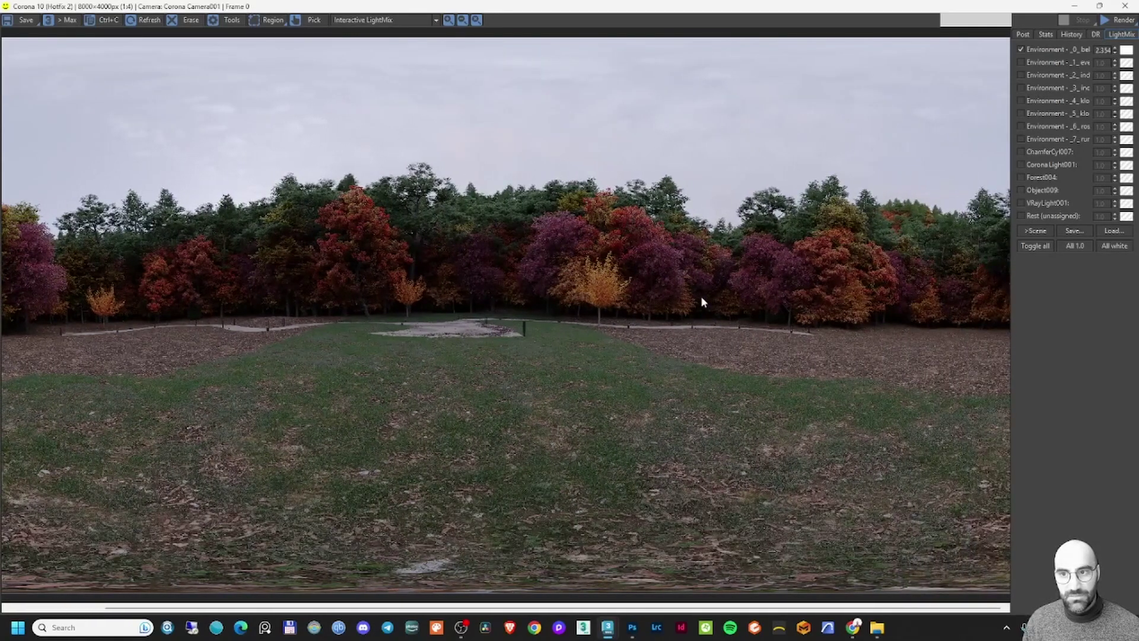
left_click(1021, 49)
left_click(1022, 63)
left_click(1022, 62)
left_click(1021, 76)
left_click(1022, 76)
left_click(1022, 88)
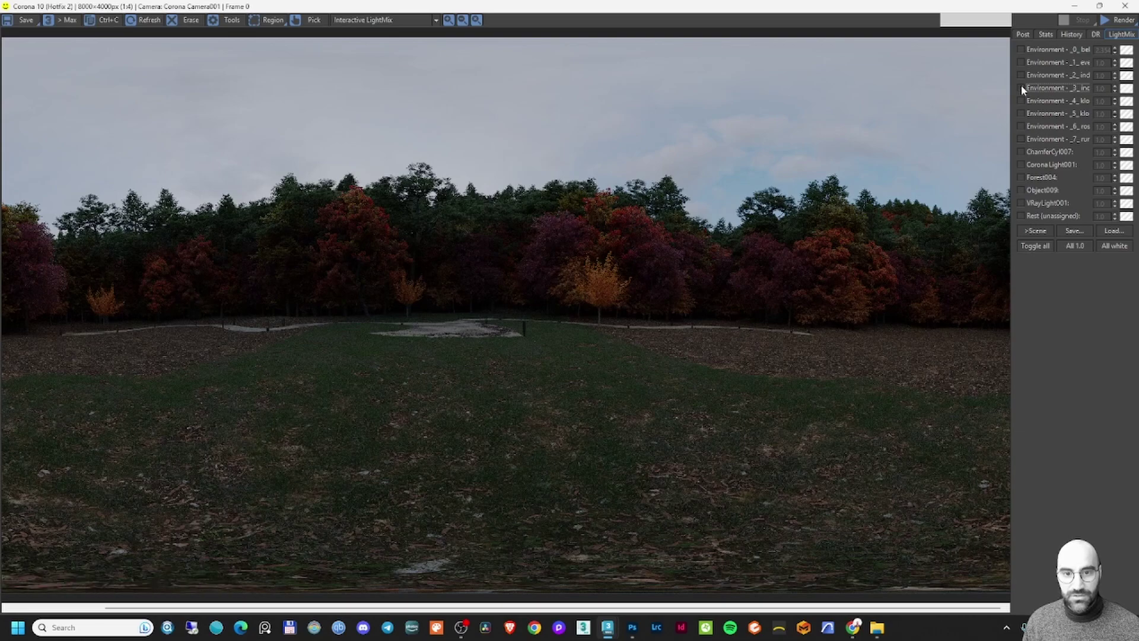
left_click(1021, 89)
left_click(1021, 101)
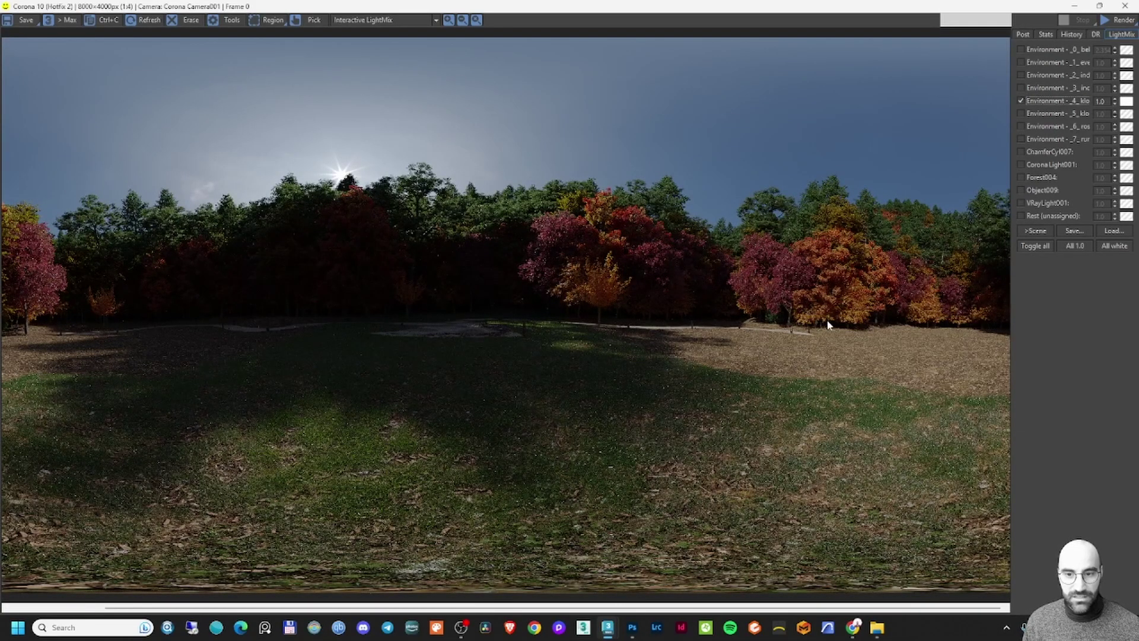
left_click(1021, 100)
Keep the cloudy Environment_5 layer on and raise its intensity to 1.747
left_click(1021, 114)
left_click_drag(1115, 113, 1089, 23)
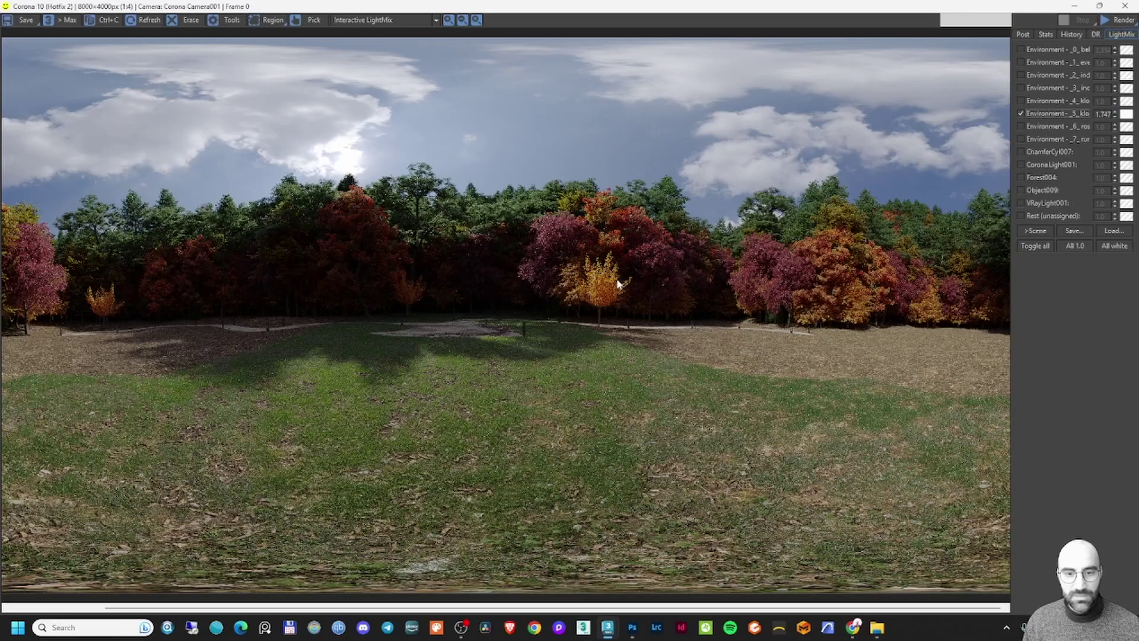
scroll(617, 280, "up", 1)
scroll(618, 280, "down", 1)
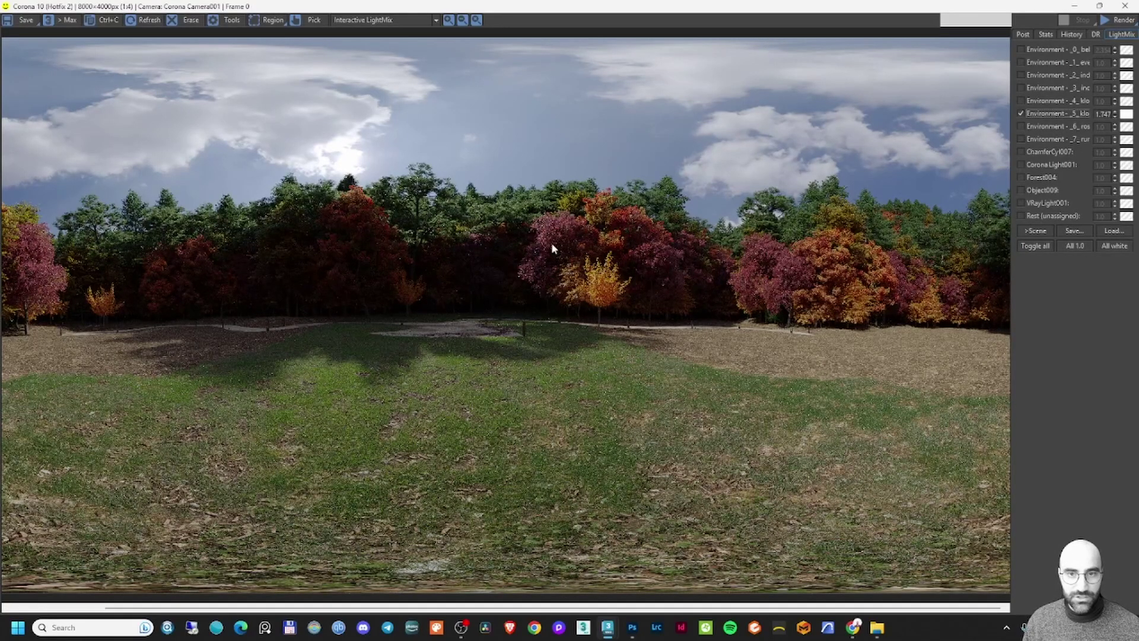
Close the frame buffer and hide the 01_House layer in the Layer Explorer
left_click(1125, 6)
left_click(529, 193)
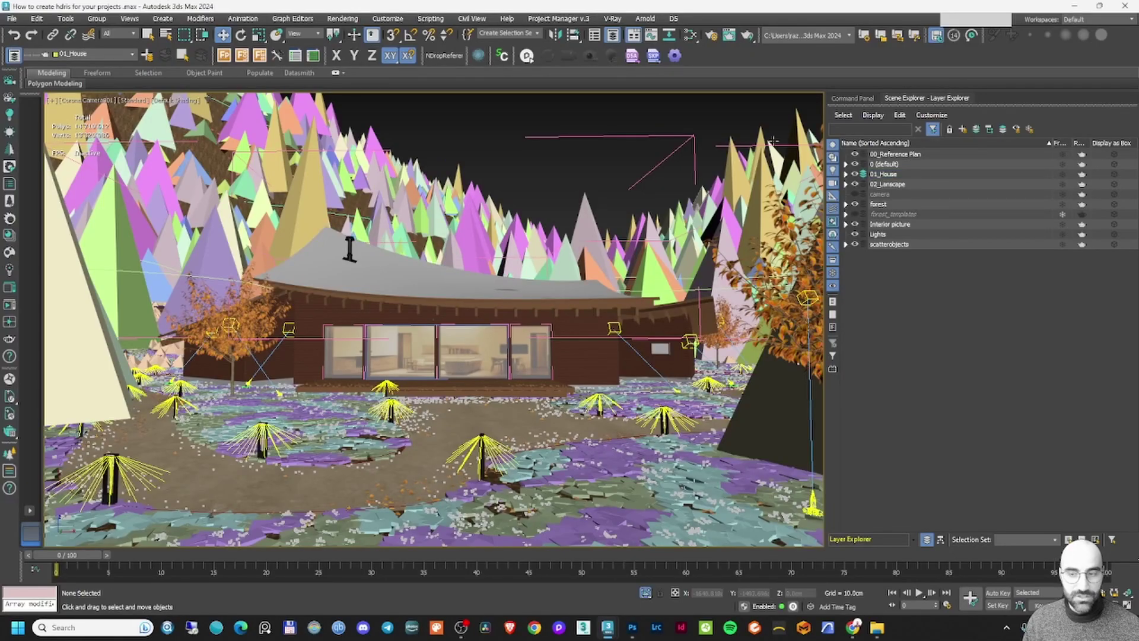
left_click(856, 174)
left_click(855, 174)
left_click(855, 174)
Switch to Top view and pan across the landscape to the garden
left_click(479, 372)
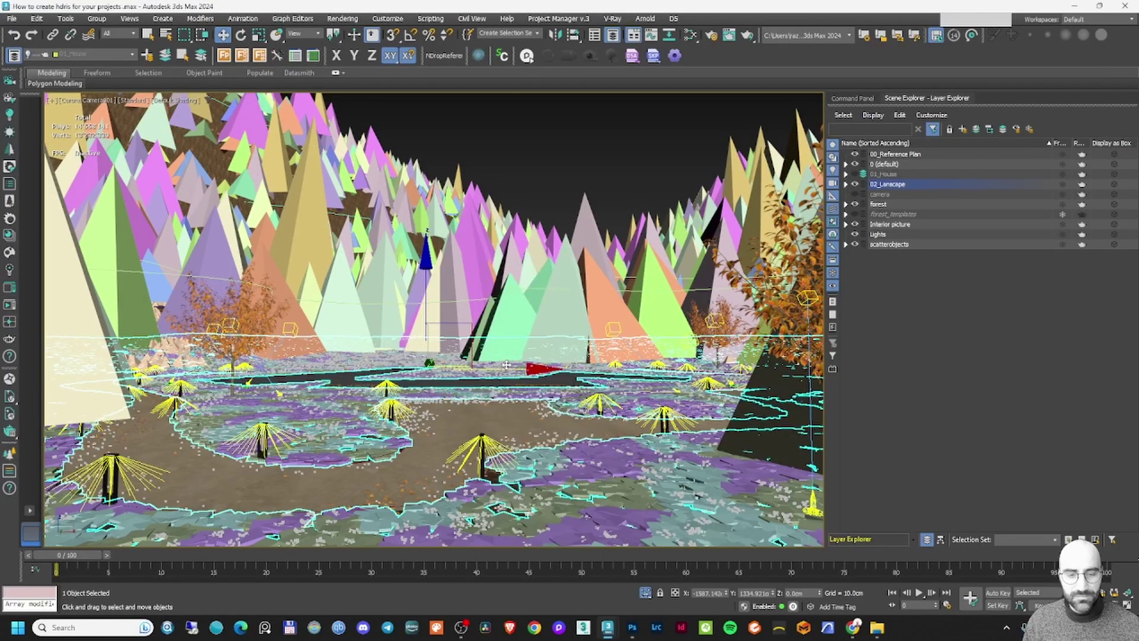
key("t")
scroll(398, 360, "up", 5)
middle_click_drag(398, 361, 490, 359)
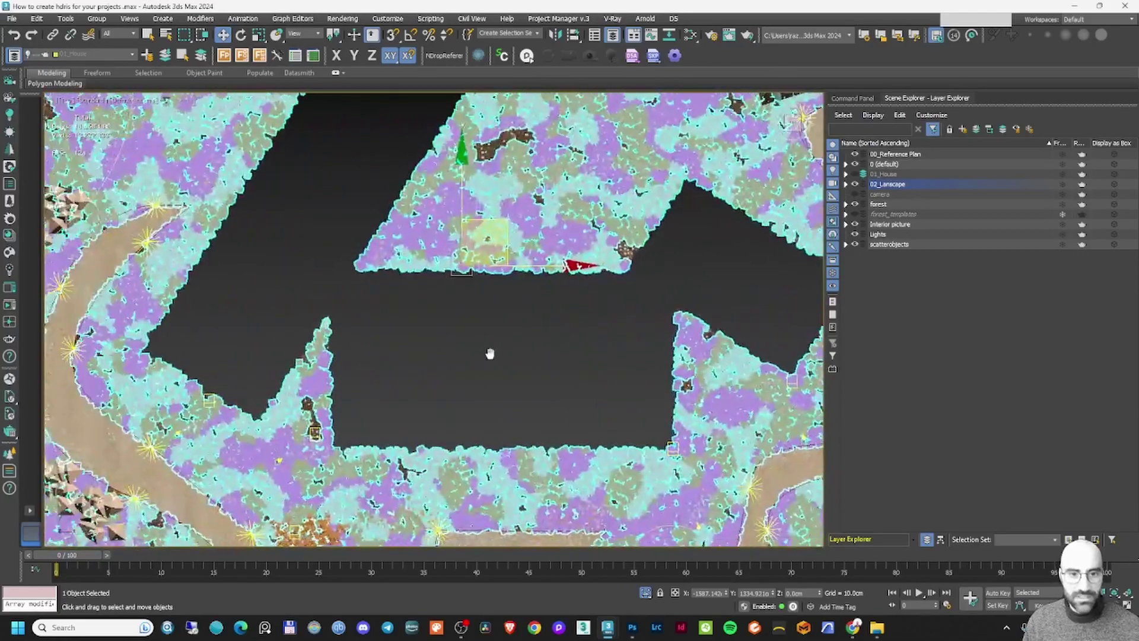
left_click(508, 332)
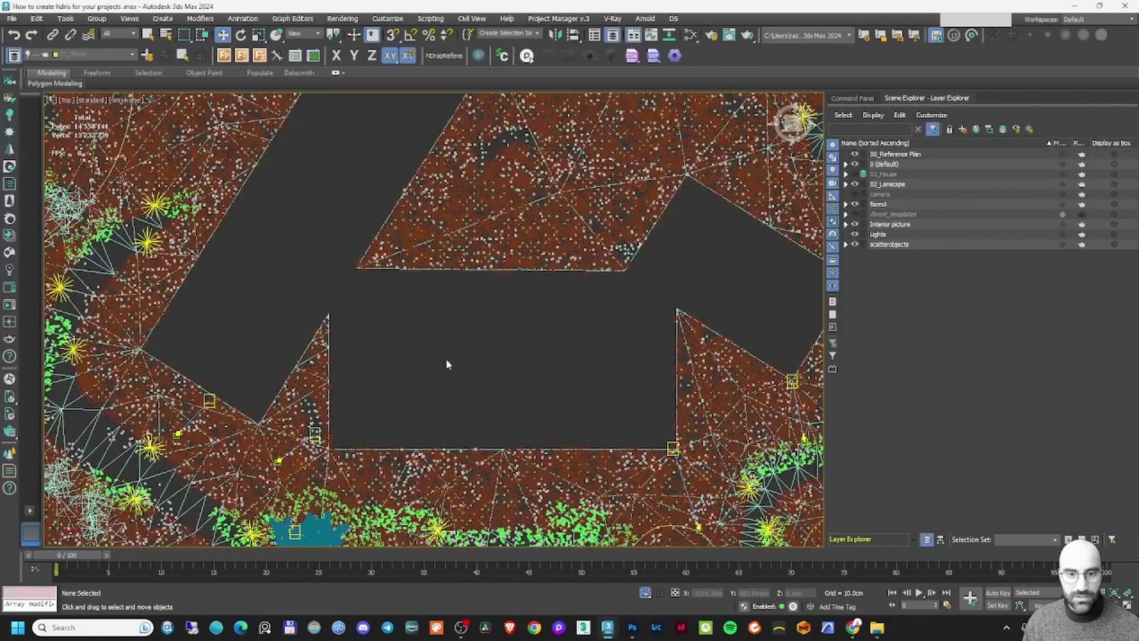
left_click(853, 98)
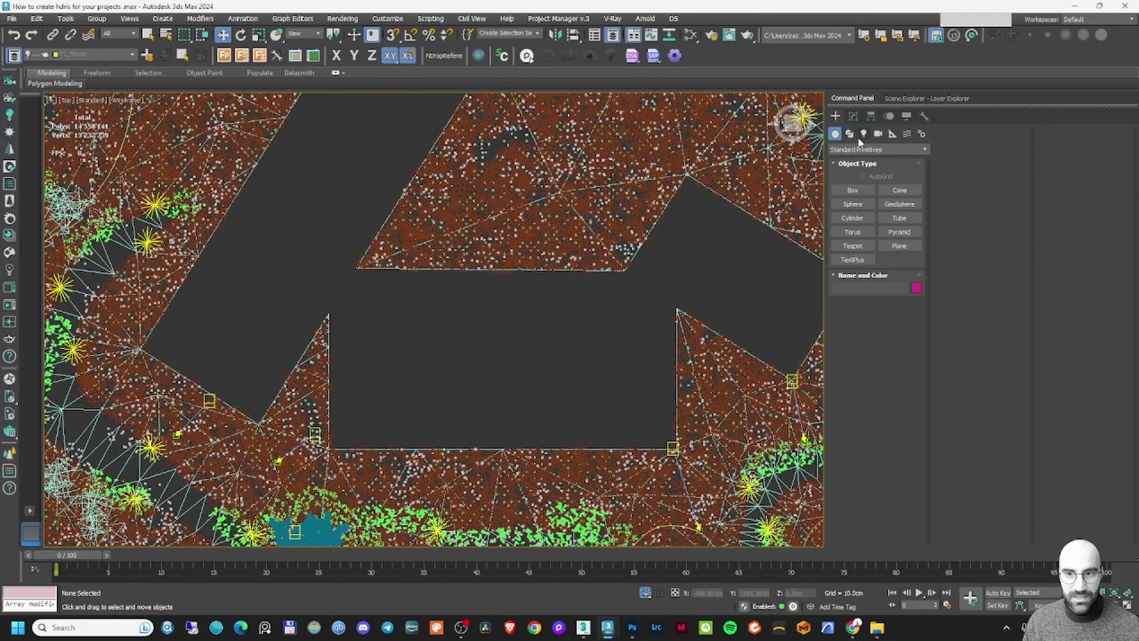
scroll(606, 359, "down", 2)
middle_click_drag(606, 359, 622, 87)
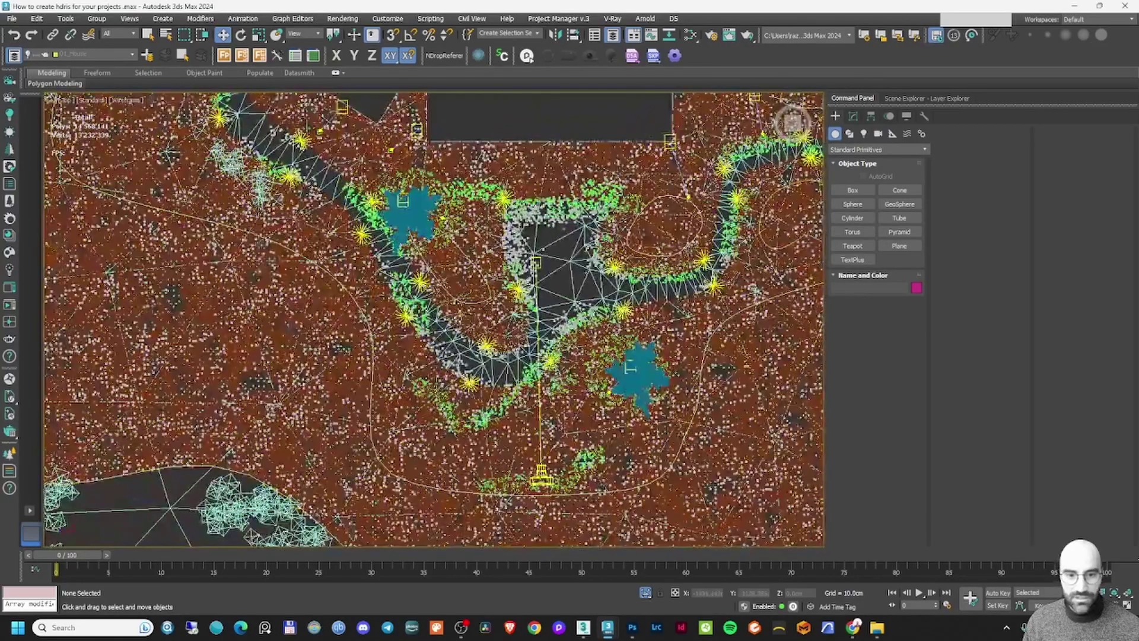
Select the camera with its target, move it down inside the house and rotate it
left_click(542, 473)
left_click(528, 320)
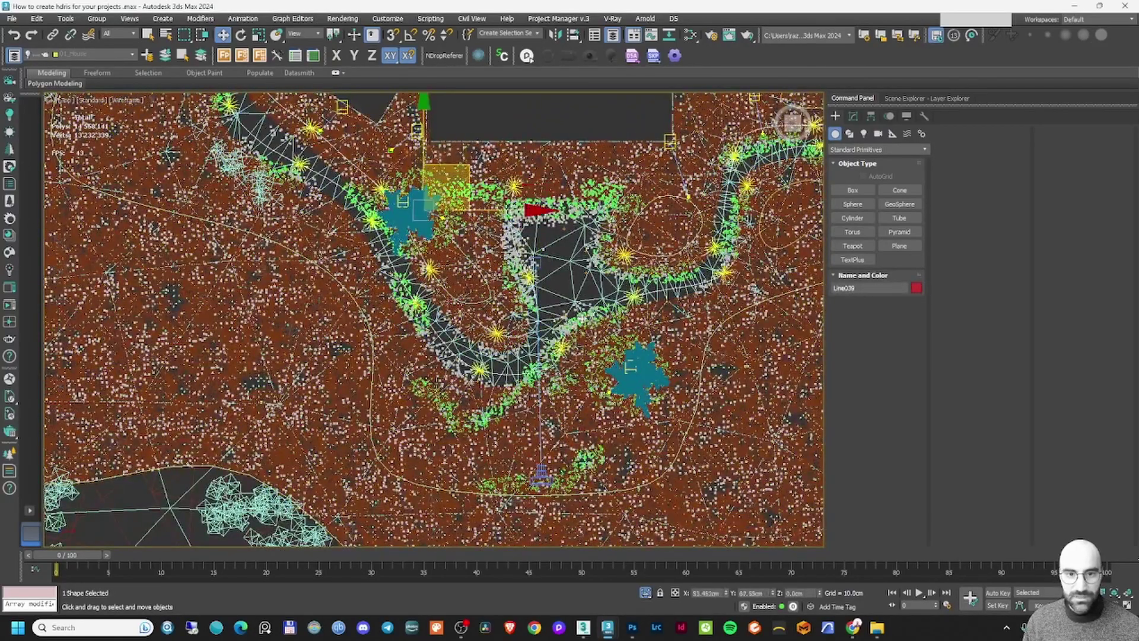
left_click(540, 474)
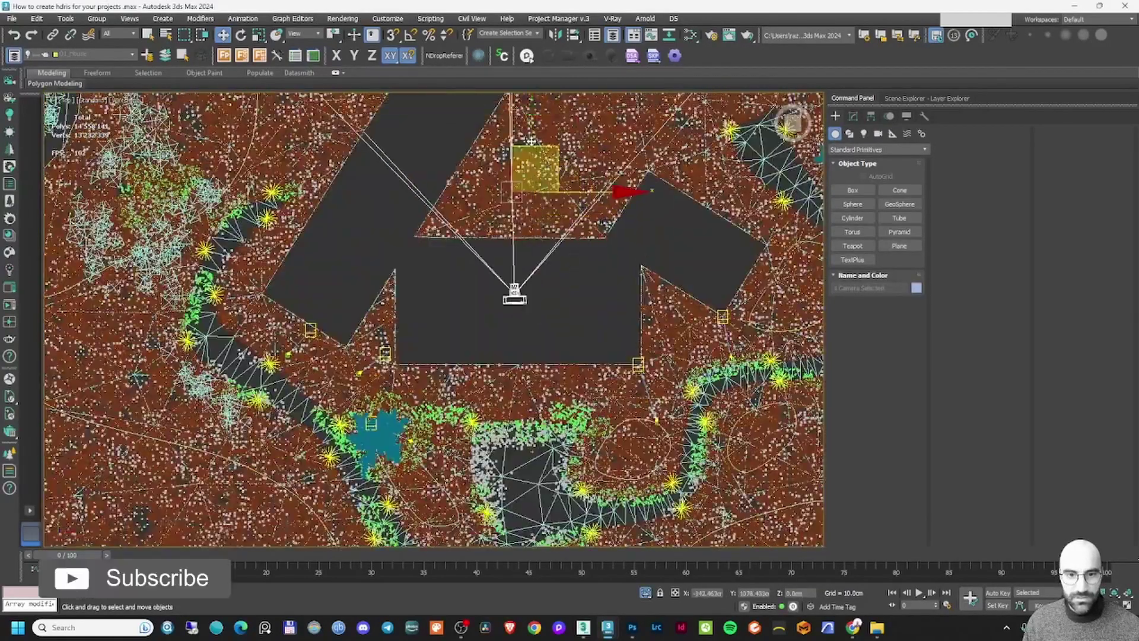
left_click_drag(535, 184, 535, 200)
middle_click_drag(537, 211, 536, 240)
right_click(536, 240)
left_click(551, 266)
left_click_drag(582, 156, 706, 267)
Move the camera target below the house, then isolate the camera with Alt+Q
left_click(506, 124)
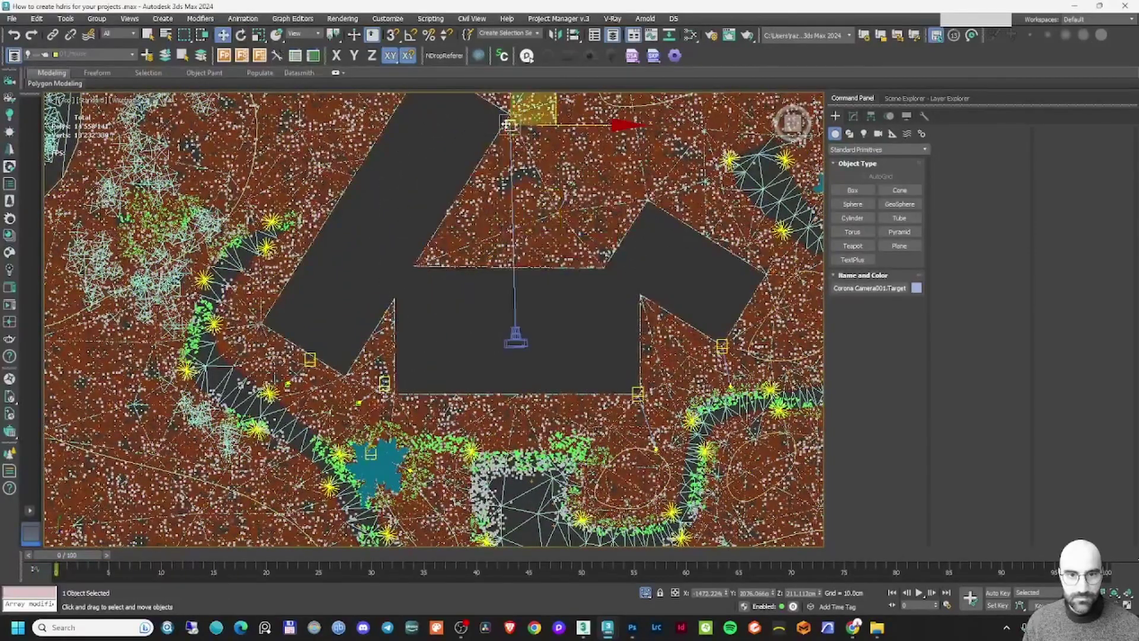
left_click_drag(506, 125, 511, 400)
scroll(516, 392, "up", 7)
left_click_drag(564, 446, 572, 446)
scroll(588, 362, "down", 4)
left_click(555, 268)
middle_click_drag(555, 269, 582, 266, "alt")
key("alt+q")
scroll(583, 268, "up", 2)
In Front view, centre the camera and select its camera target
key("f")
left_click(452, 307)
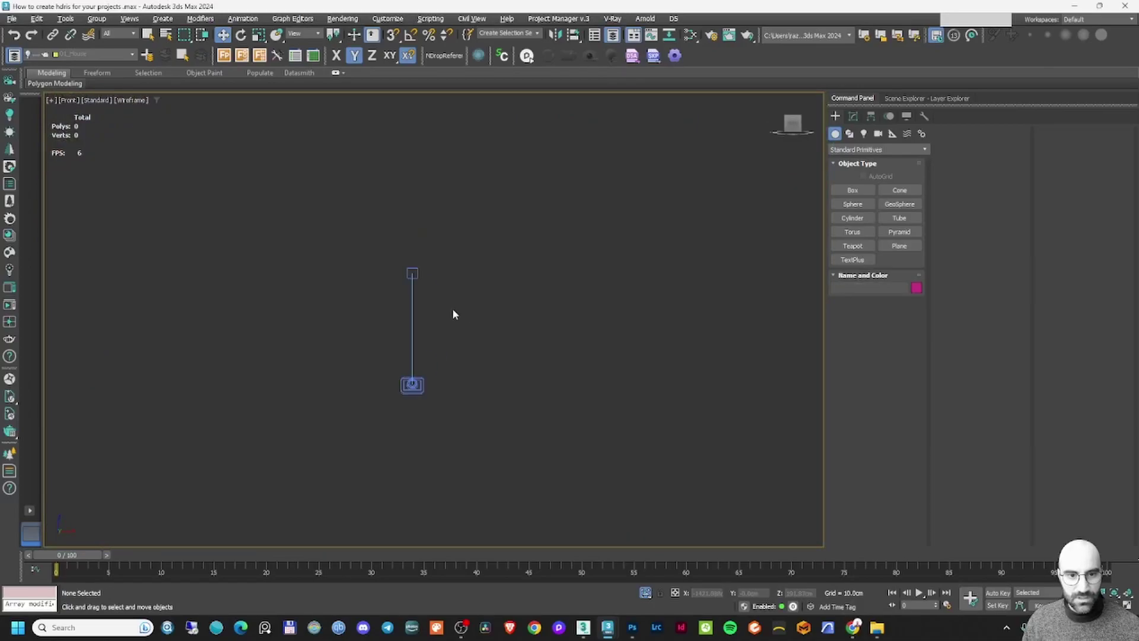
left_click(412, 385)
middle_click_drag(411, 361, 594, 316)
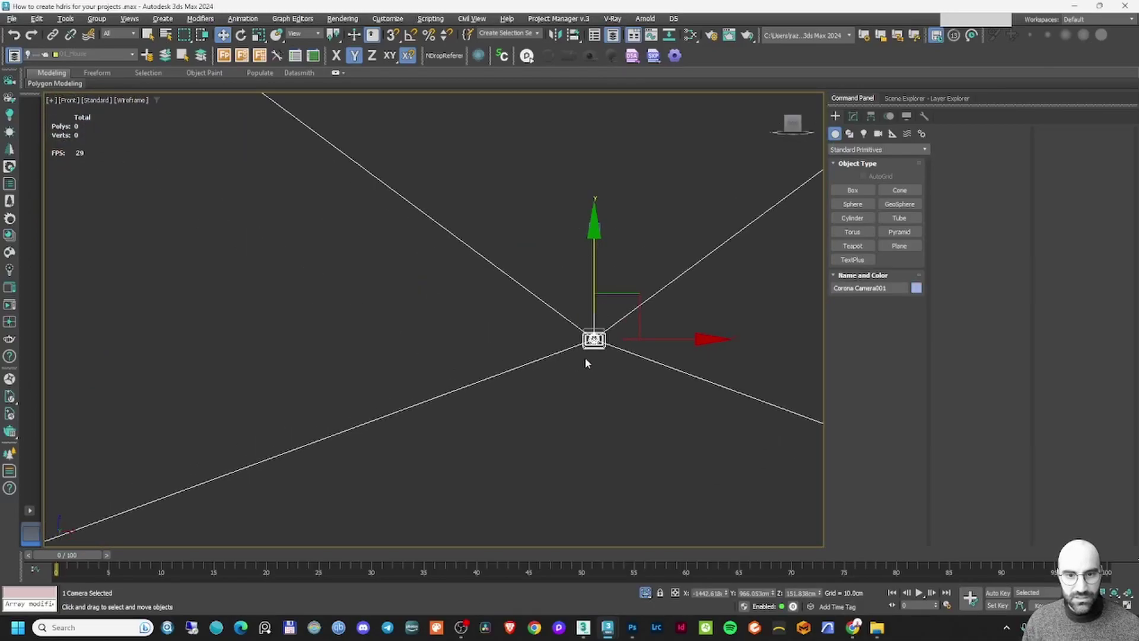
left_click(648, 232)
left_click(595, 228)
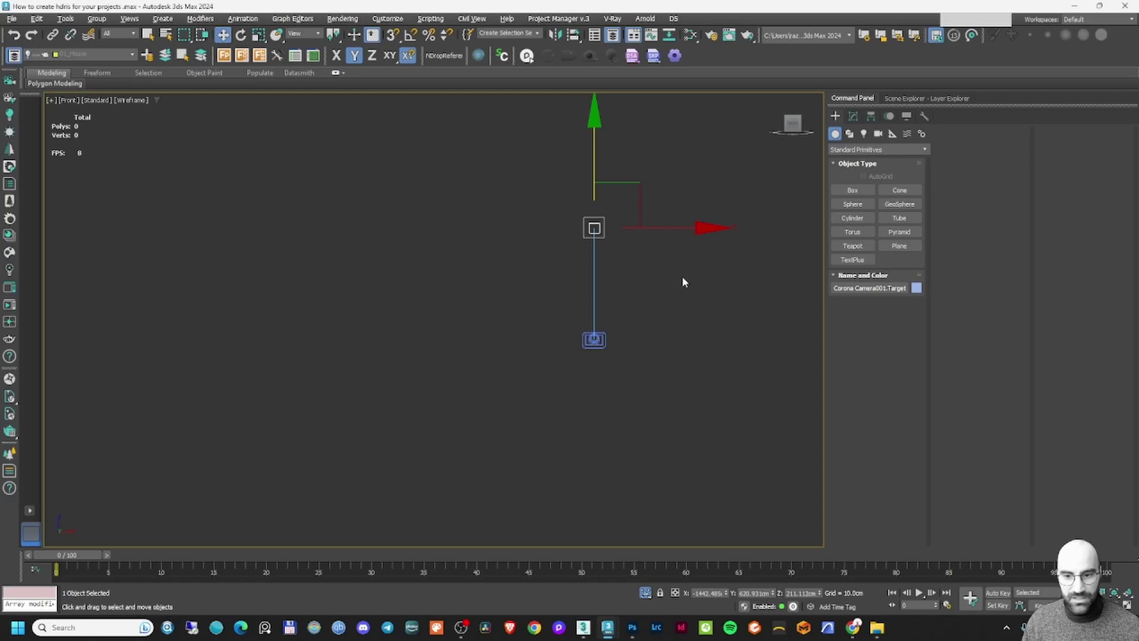
left_click(594, 340)
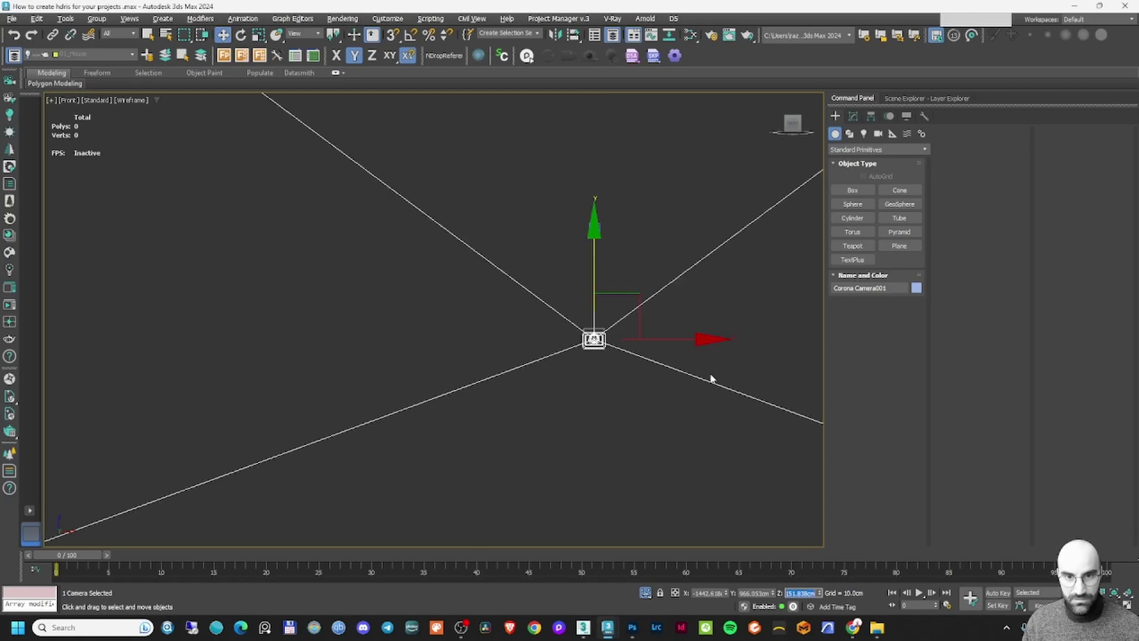
left_click(626, 240)
left_click(594, 228)
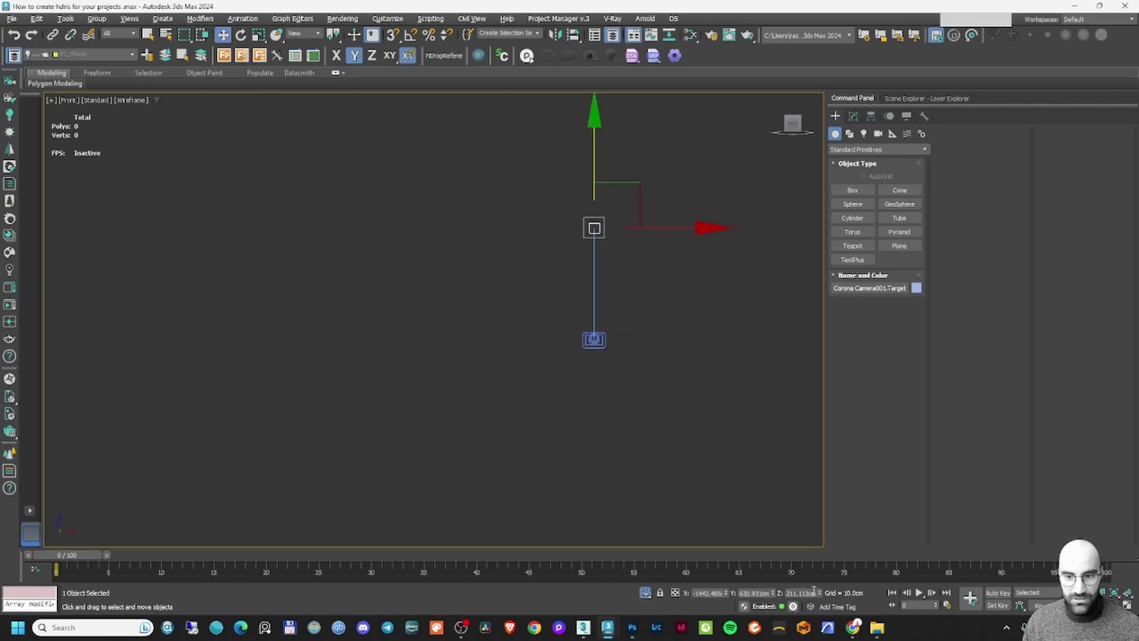
Set the target height to 151.838 cm, switch to the camera view and unhide all objects
key("Return")
key("c")
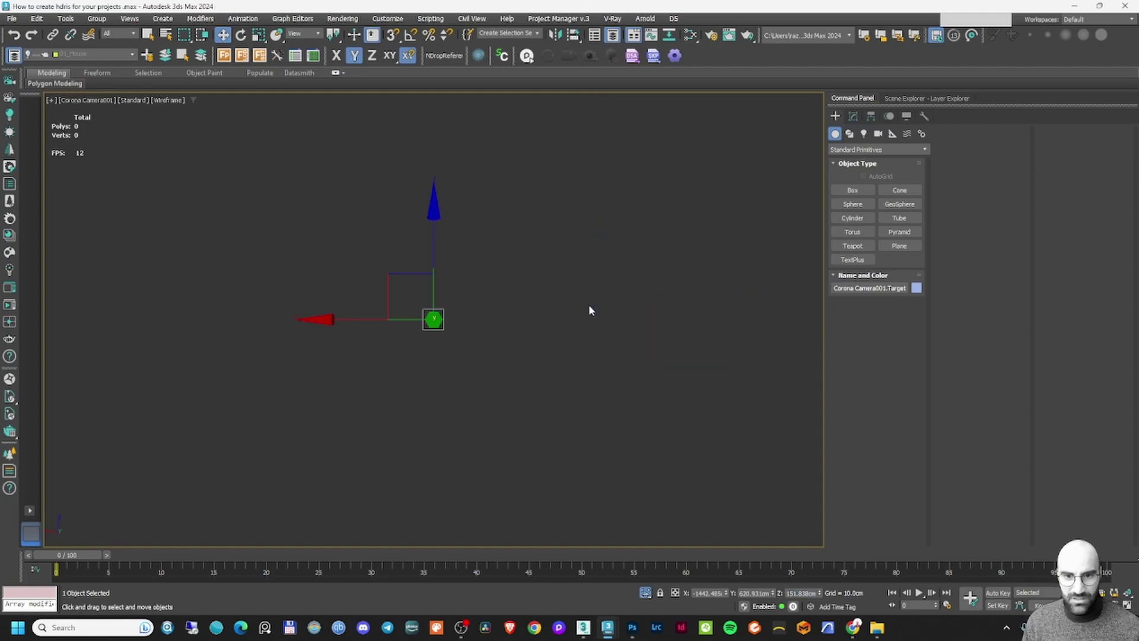
left_click(582, 282)
key("F3")
right_click(542, 316)
left_click(576, 267)
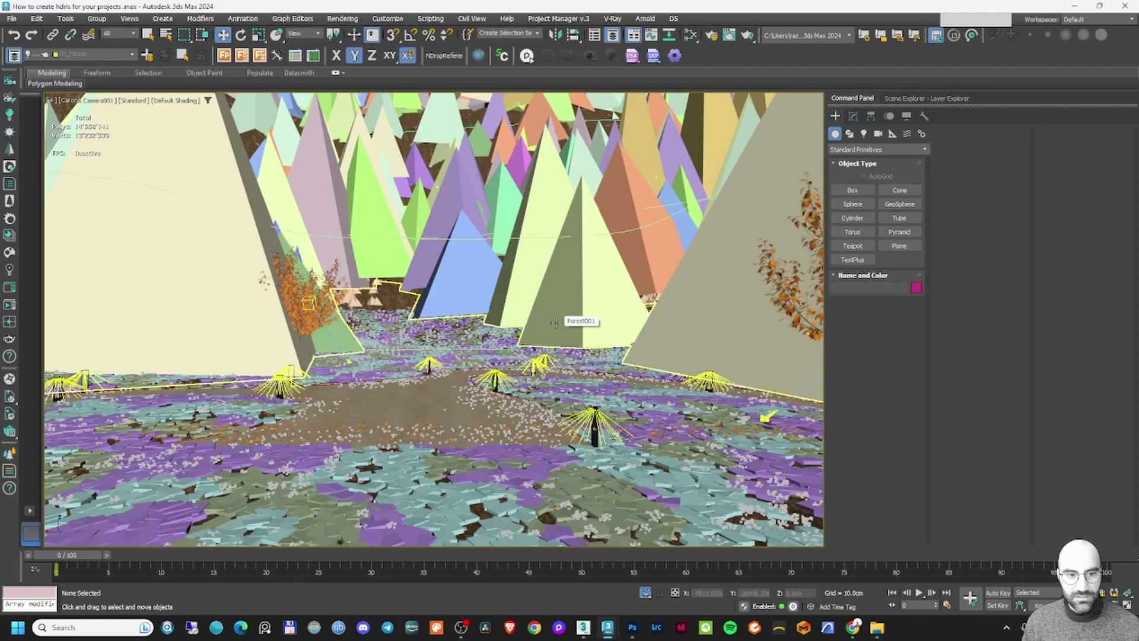
Isolate the SplineLand_001 terrain to inspect it from above, then end isolation
right_click(557, 325)
left_click(572, 334)
left_click(425, 398)
key("alt+q")
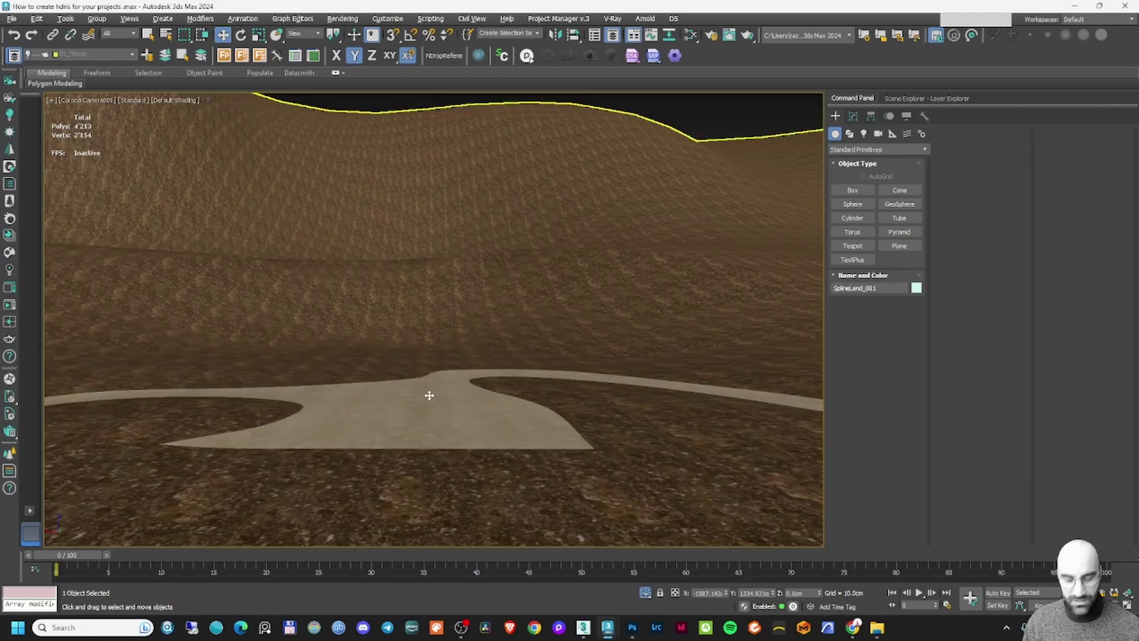
key("l")
left_click(497, 436)
key("F3")
scroll(438, 344, "up", 7)
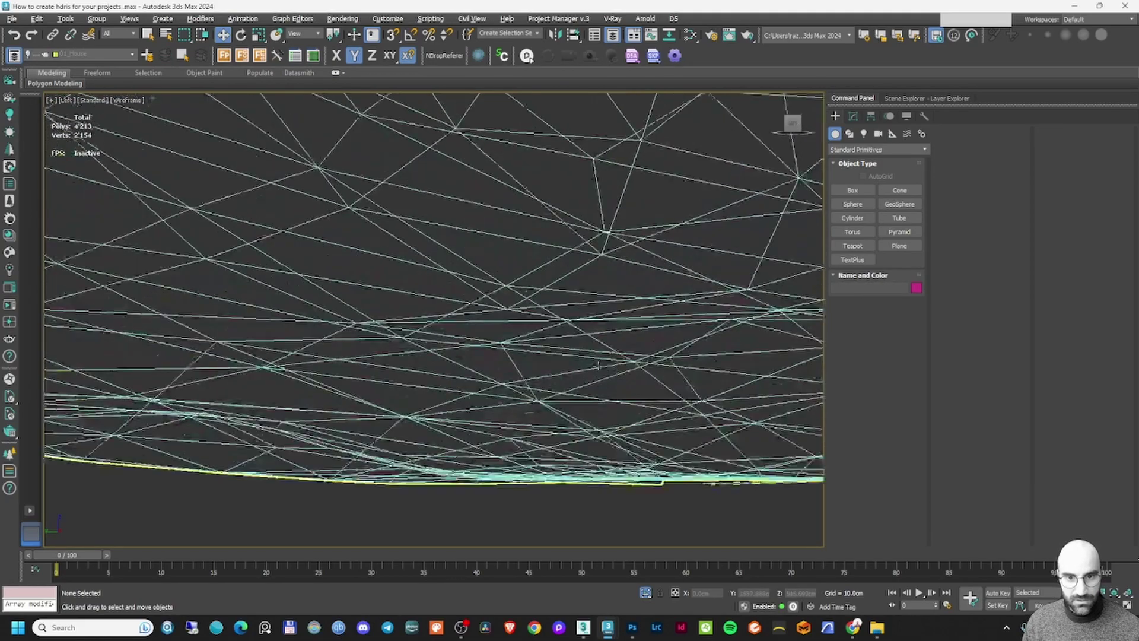
middle_click_drag(436, 267, 444, 341, "alt")
right_click(456, 339)
left_click(472, 301)
Group the selected camera objects in Front view
key("f")
left_click(97, 18)
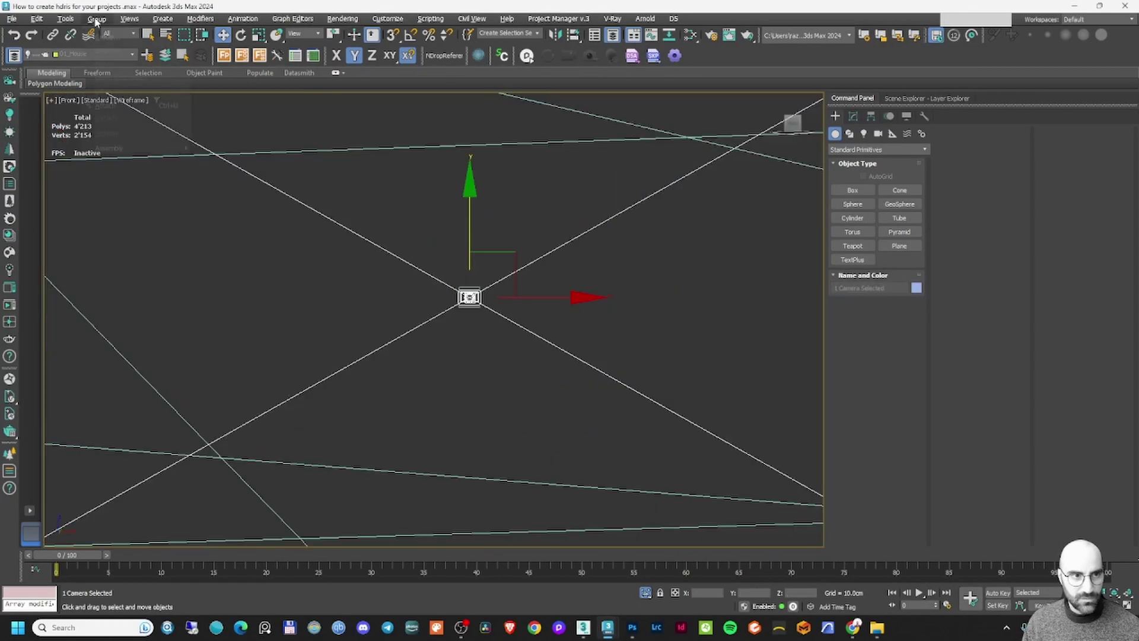
left_click(107, 31)
left_click(579, 334)
scroll(529, 327, "down", 5)
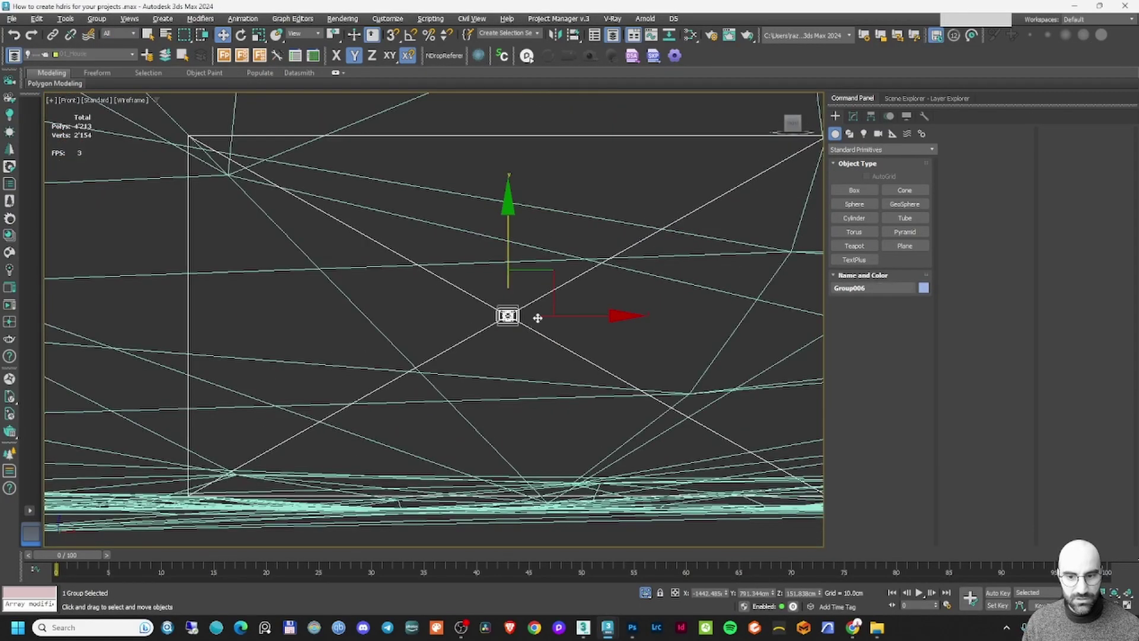
middle_click_drag(538, 336, 546, 266)
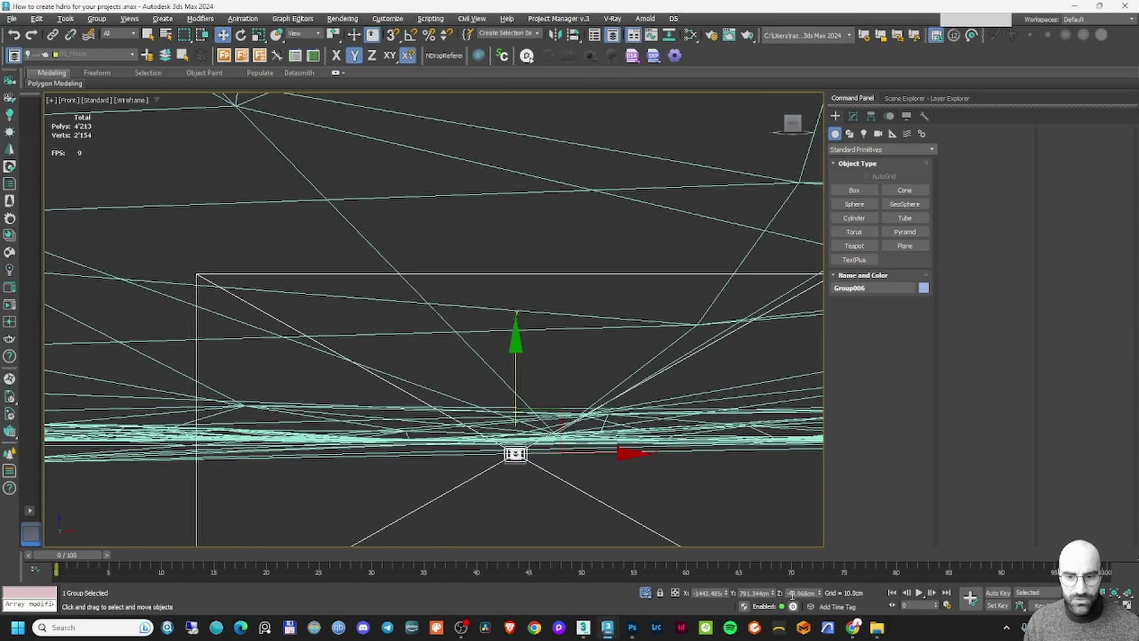
Set the group's Z position to 100 cm
left_click(792, 595)
left_click(818, 595)
type("100")
key("Return")
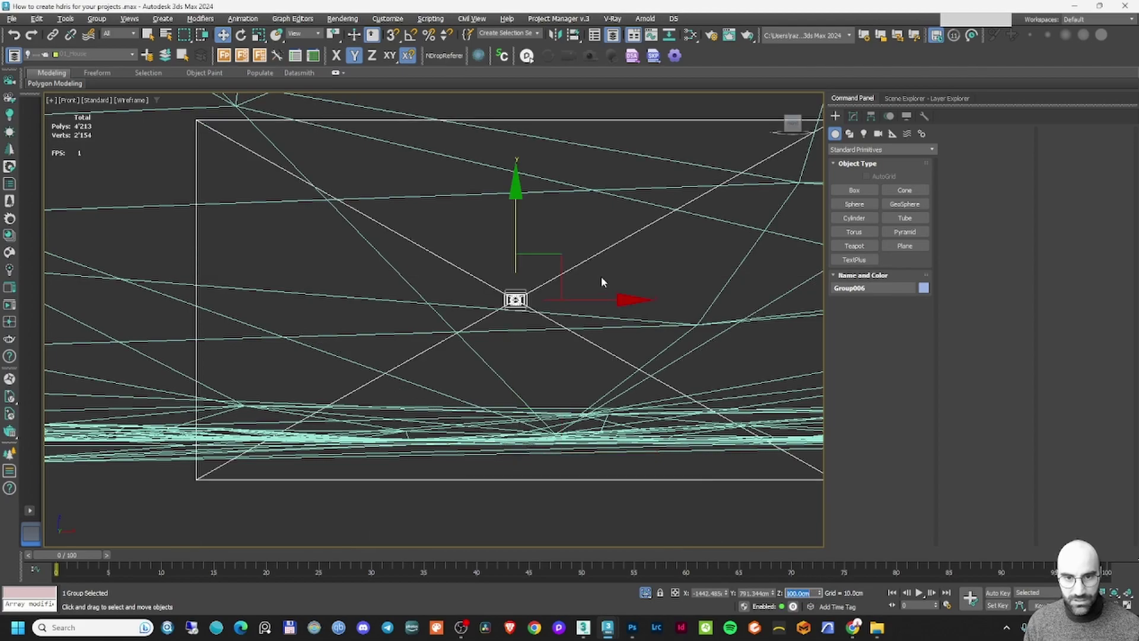
Switch to the Corona Camera001 view and unhide all hidden objects
left_click(602, 279)
key("c")
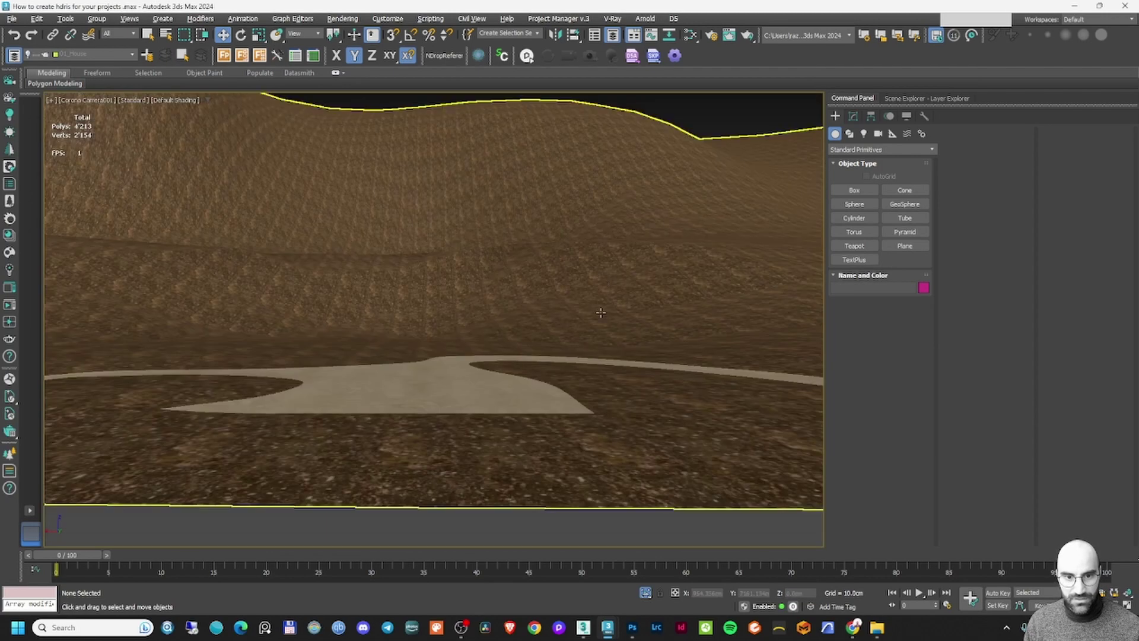
right_click(600, 313)
left_click(622, 261)
Isolate the SplineLand_001 terrain and frame it in Top view over the building footprint
left_click(416, 381)
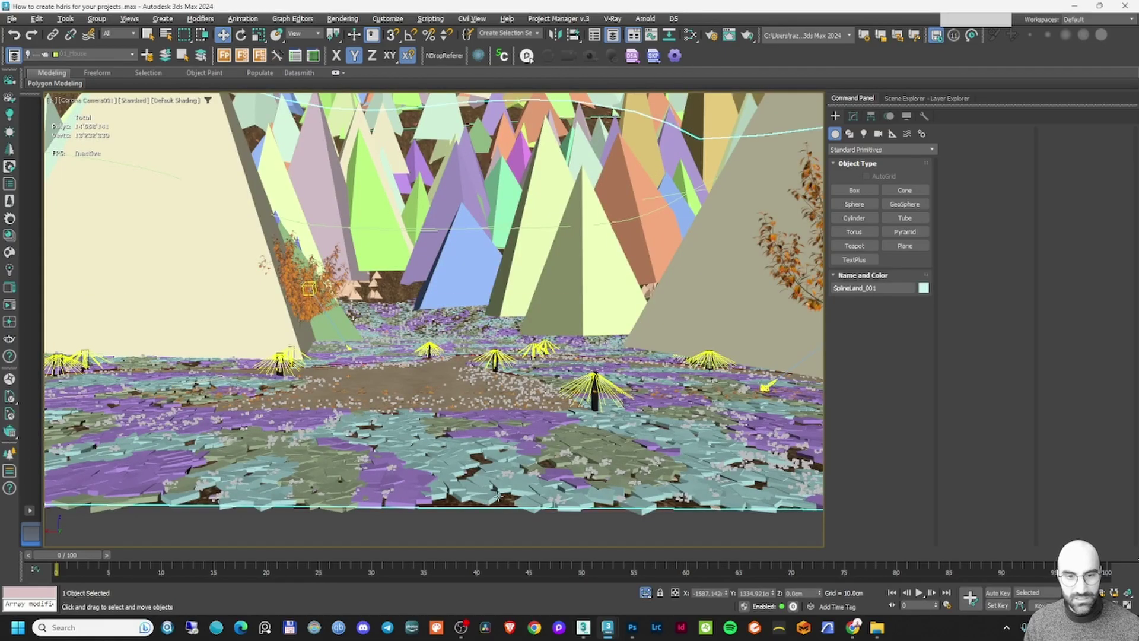
key("t")
key("z")
scroll(416, 374, "up", 10)
scroll(523, 387, "up", 6)
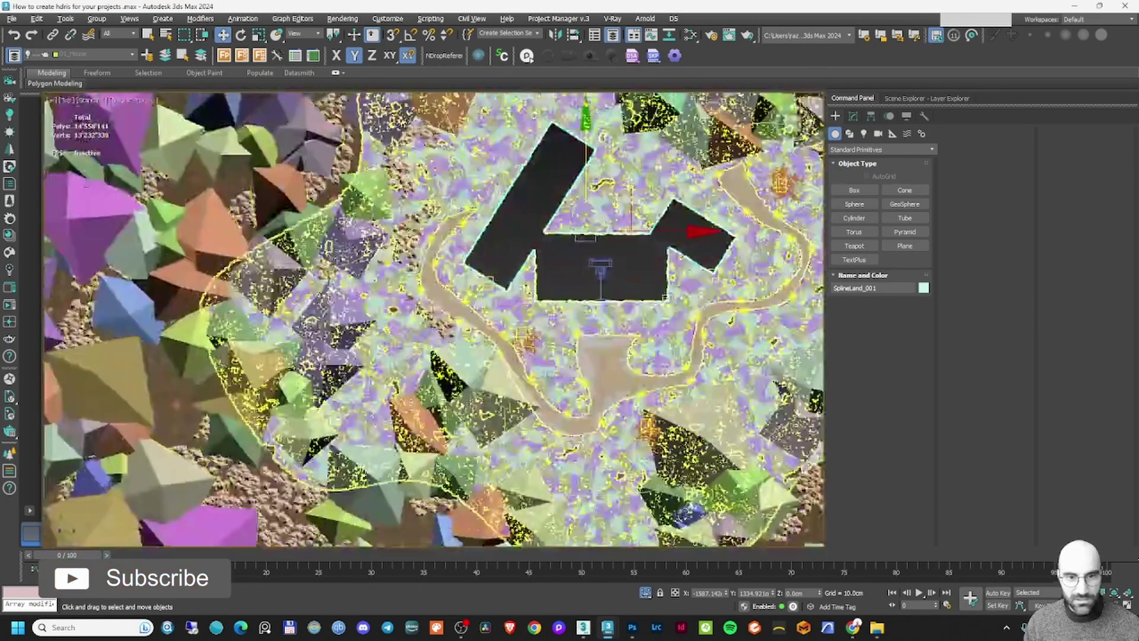
scroll(629, 256, "up", 5)
middle_click_drag(505, 251, 451, 297)
scroll(466, 332, "down", 2)
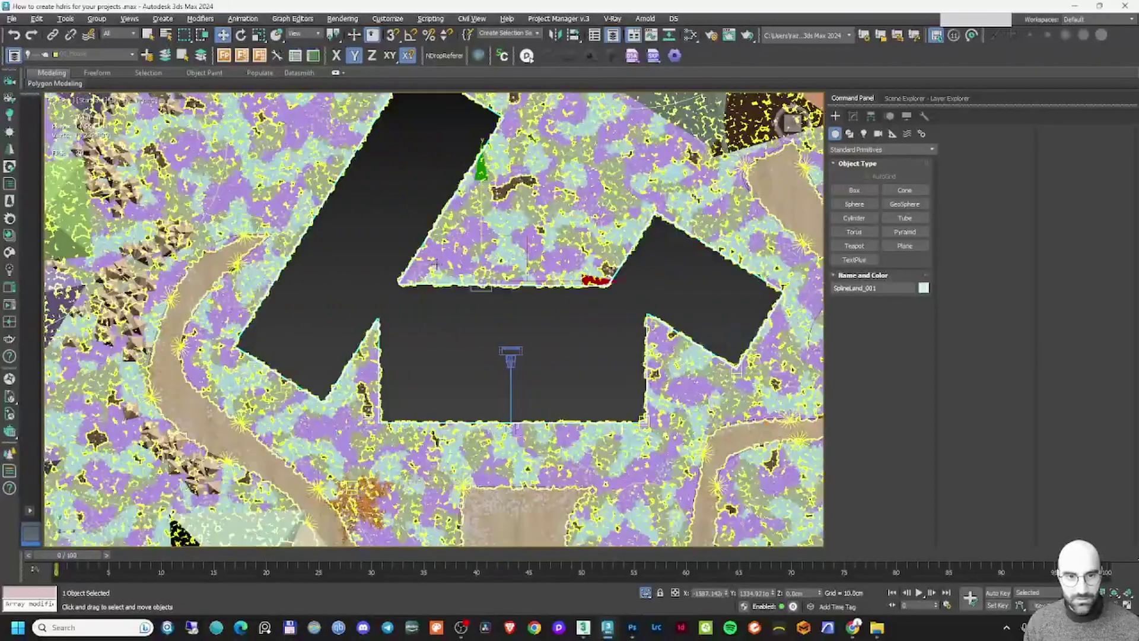
scroll(658, 309, "up", 5)
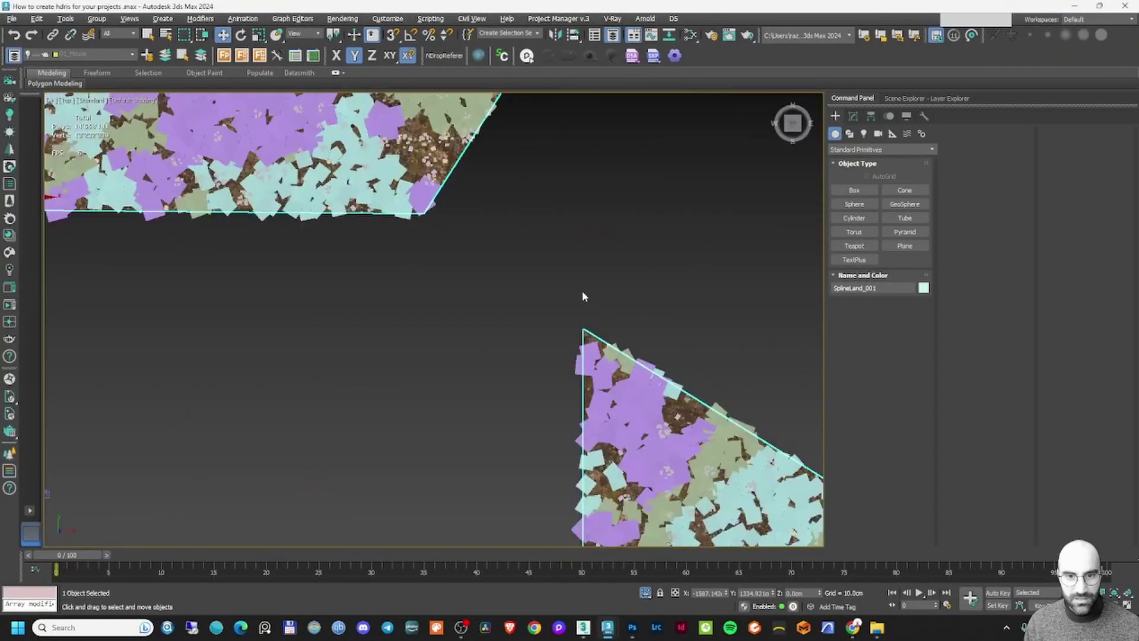
scroll(584, 299, "down", 6)
key("alt+q")
middle_click_drag(555, 348, 482, 284, "alt")
scroll(530, 293, "down", 6)
scroll(423, 257, "up", 8)
middle_click_drag(424, 257, 493, 375)
scroll(483, 270, "up", 3)
In the SplineLand modifier, remove the Line015 hole and regenerate the terrain surface
left_click(852, 117)
middle_click_drag(672, 369, 666, 231)
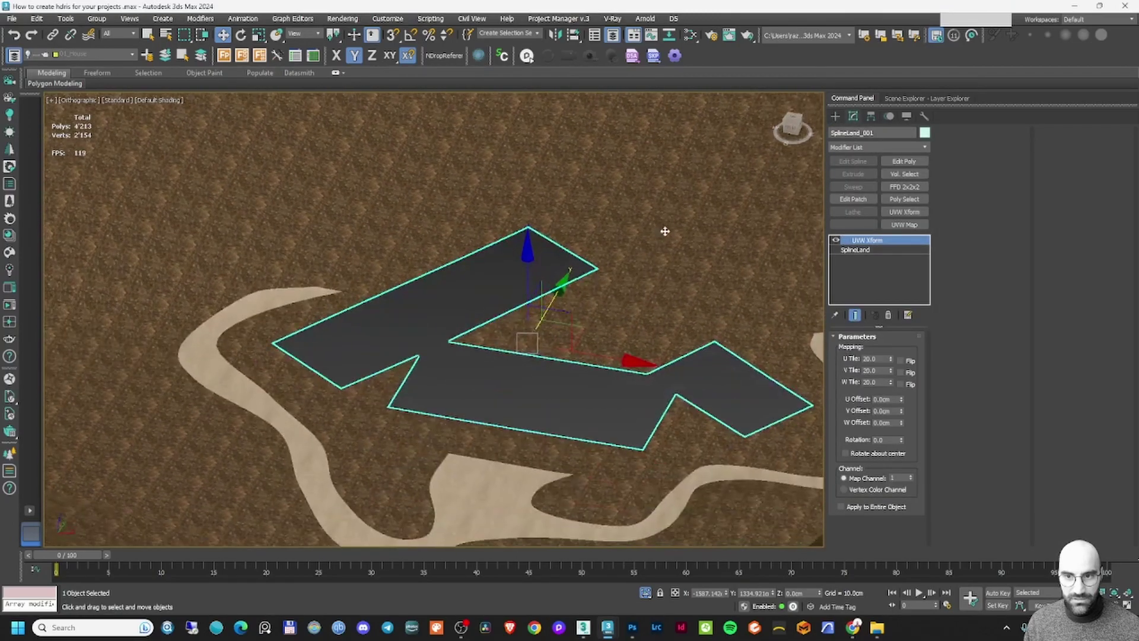
left_click(887, 250)
left_click(969, 346)
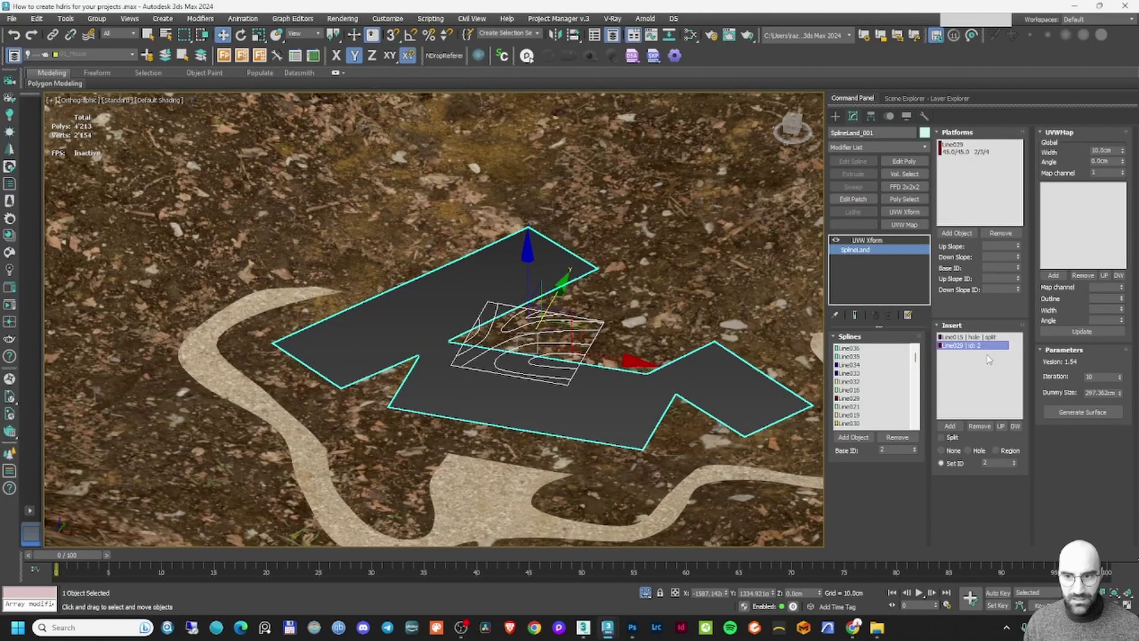
left_click(987, 337)
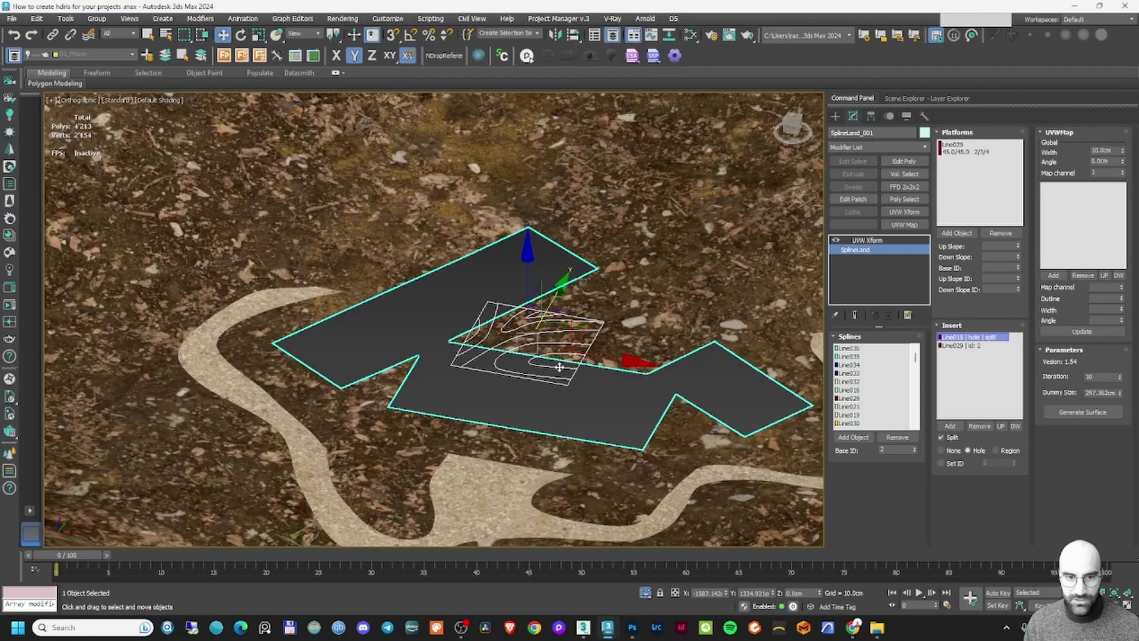
left_click(980, 427)
left_click(1083, 412)
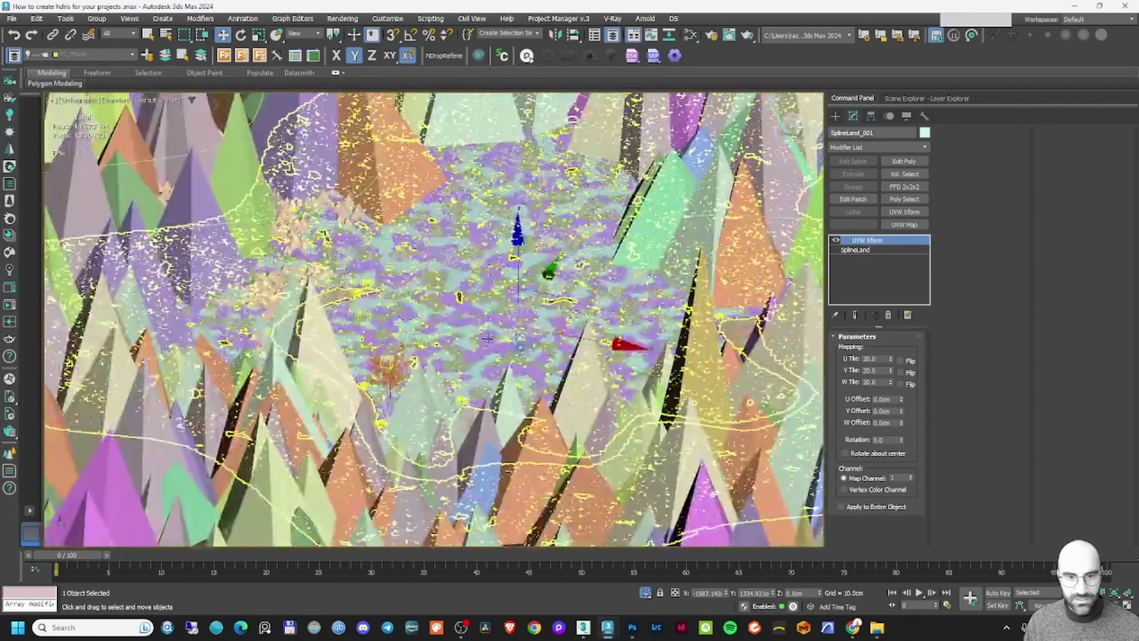
middle_click_drag(487, 338, 340, 396)
key("c")
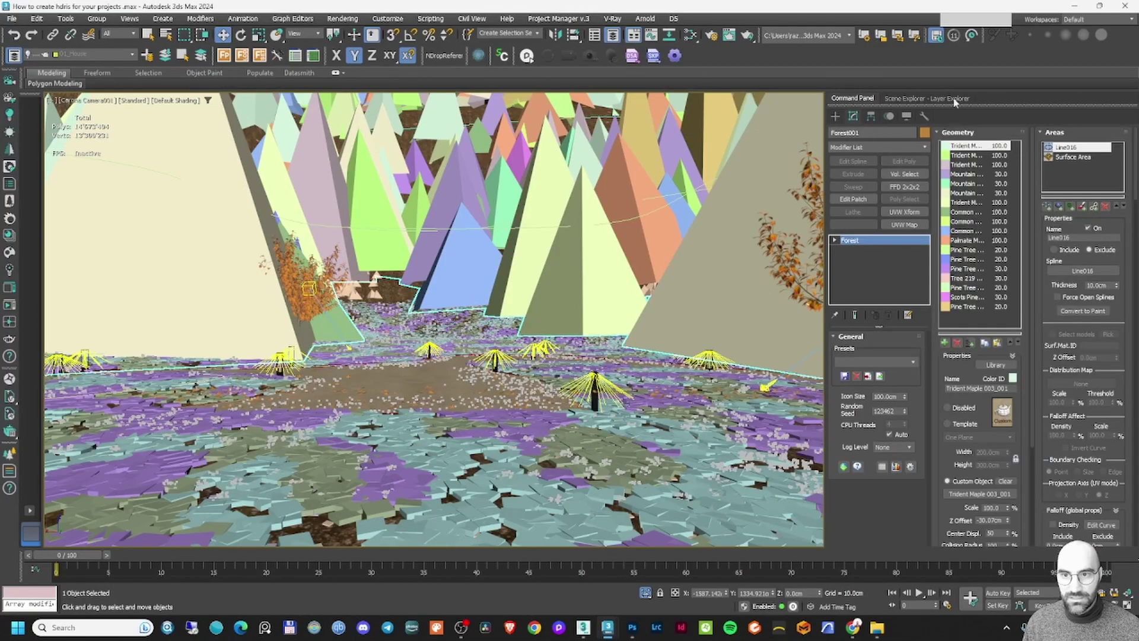
Open the camera's group and select Corona Camera001 from the viewport label menu
left_click(836, 116)
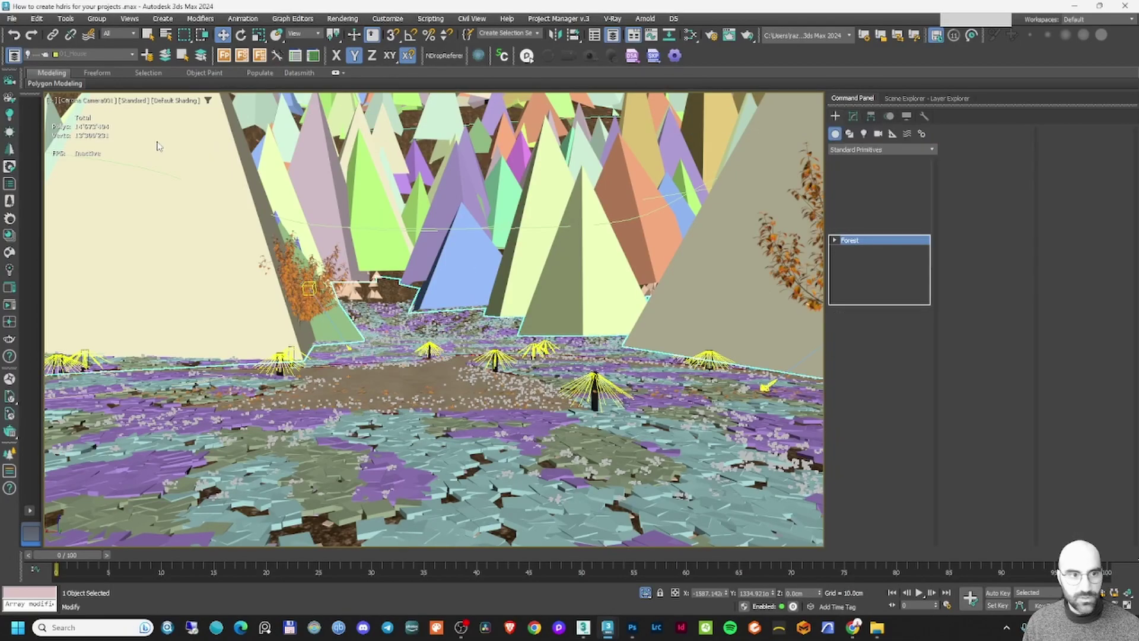
left_click(88, 103)
left_click(113, 313)
left_click(96, 19)
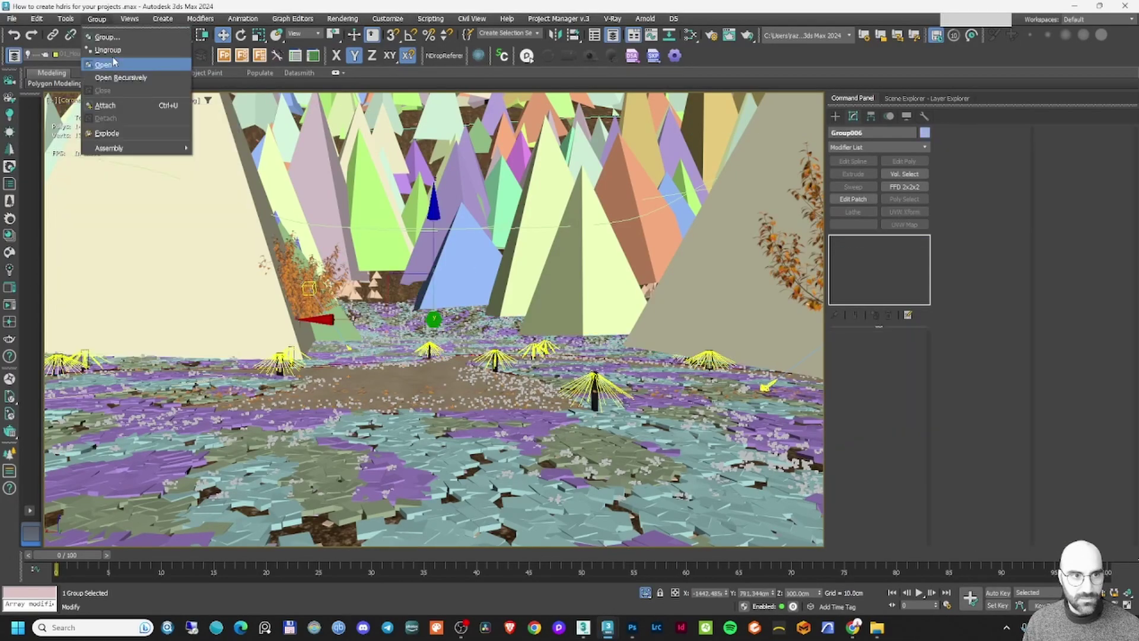
left_click(109, 52)
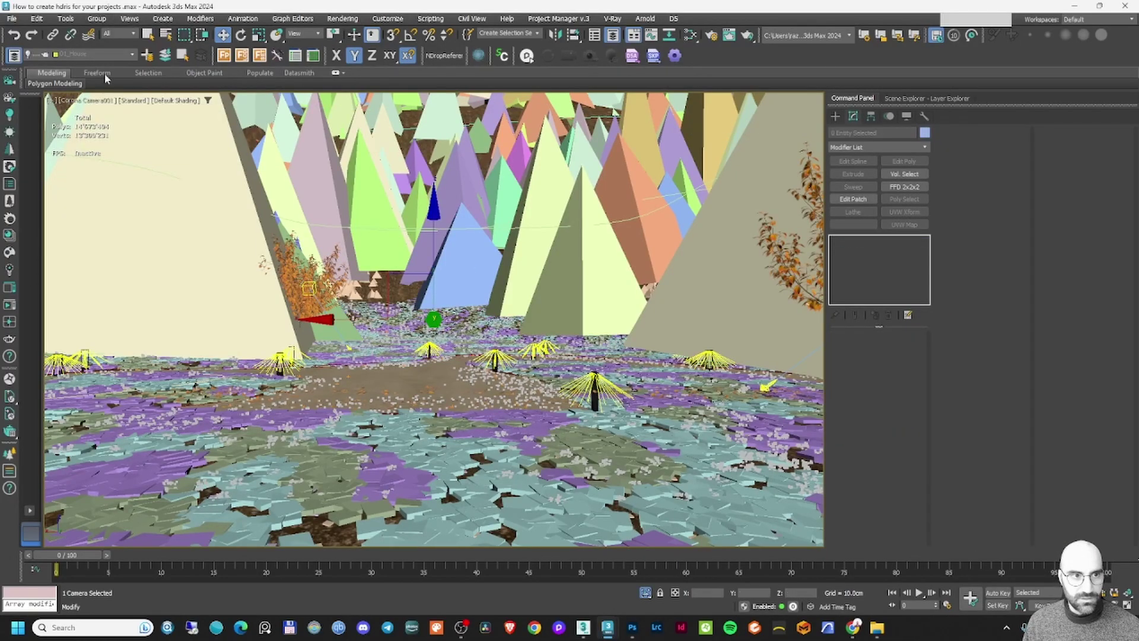
left_click(87, 104)
left_click(89, 324)
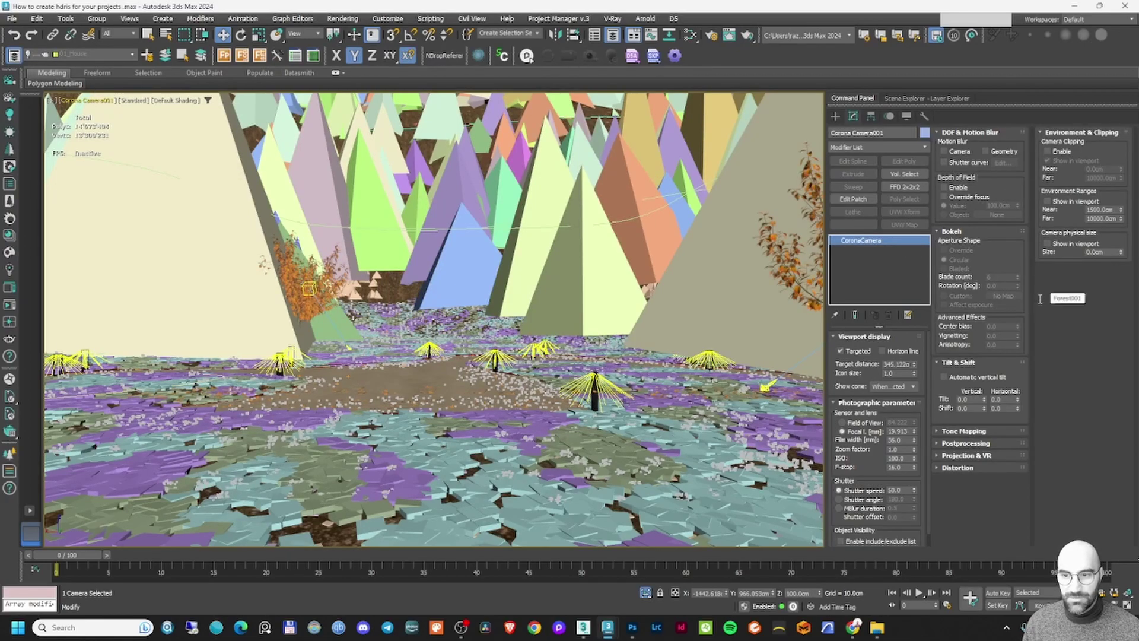
Set the camera's Projection & VR type to Spherical 360°
left_click(977, 455)
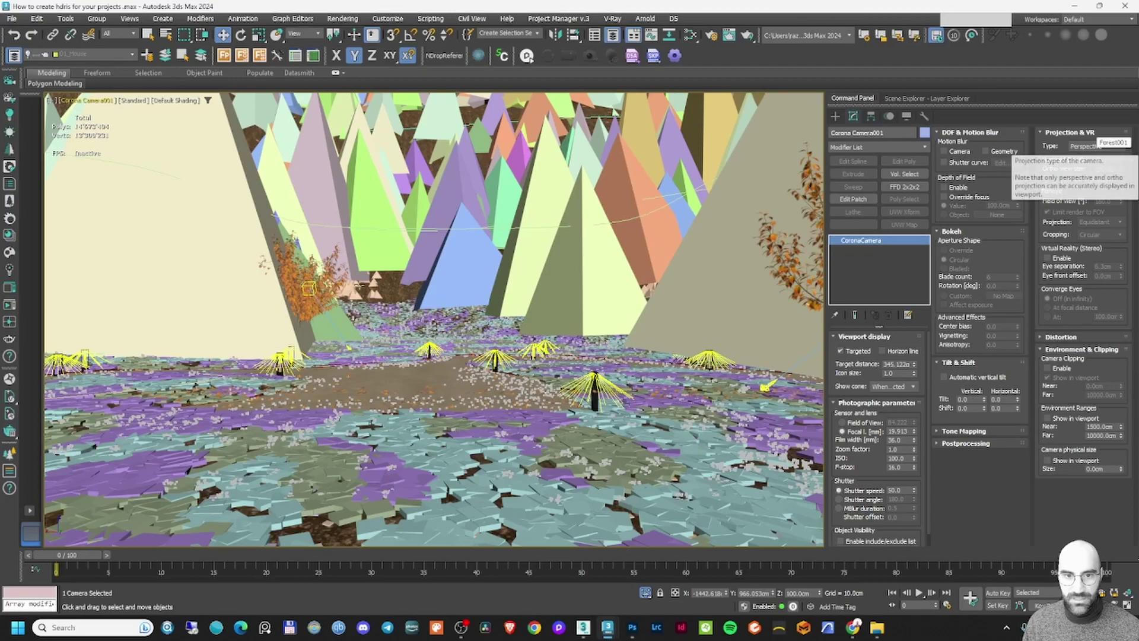
left_click(1097, 147)
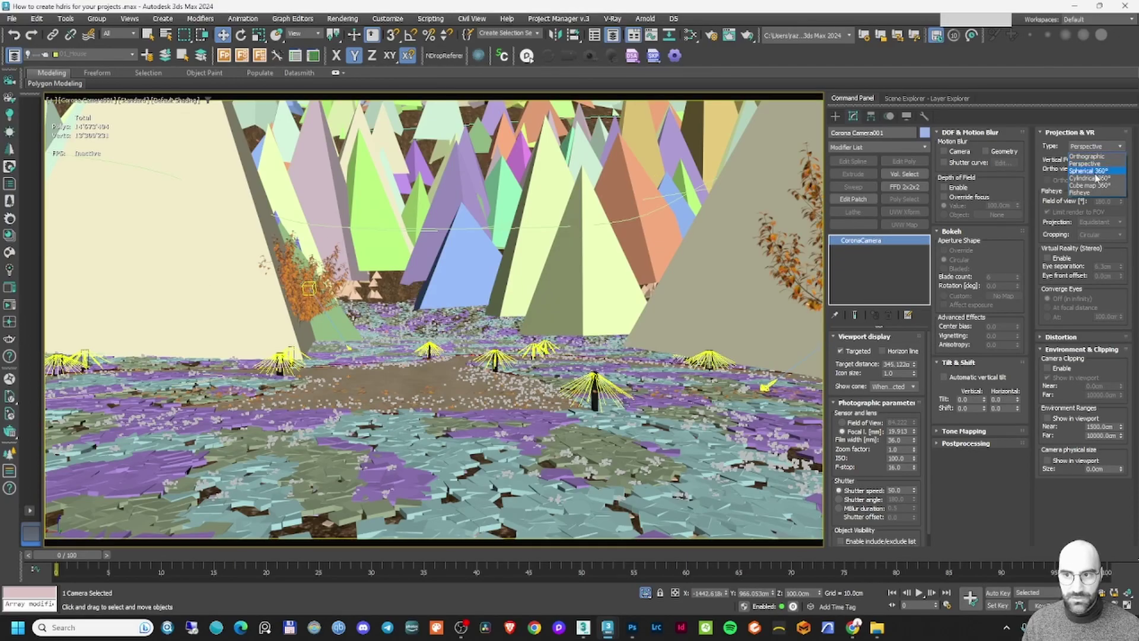
left_click(1096, 172)
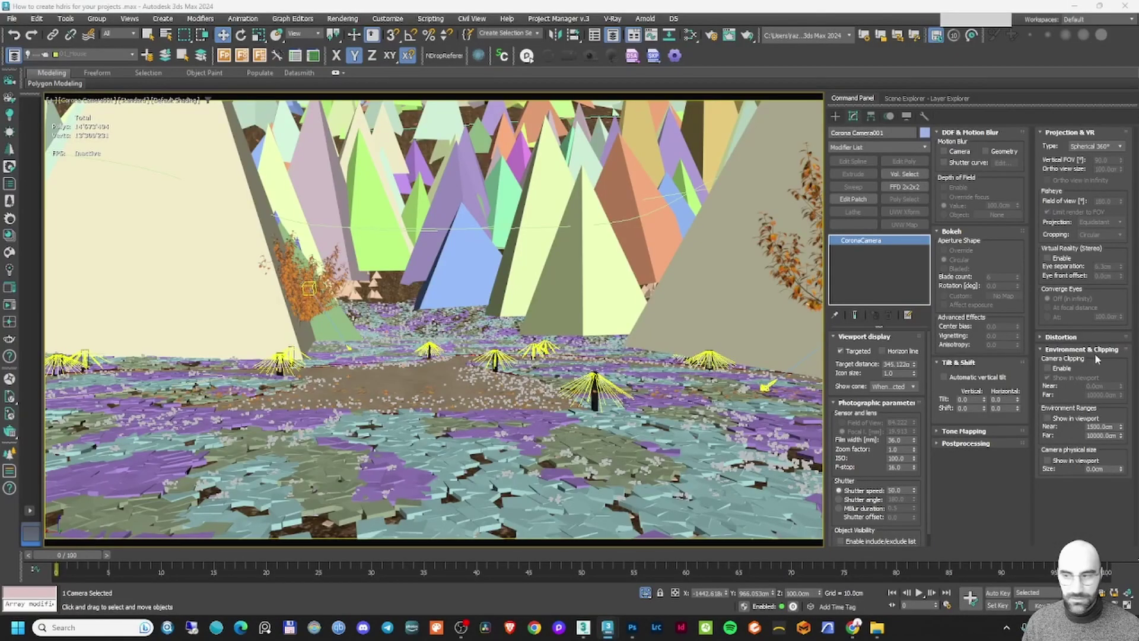
Show the 8000×4000 autumn forest panorama and pan and zoom across it
key("alt+Tab")
middle_click_drag(450, 313, 636, 321)
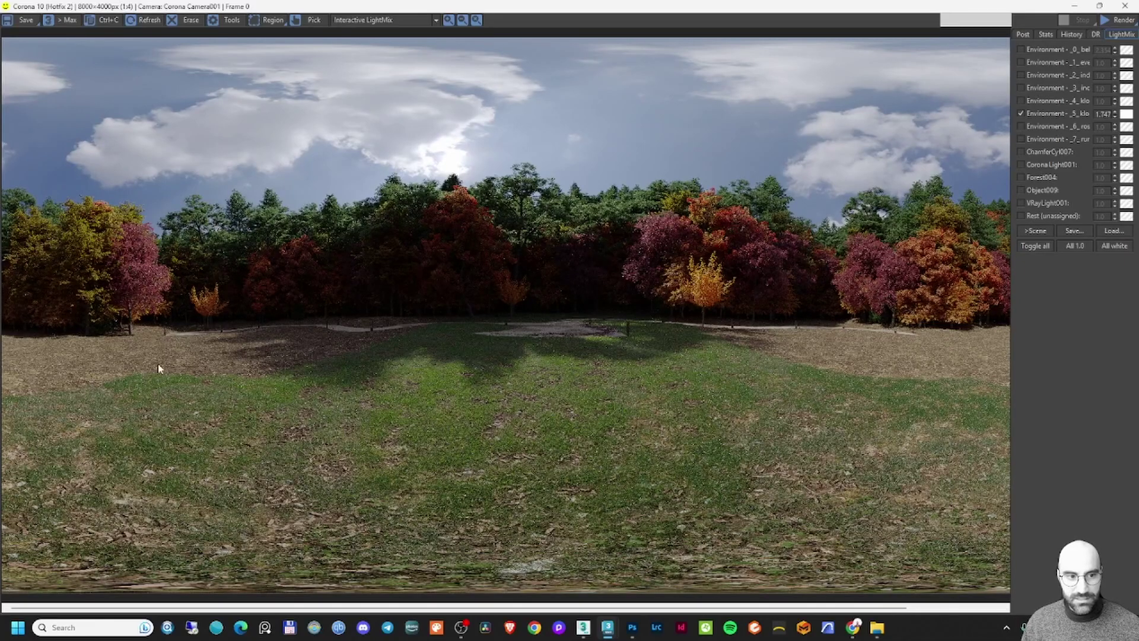
scroll(125, 277, "down", 1)
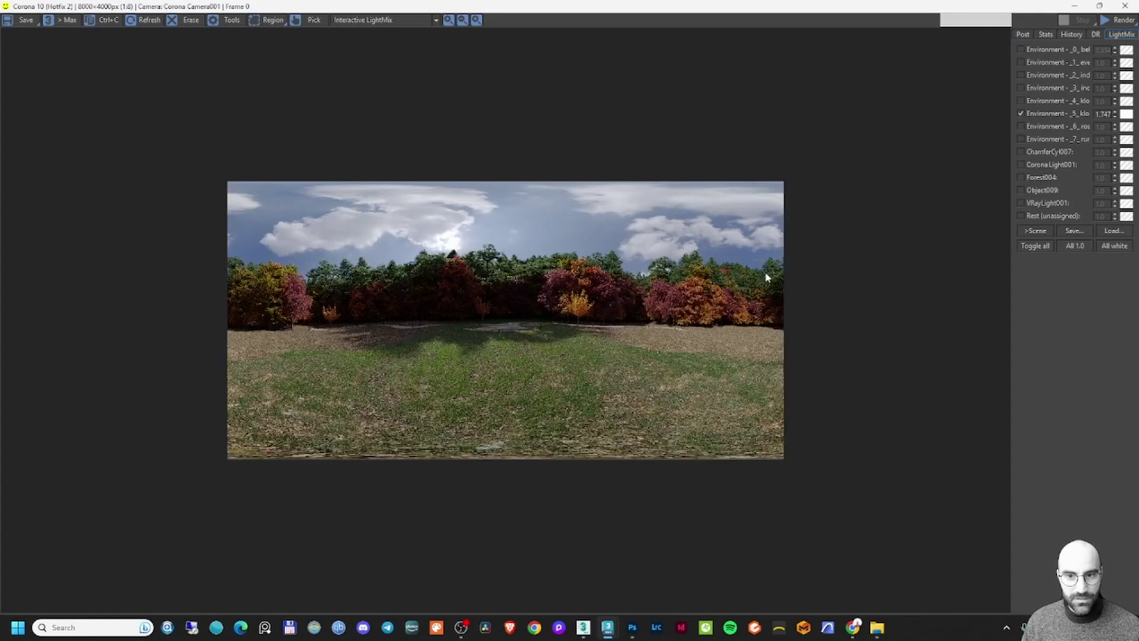
scroll(783, 272, "up", 1)
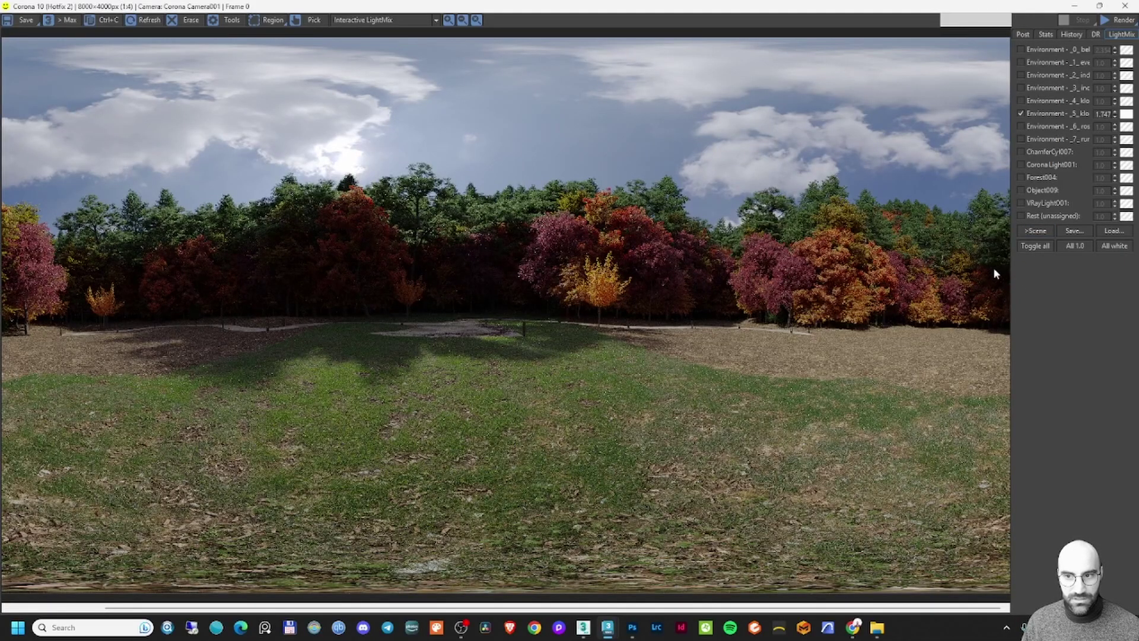
scroll(723, 303, "down", 1)
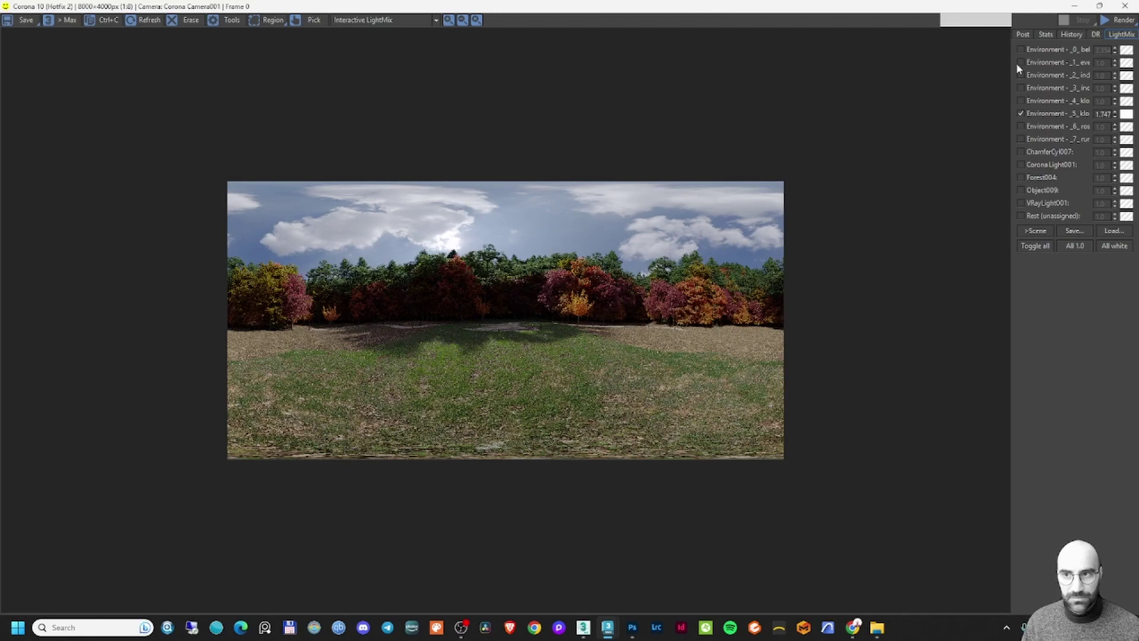
Back in the scene, select Forest001 and set the Render Setup output size to Custom
left_click(1074, 5)
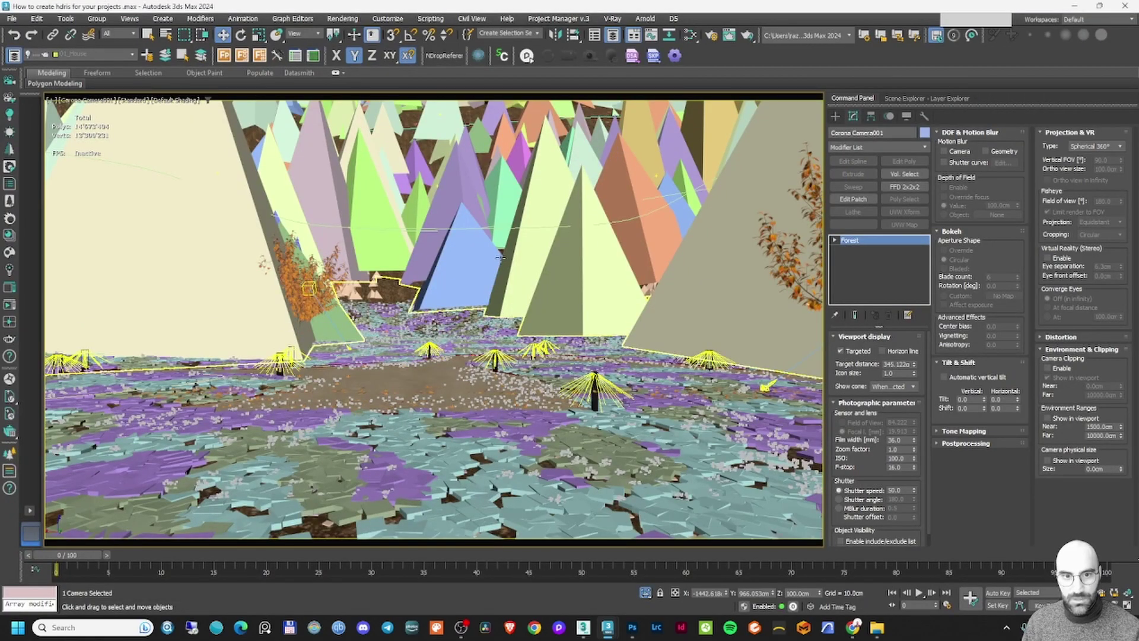
left_click(501, 258)
key("F10")
left_click(375, 365)
left_click(381, 375)
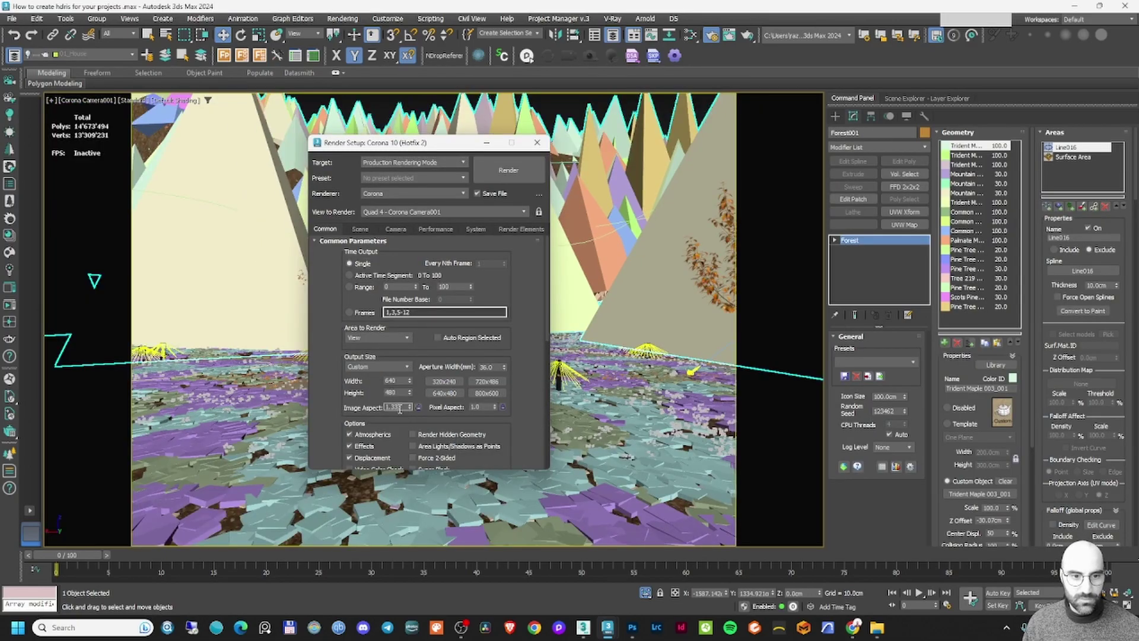
Set Image Aspect to 2 and the output size to 8000 × 4000
double_click(395, 407)
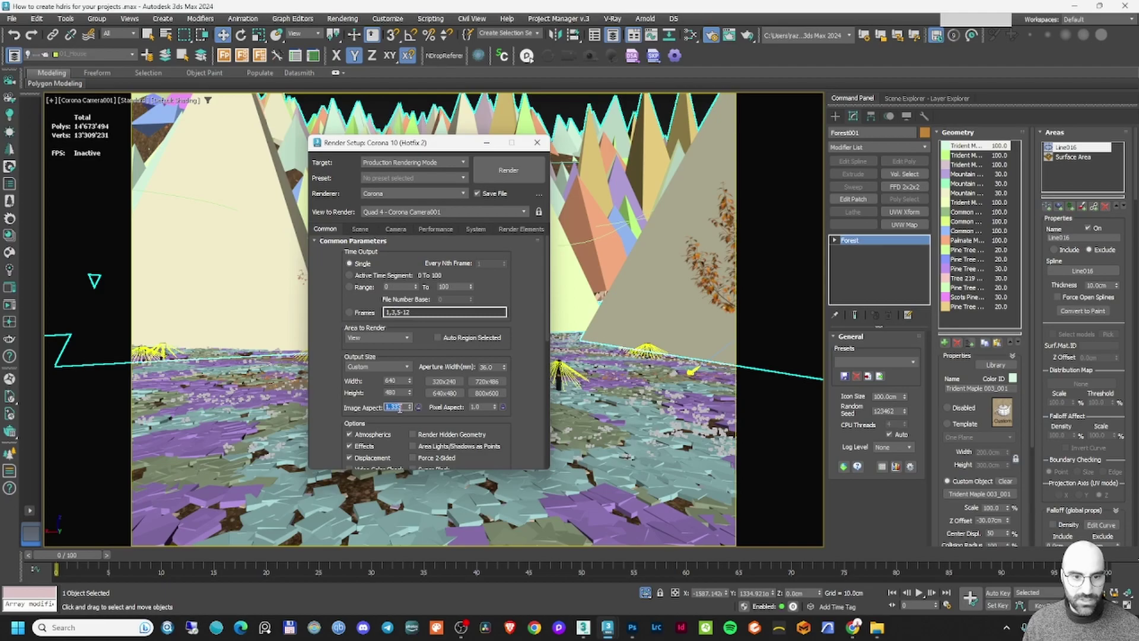
type("2")
key("Return")
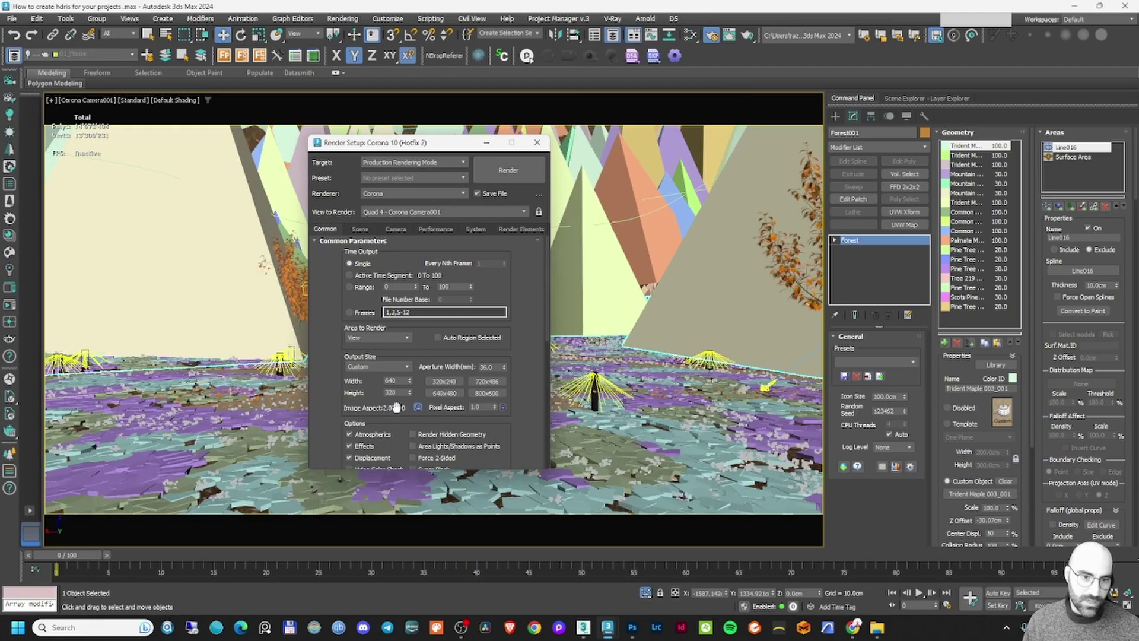
double_click(390, 392)
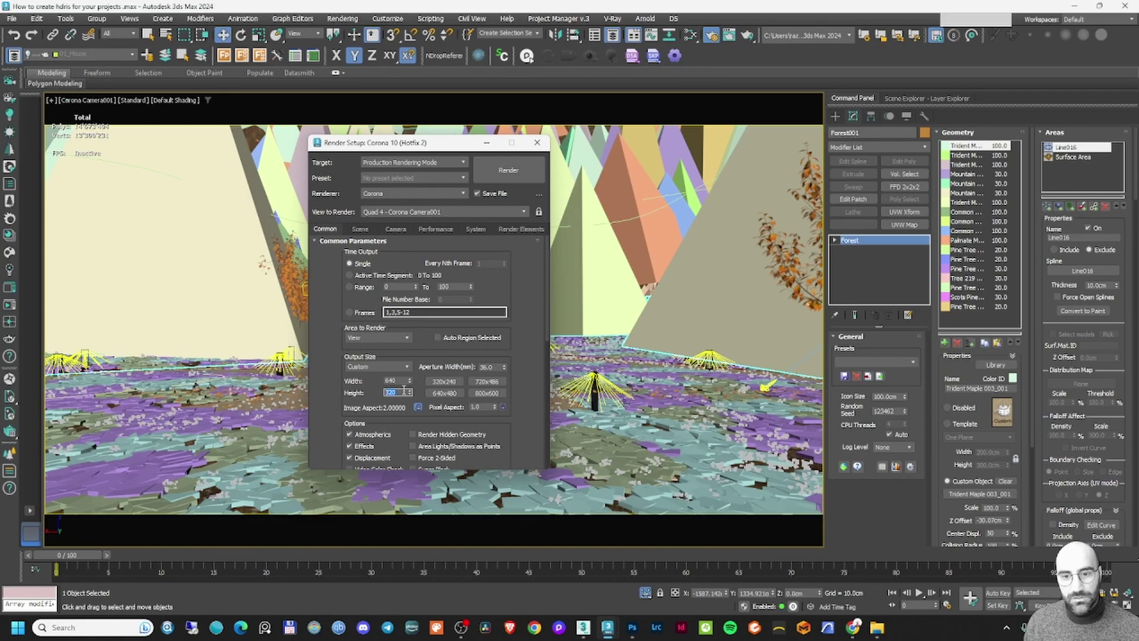
double_click(397, 381)
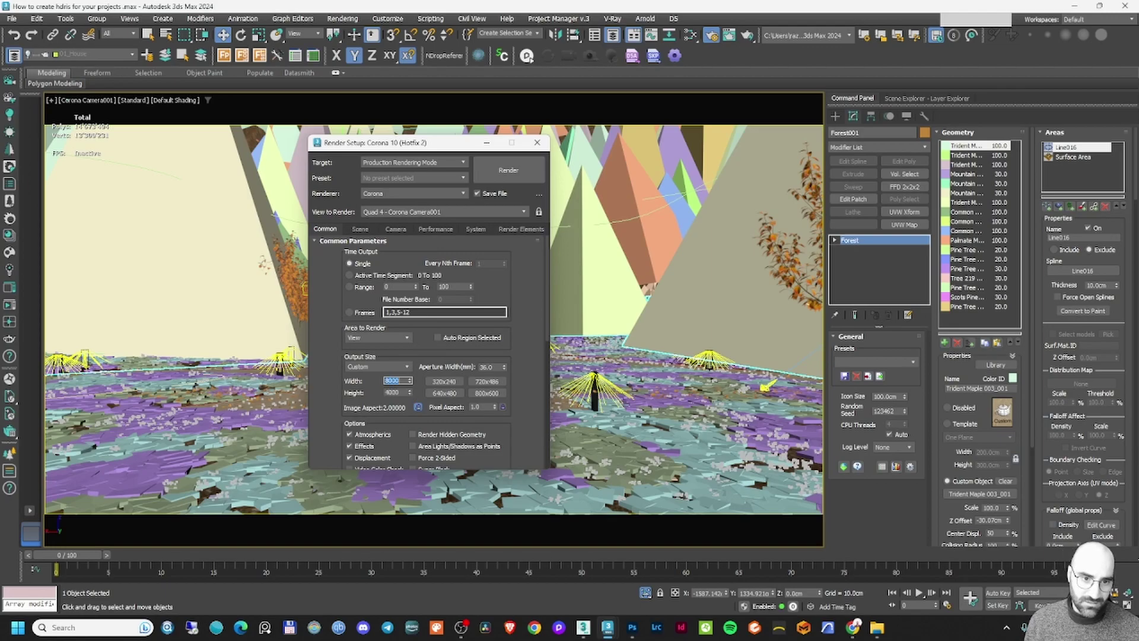
left_click_drag(505, 299, 505, 286)
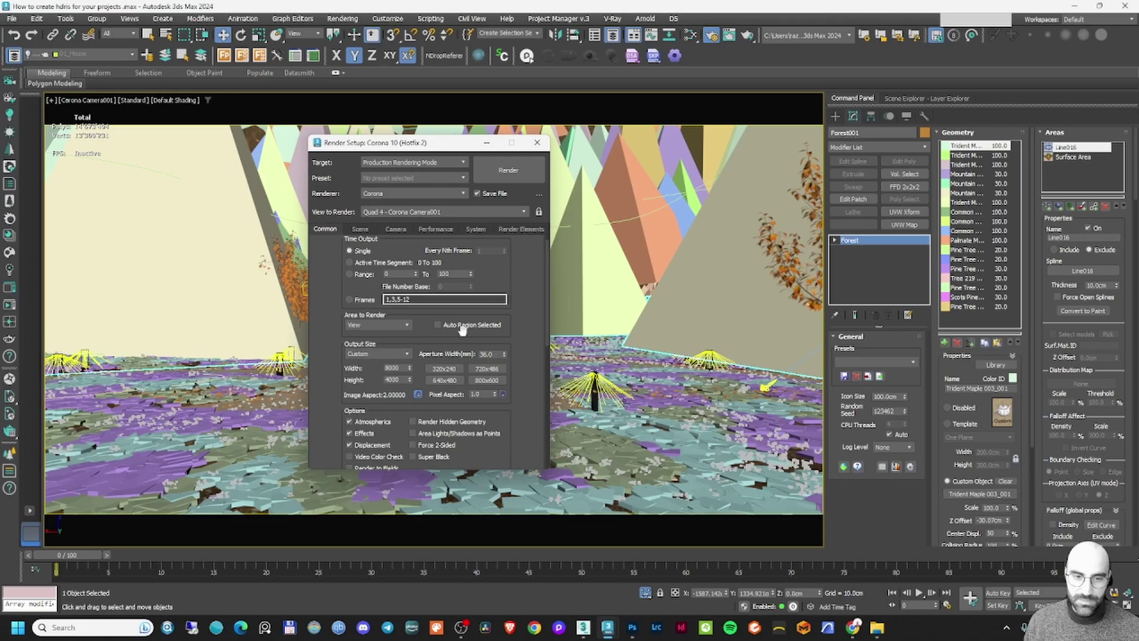
double_click(404, 367)
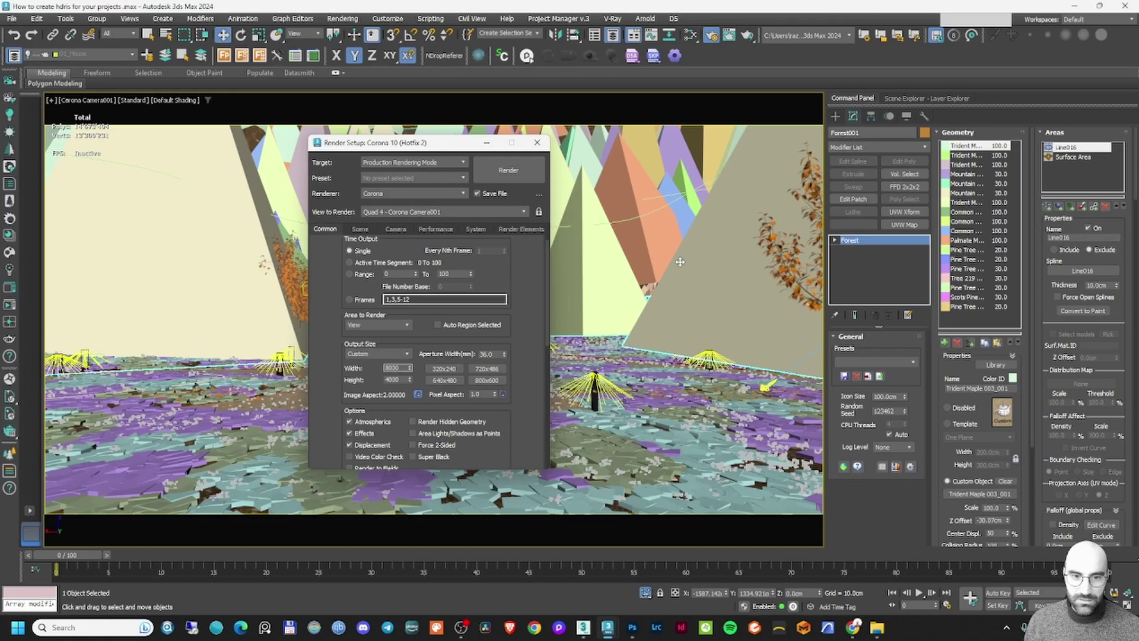
double_click(402, 368)
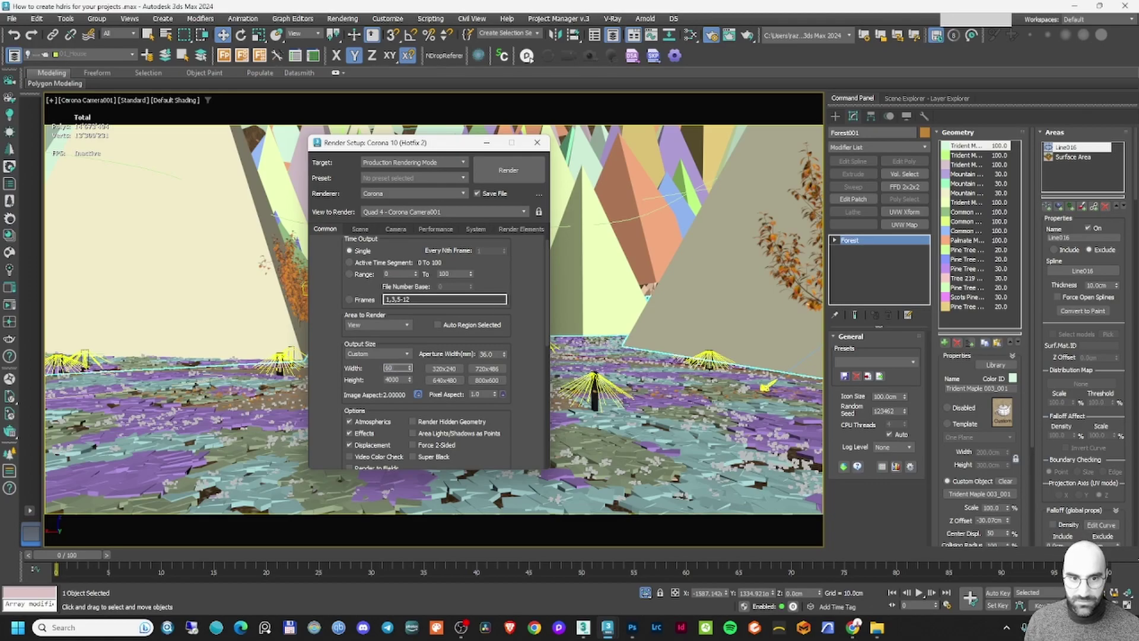
Set Noise level limit to 5 and uncheck Direct visibility override
double_click(373, 300)
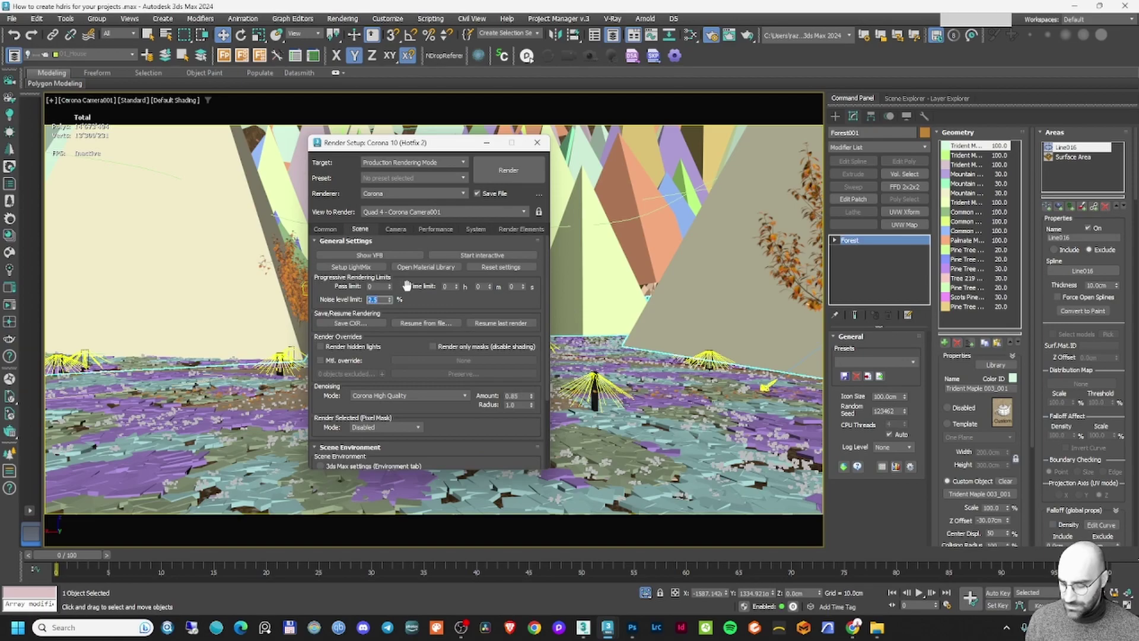
type("5")
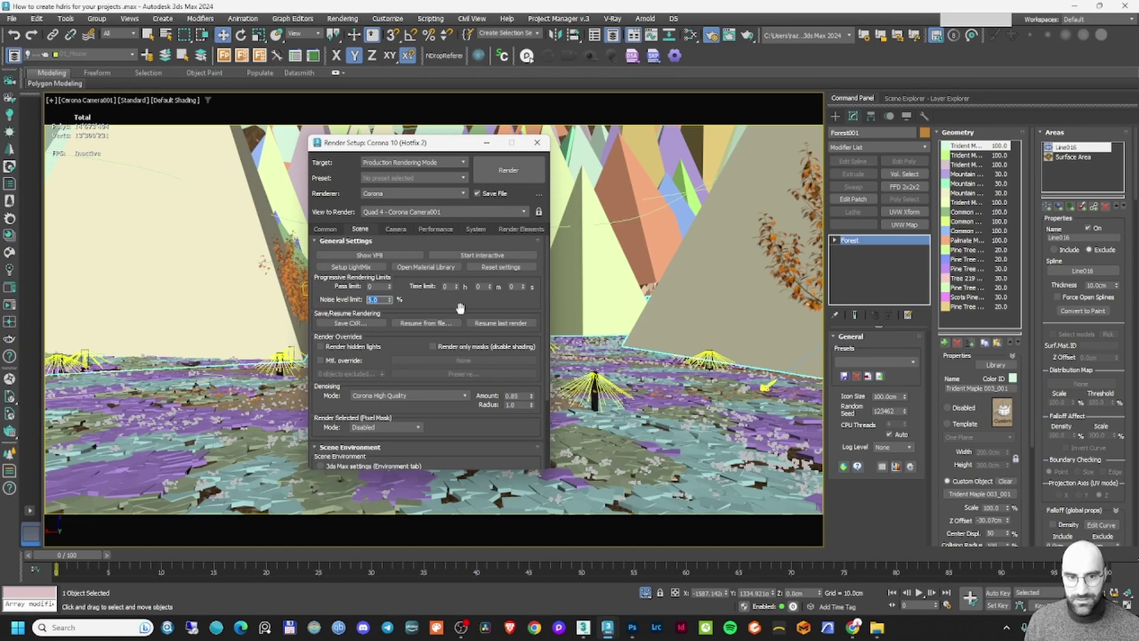
scroll(454, 300, "down", 4)
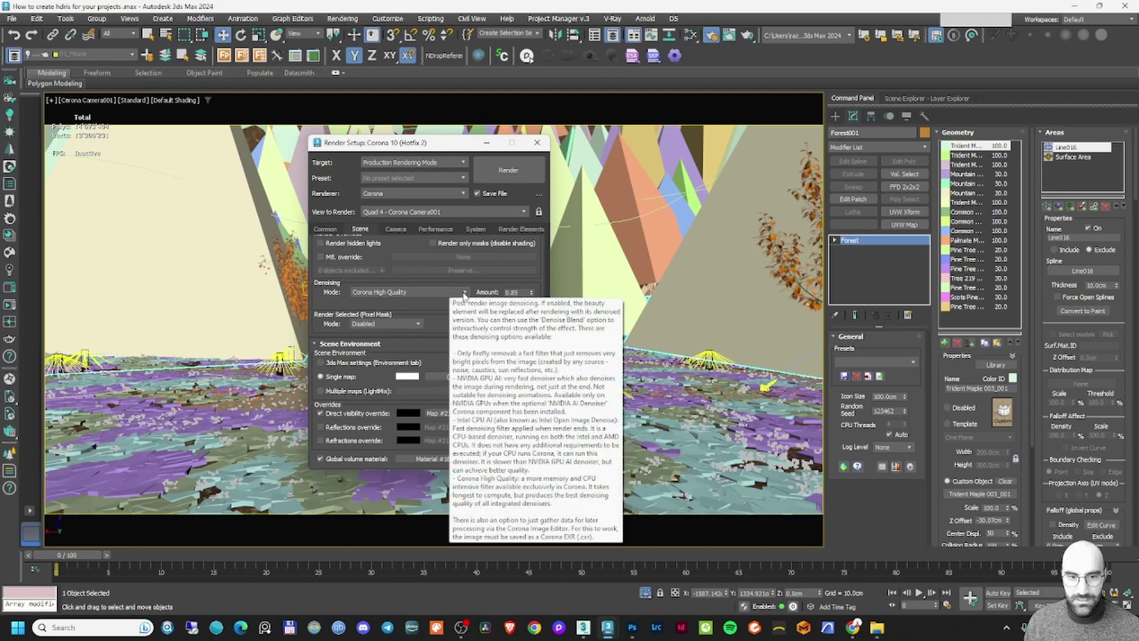
left_click(346, 414)
left_click_drag(404, 142, 667, 119)
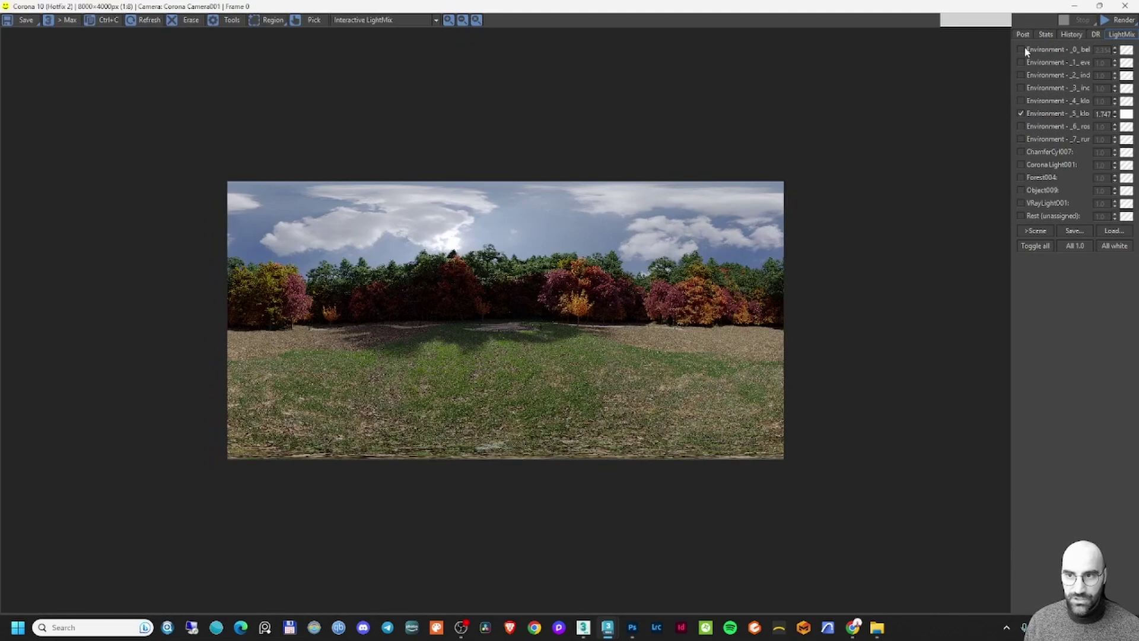
Toggle the environment layers to preview each, ending on the sunny environment
left_click(1023, 50)
left_click(1023, 113)
left_click(1023, 50)
left_click(1023, 63)
left_click(1022, 88)
left_click(1021, 64)
left_click(1021, 62)
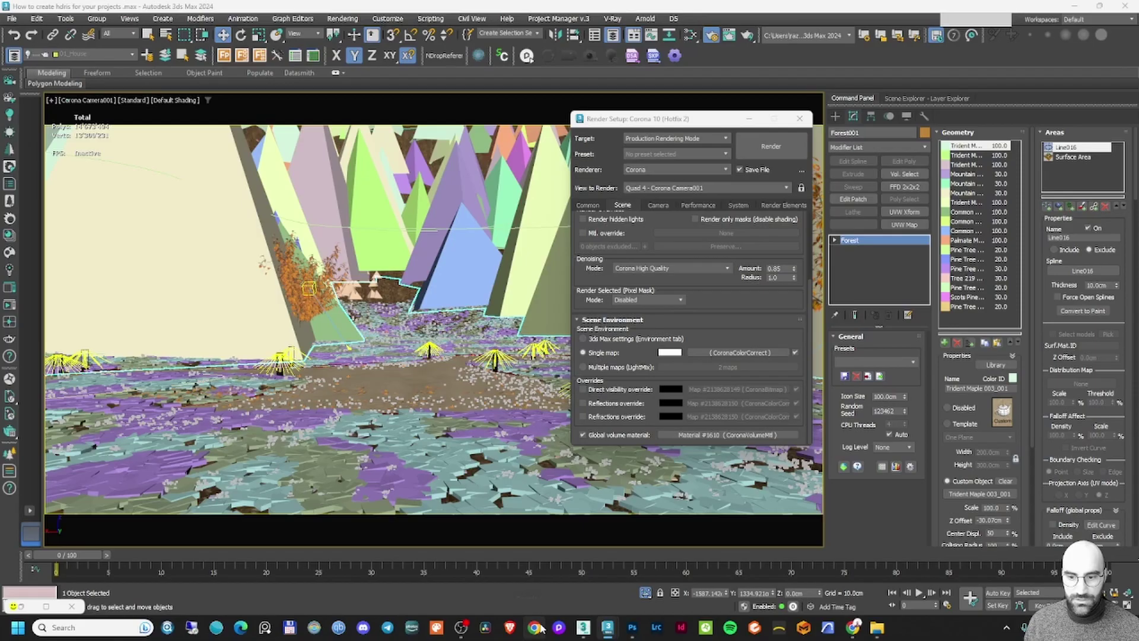
In Poly Haven, show the HDRI as a flat panorama and compare the Derelict Highway and Drakensberg pages
left_click(853, 628)
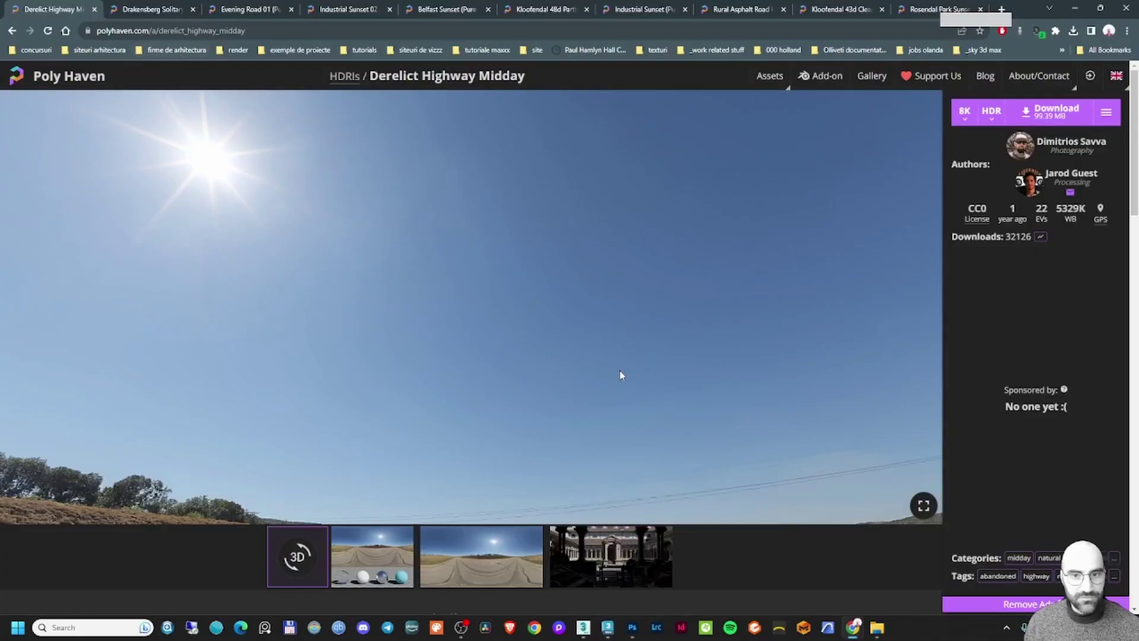
left_click(481, 557)
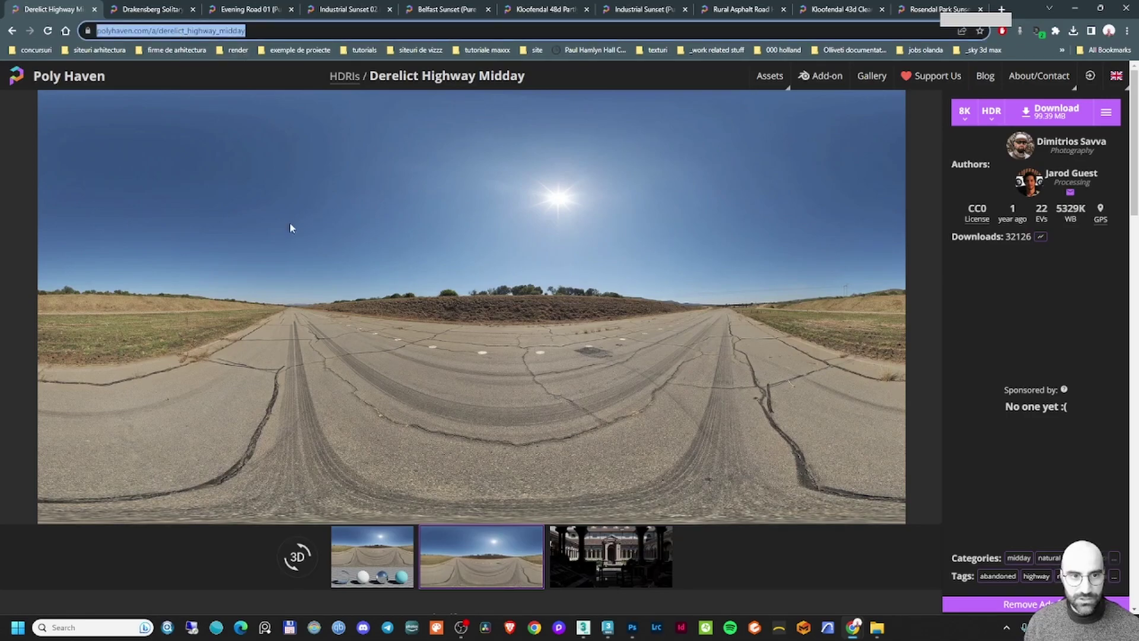
key("ctrl+Tab")
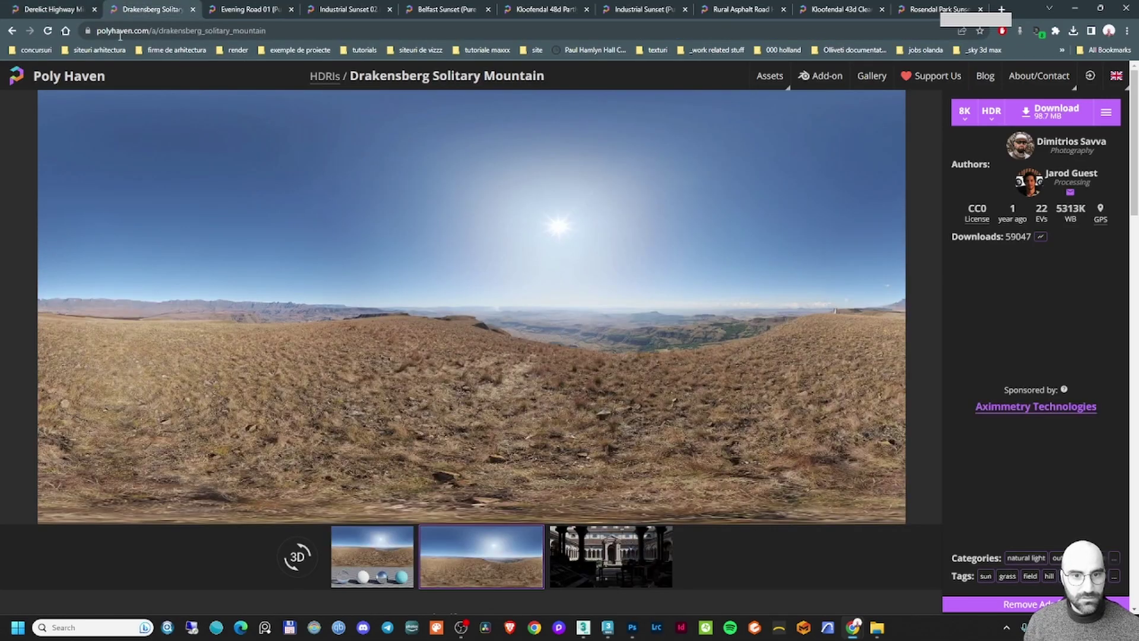
key("ctrl+shift+Tab")
key("ctrl+Tab")
Browse the HDRI tabs from Evening Road 01 through to Rosendal Park Sunset
left_click(261, 7)
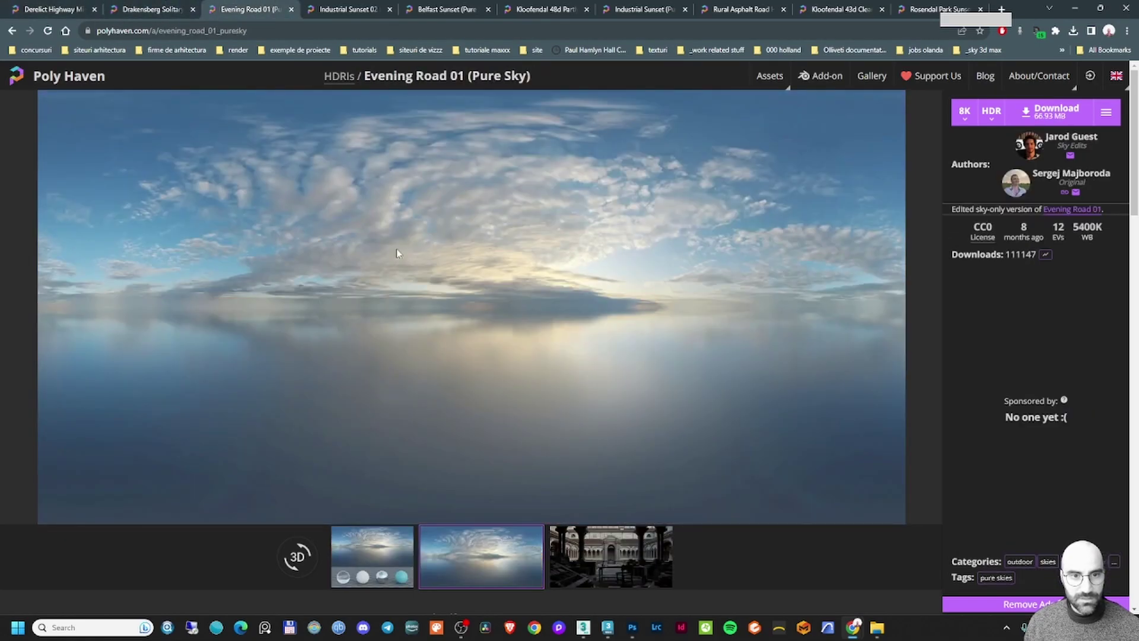
left_click(347, 7)
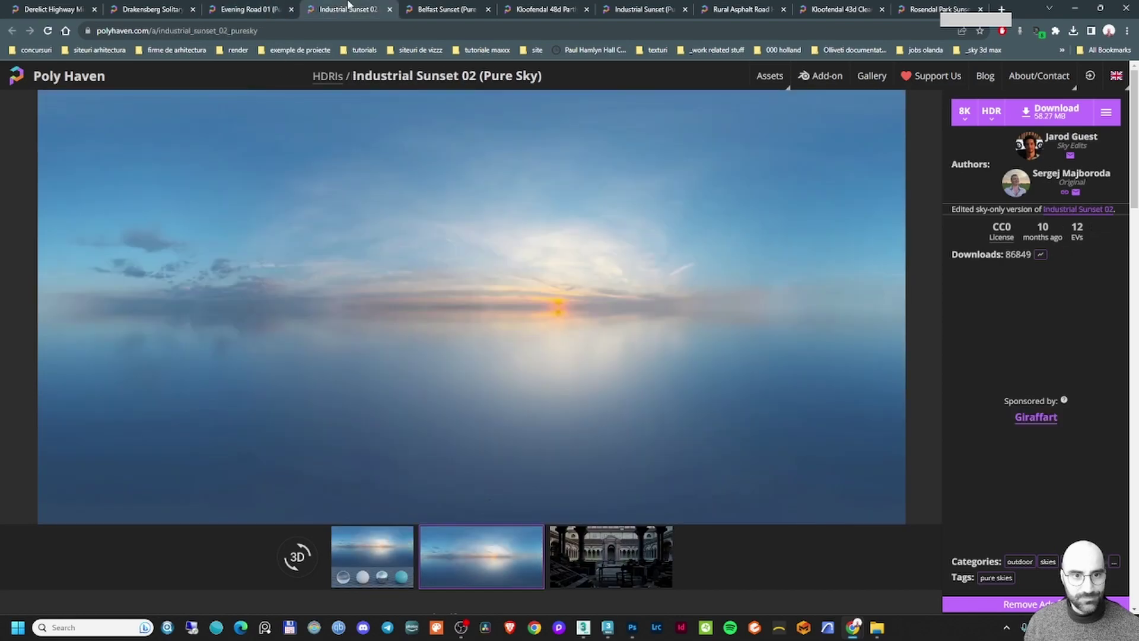
left_click(436, 8)
left_click(541, 8)
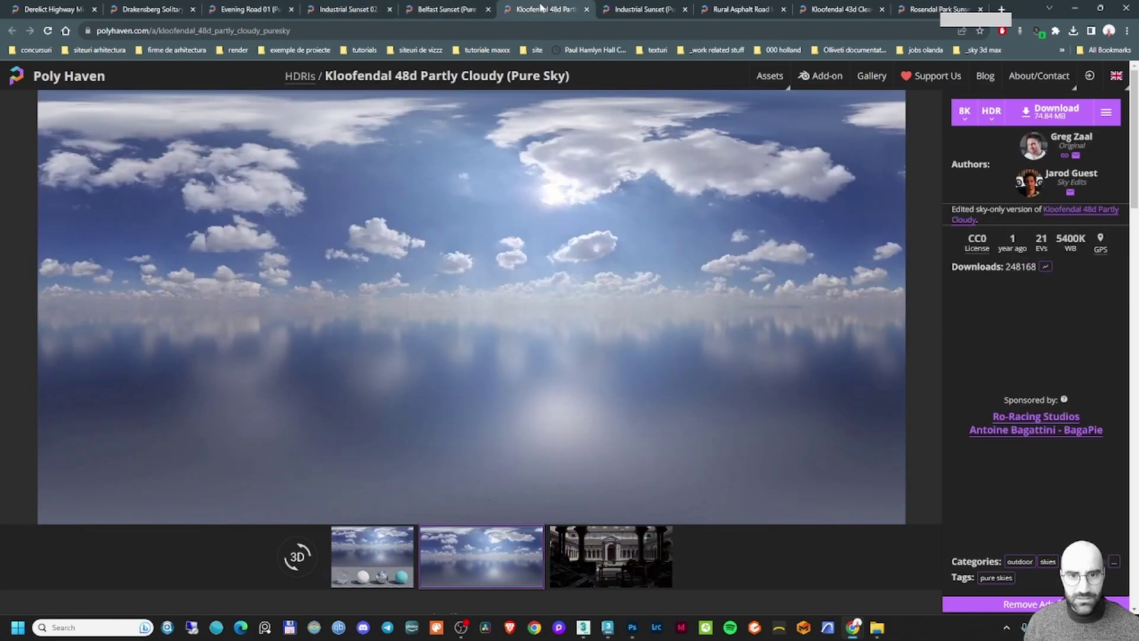
left_click(646, 8)
left_click(742, 9)
left_click(831, 7)
left_click(928, 9)
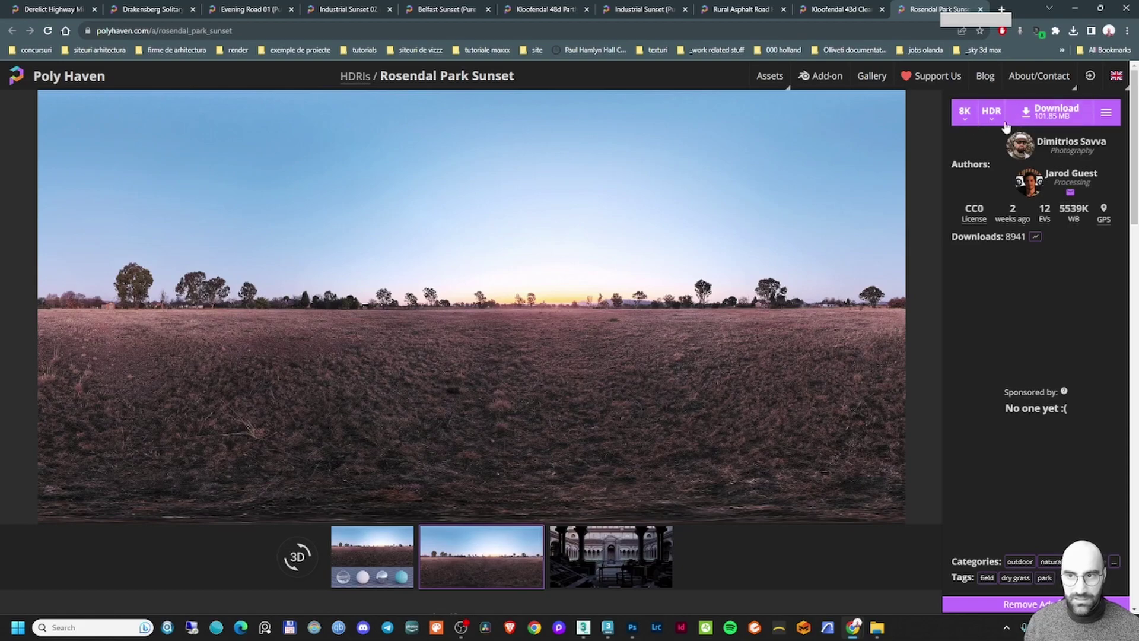
Set the environment to Multiple maps (LightMix) and batch-load all ten HDR files
left_click(1075, 9)
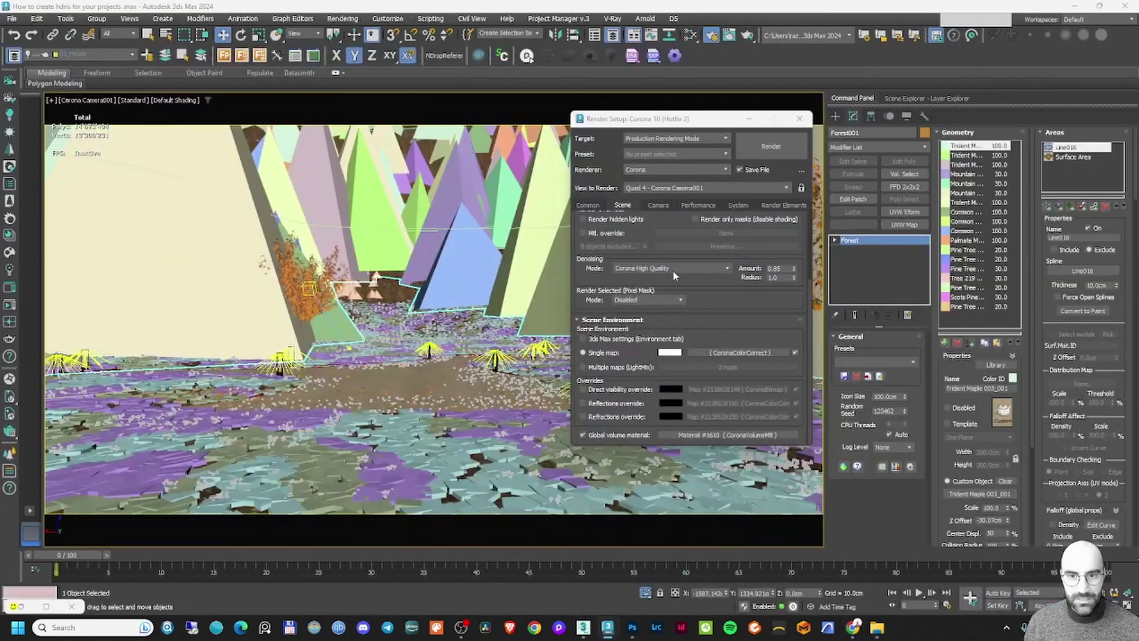
left_click(594, 369)
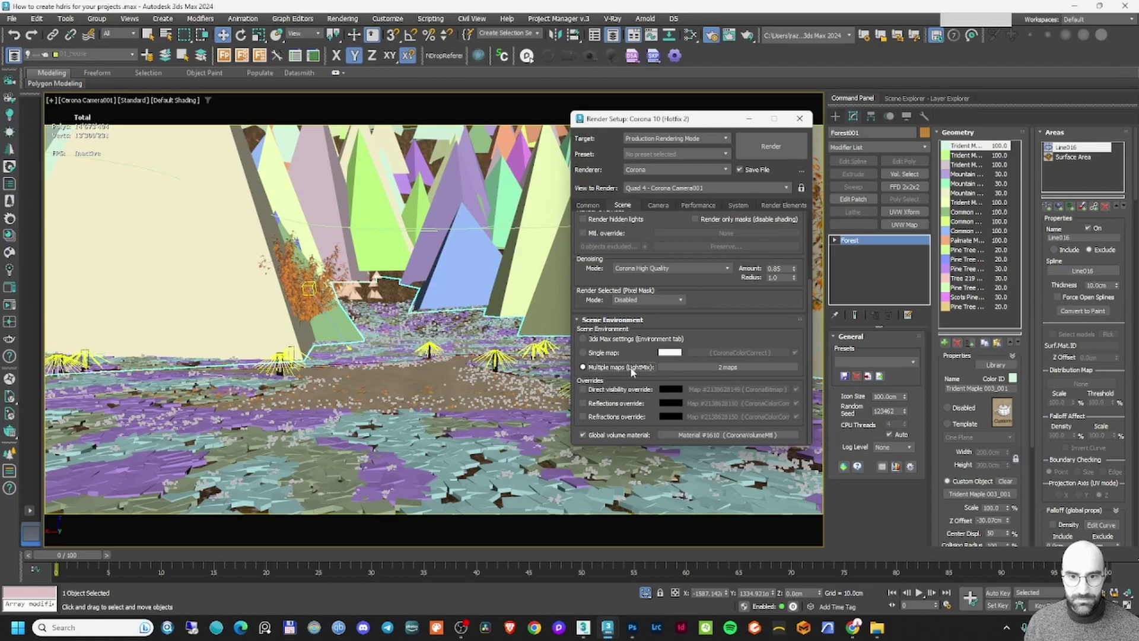
left_click(725, 368)
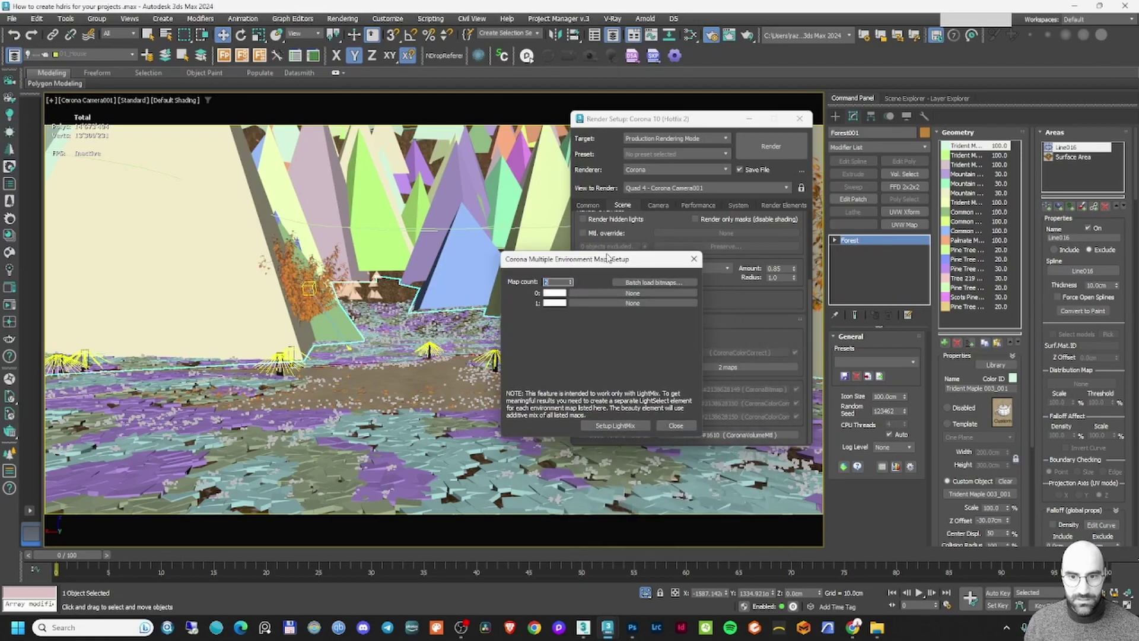
left_click(686, 283)
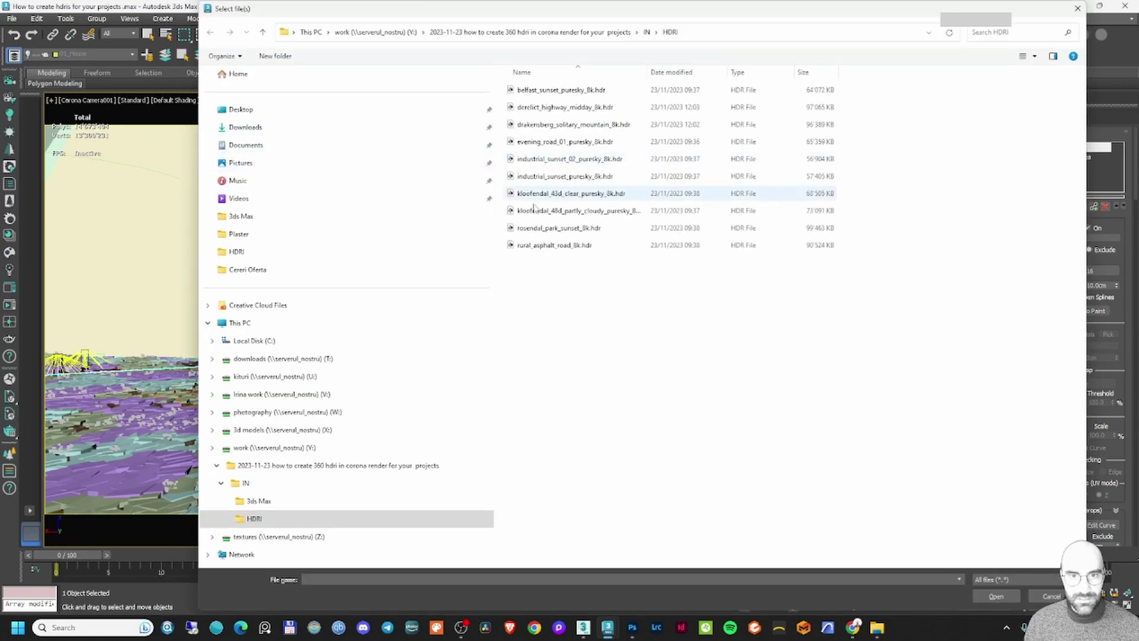
key("ctrl+a")
left_click(996, 596)
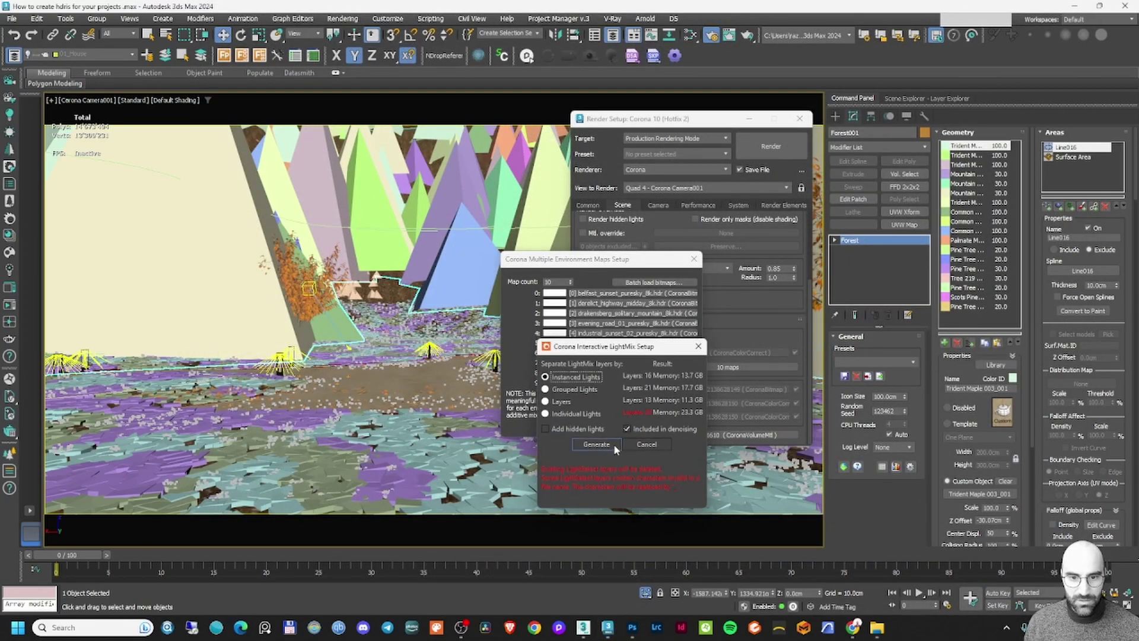
Generate LightMix layers for the ten maps, turn off Global volume material, and open the frame buffer
left_click(597, 445)
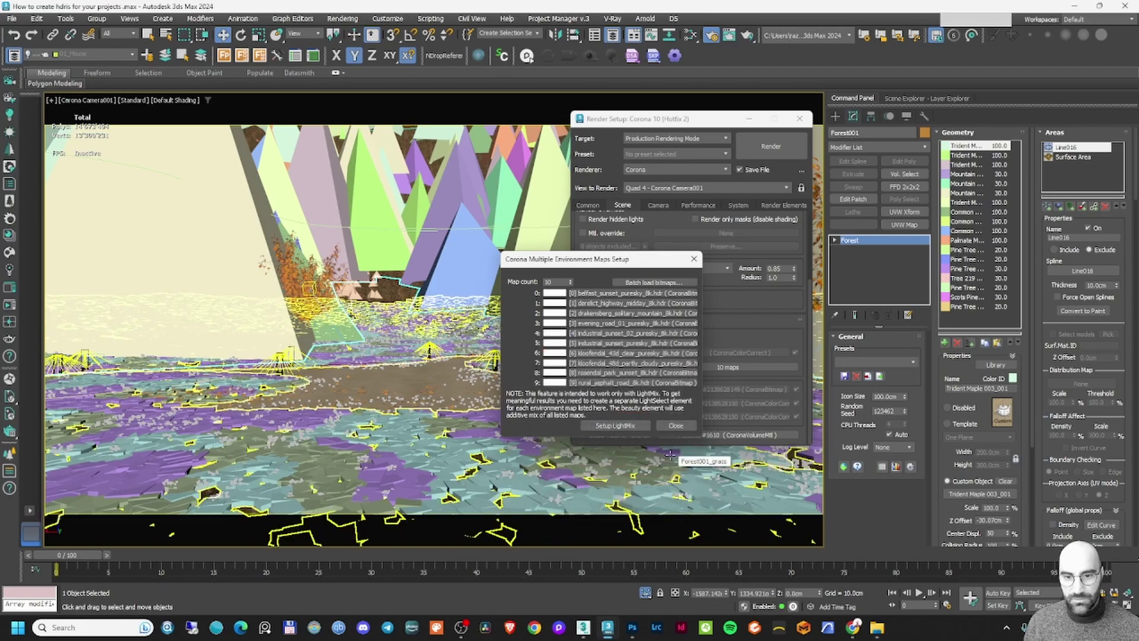
left_click(674, 426)
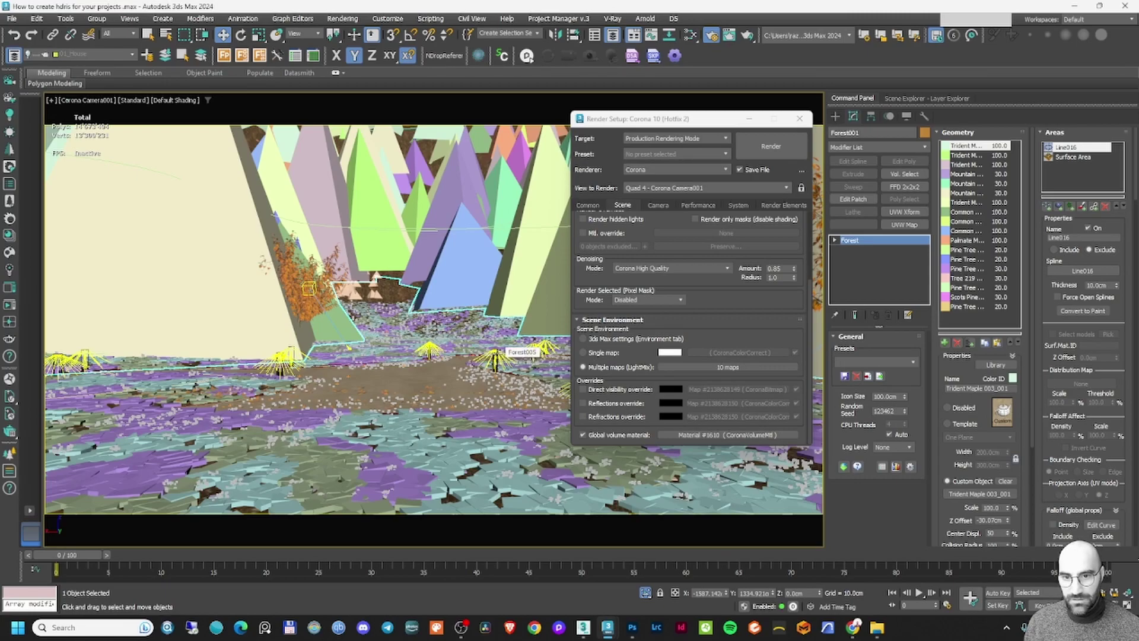
left_click(621, 436)
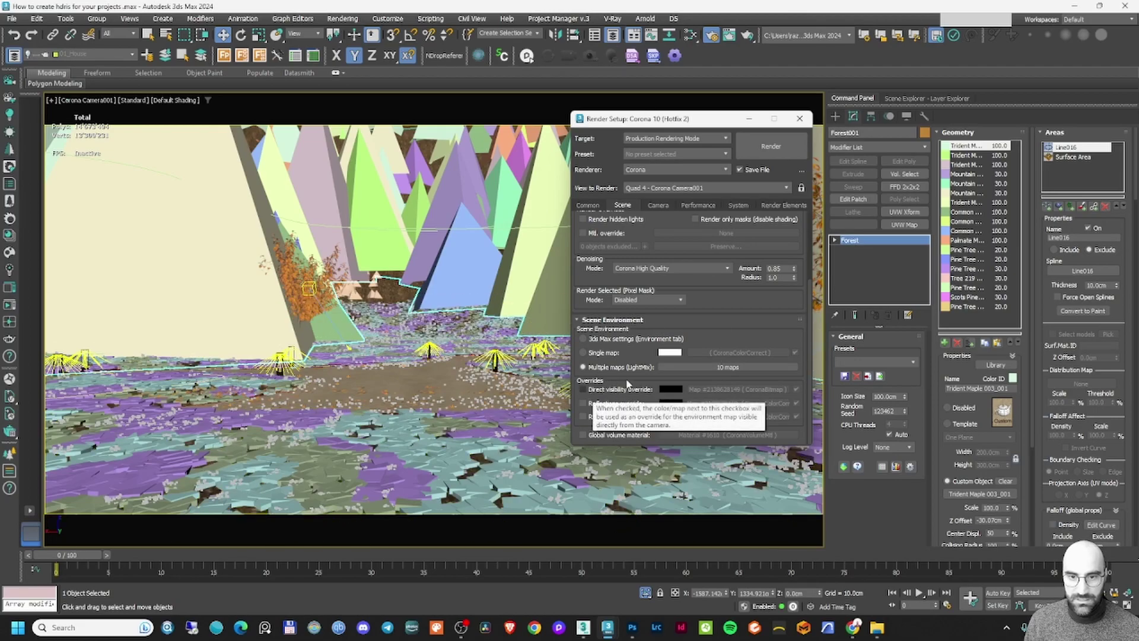
left_click_drag(723, 295, 731, 405)
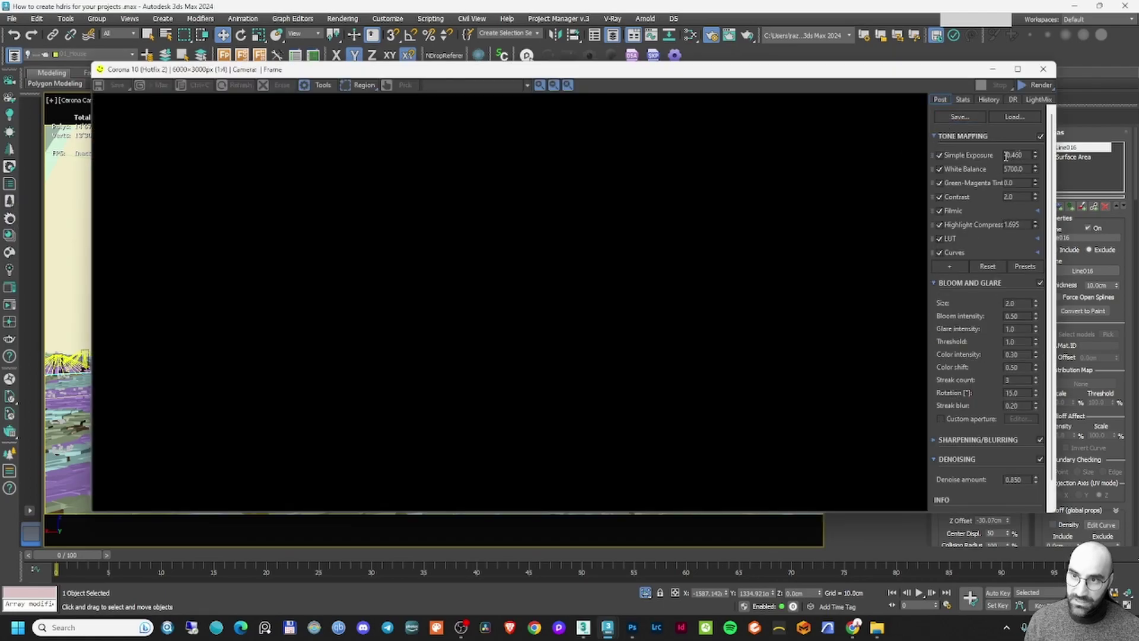
Set Simple Exposure and Contrast to 0 and turn off LUT and Bloom and Glare
double_click(1013, 155)
left_click_drag(957, 76, 925, 127)
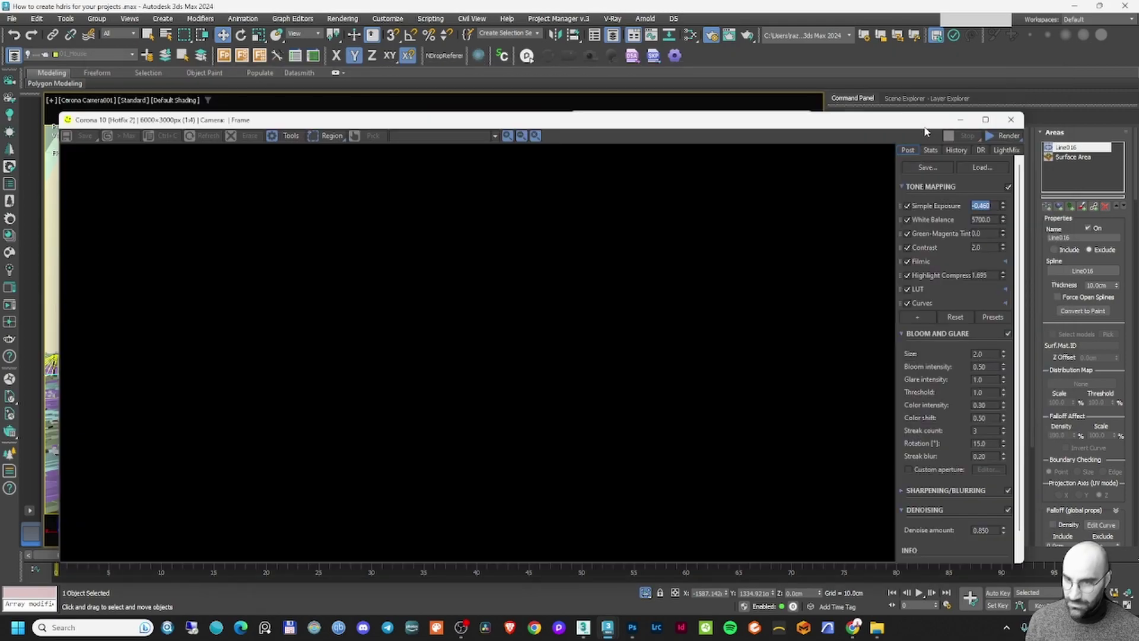
type("0")
key("Return")
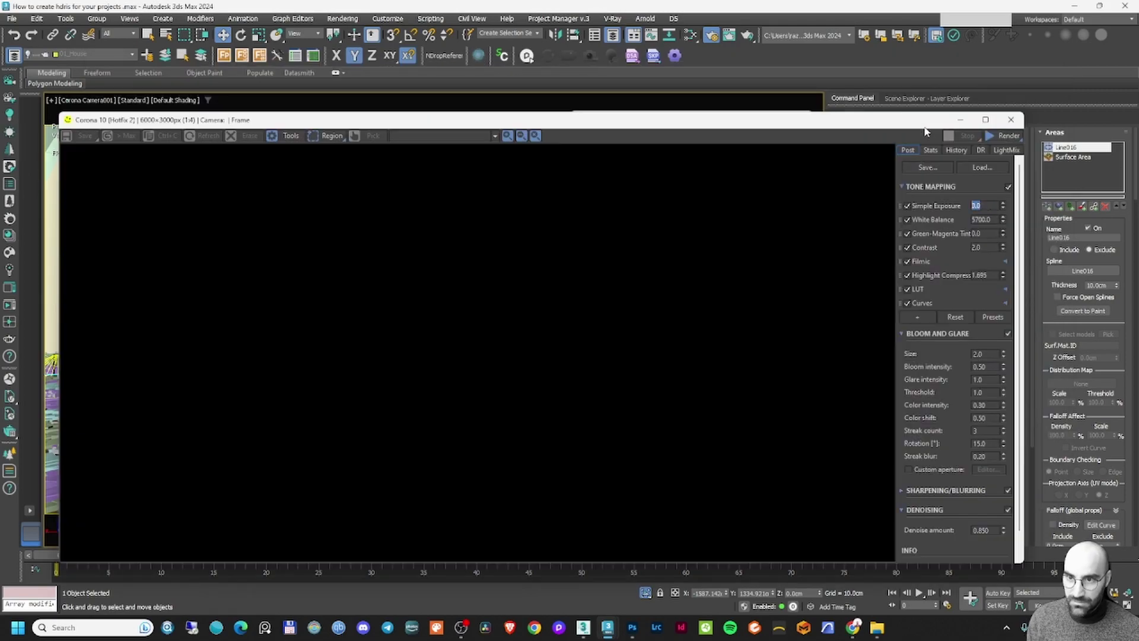
double_click(982, 248)
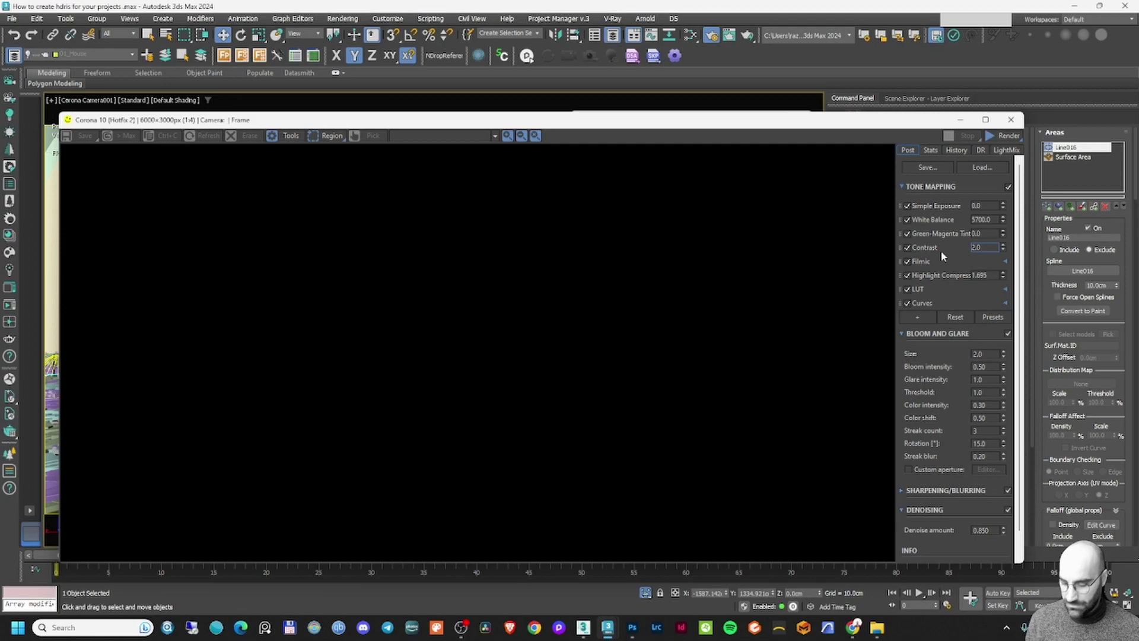
left_click(907, 289)
left_click(1005, 302)
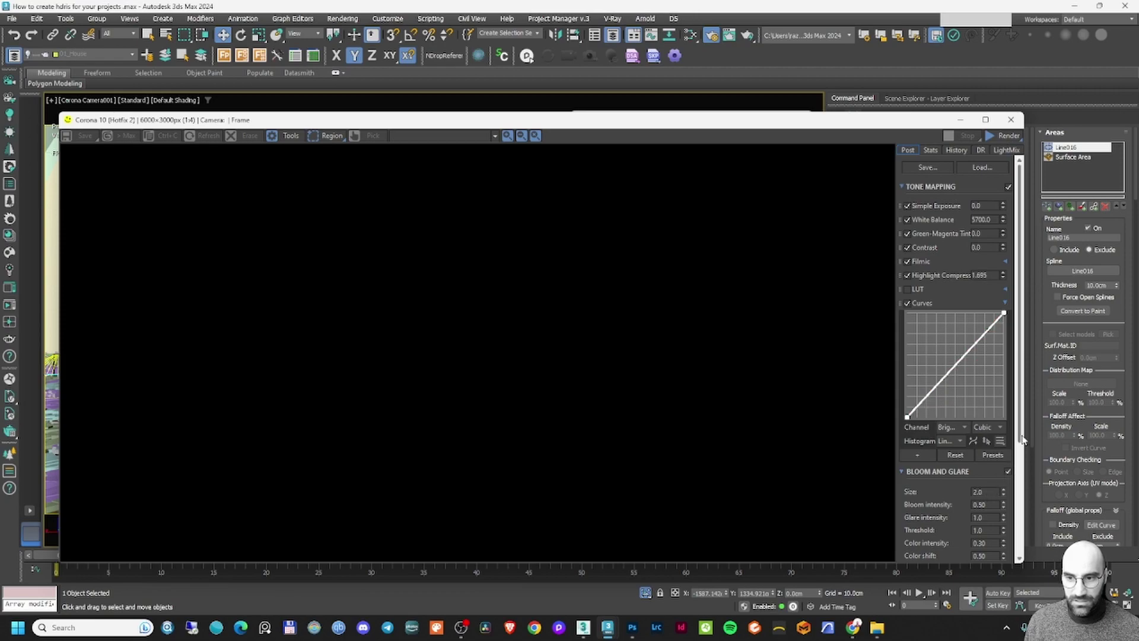
left_click(1008, 471)
left_click_drag(1024, 436, 1025, 516)
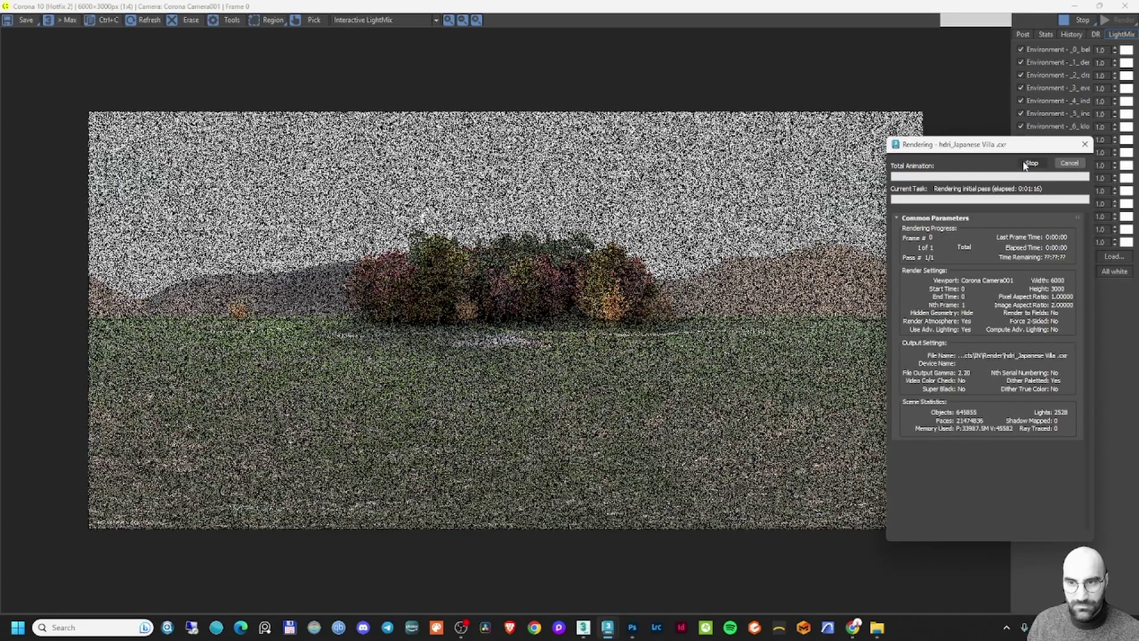
Dismiss the rendering progress window and zoom in and out on the noisy first-pass forest render
left_click(1030, 163)
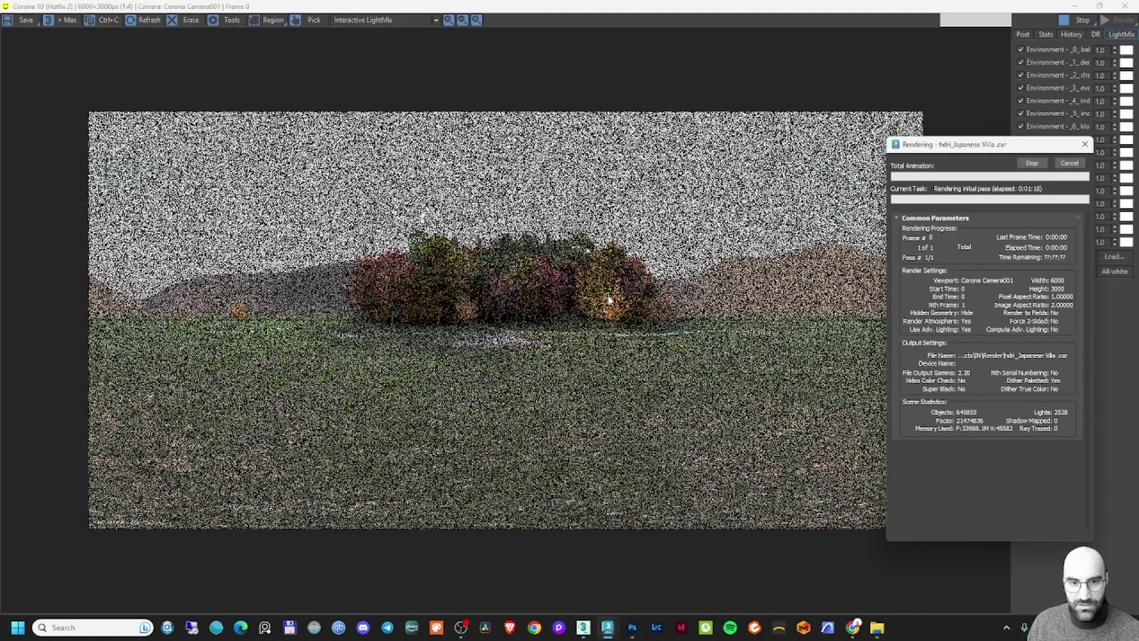
scroll(617, 303, "up", 4)
scroll(620, 297, "down", 4)
scroll(593, 270, "up", 3)
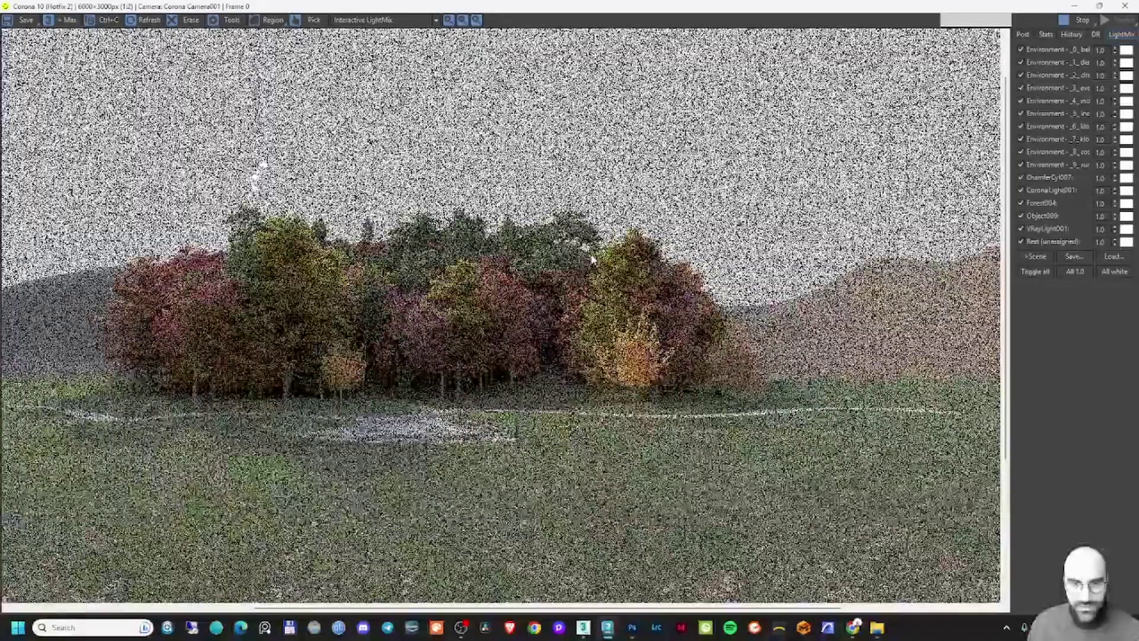
scroll(587, 276, "down", 3)
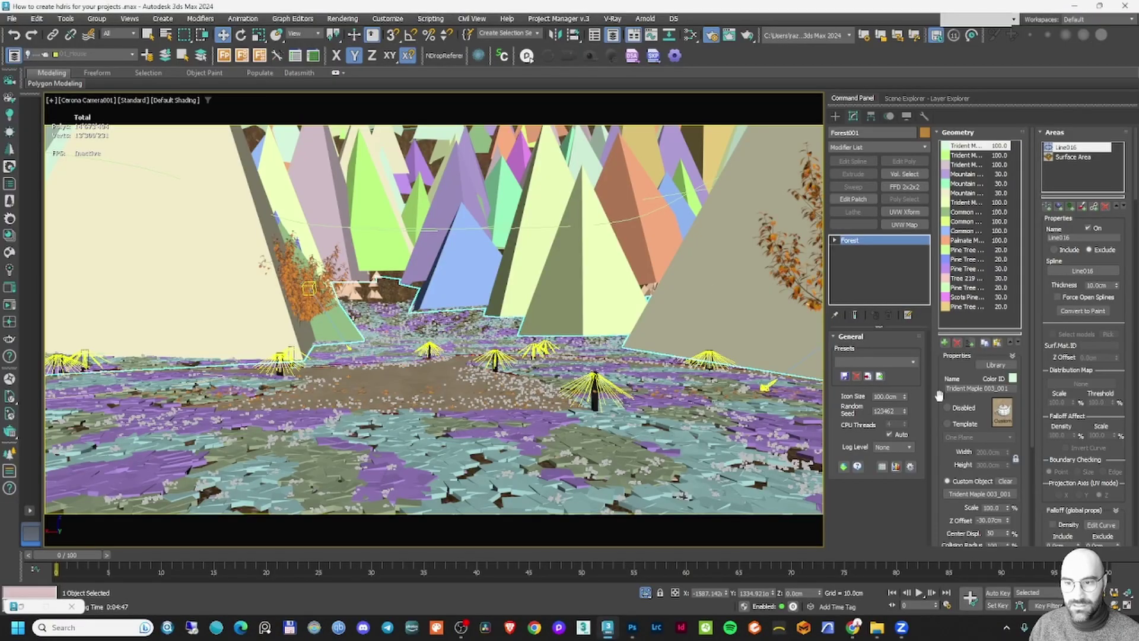
Uncheck Limit to visibility in the Forest object's camera settings
left_click_drag(1050, 404, 1065, 184)
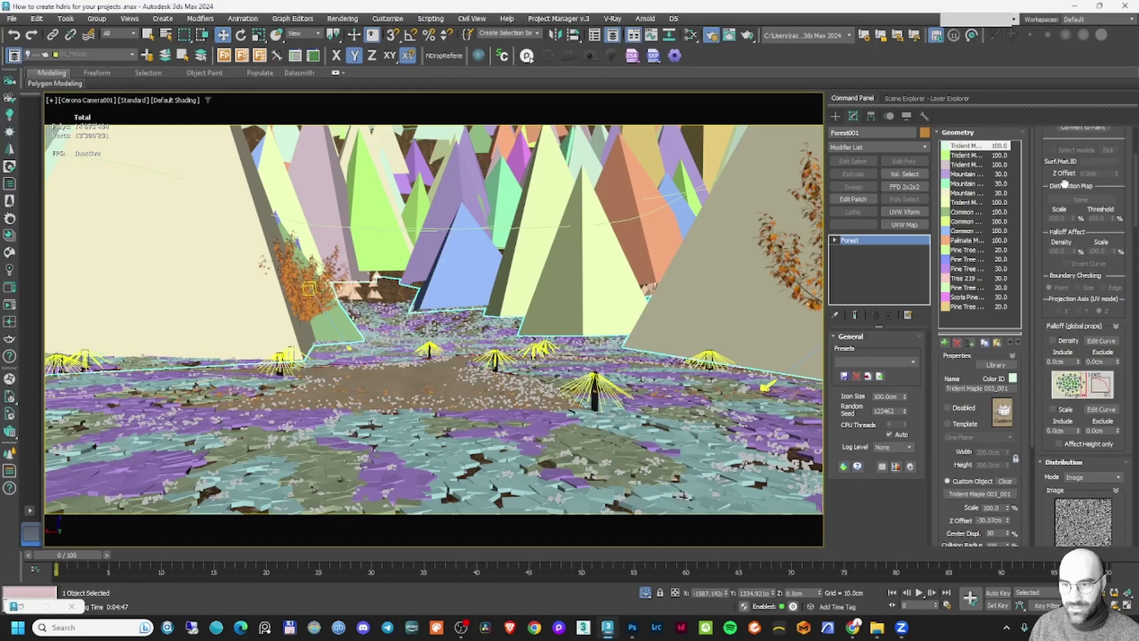
scroll(1071, 356, "down", 10)
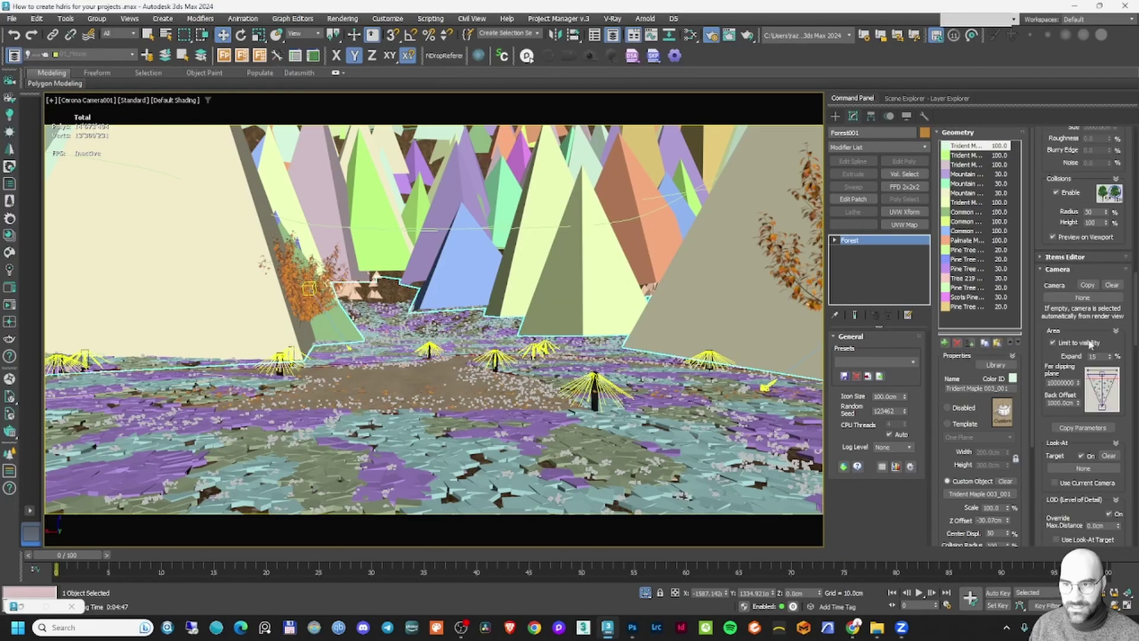
left_click(1054, 342)
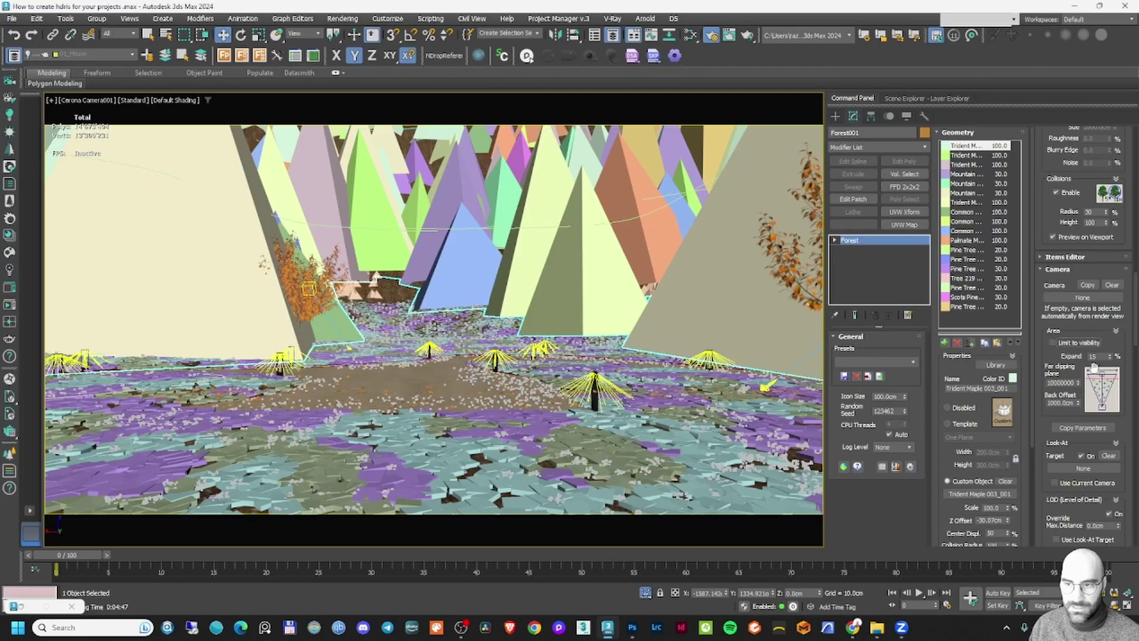
scroll(1063, 362, "down", 1)
Save the scene and switch the viewport to Corona Camera001
left_click(12, 19)
left_click(38, 115)
left_click(94, 101)
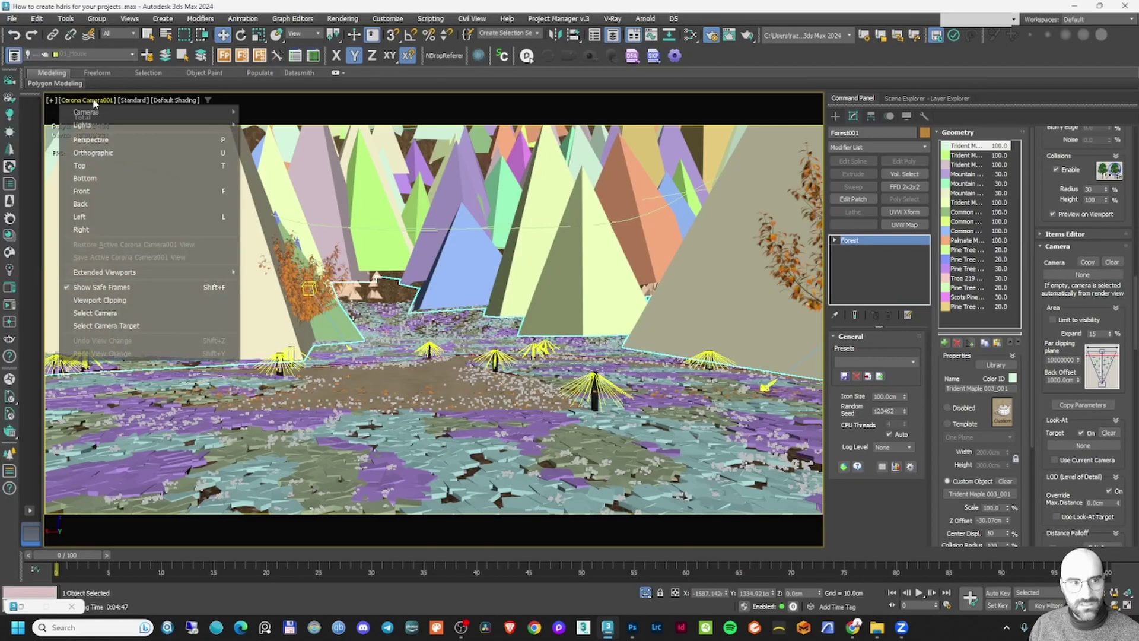
left_click(770, 344)
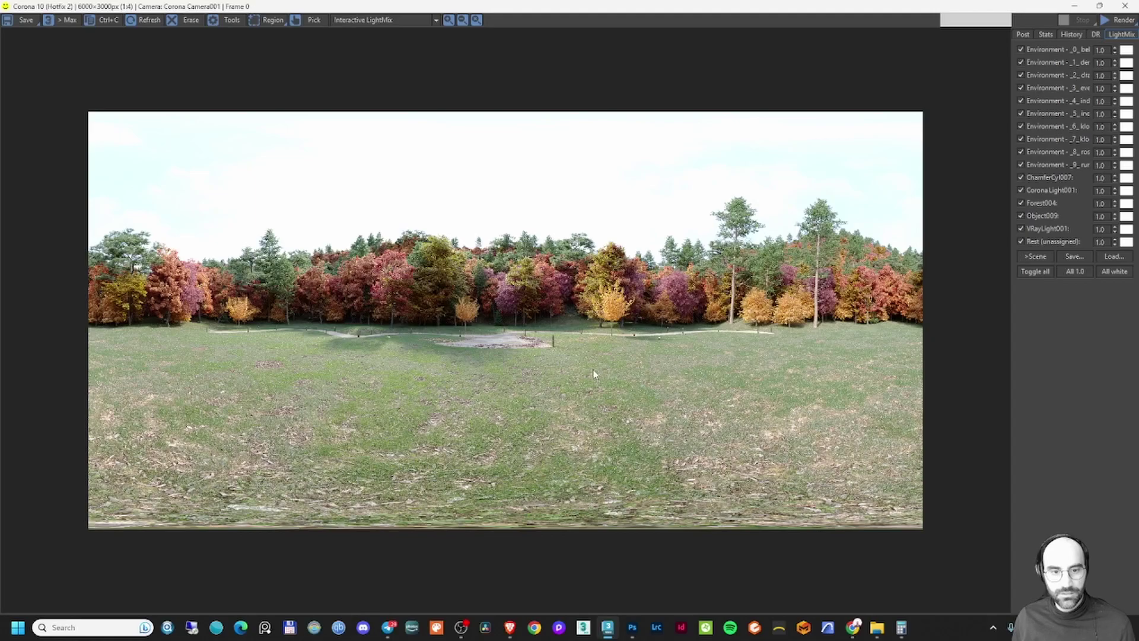
Zoom and pan the render to inspect the tree line, ground and path
scroll(594, 374, "up", 2)
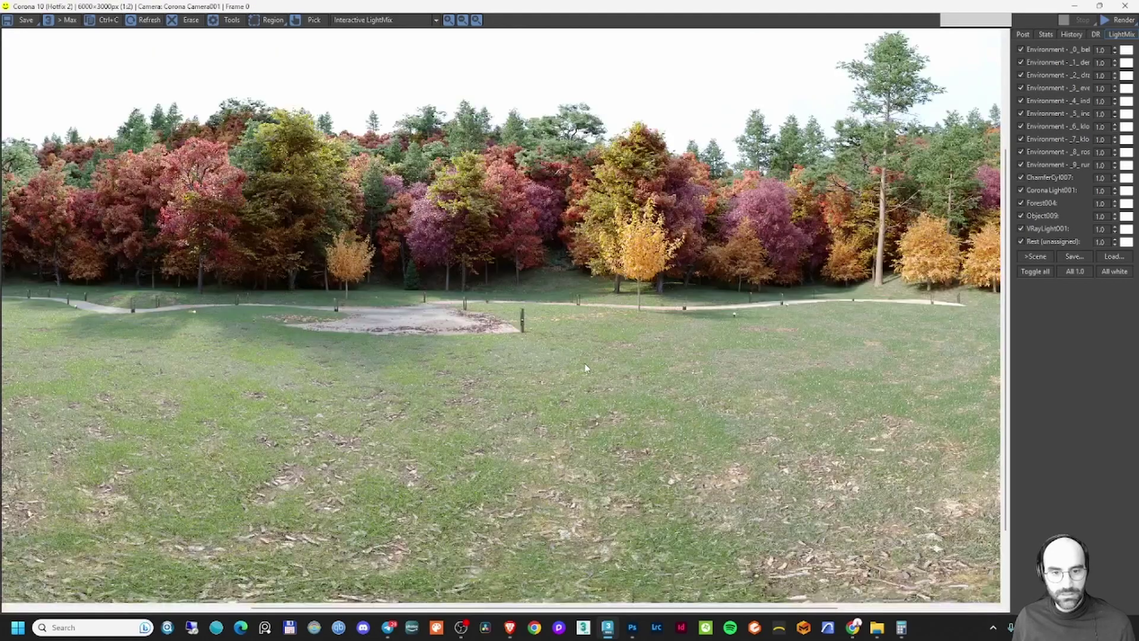
middle_click_drag(664, 334, 591, 424)
scroll(793, 290, "up", 1)
scroll(792, 289, "down", 1)
scroll(793, 293, "down", 1)
scroll(528, 290, "up", 1)
left_click_drag(528, 290, 550, 321)
scroll(549, 321, "up", 1)
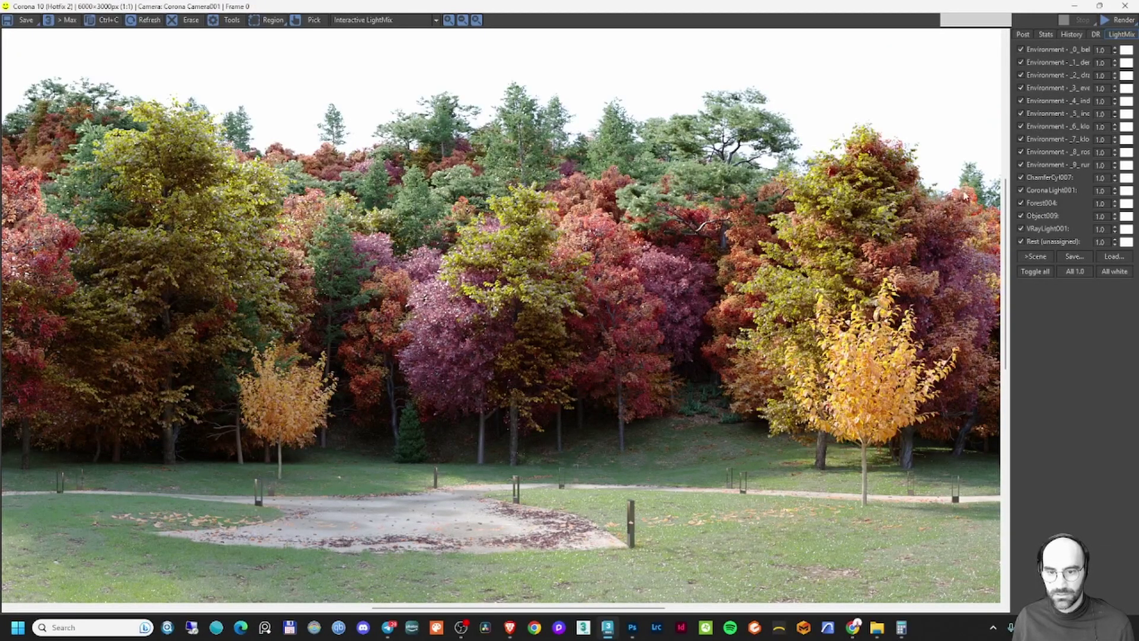
scroll(624, 519, "up", 2)
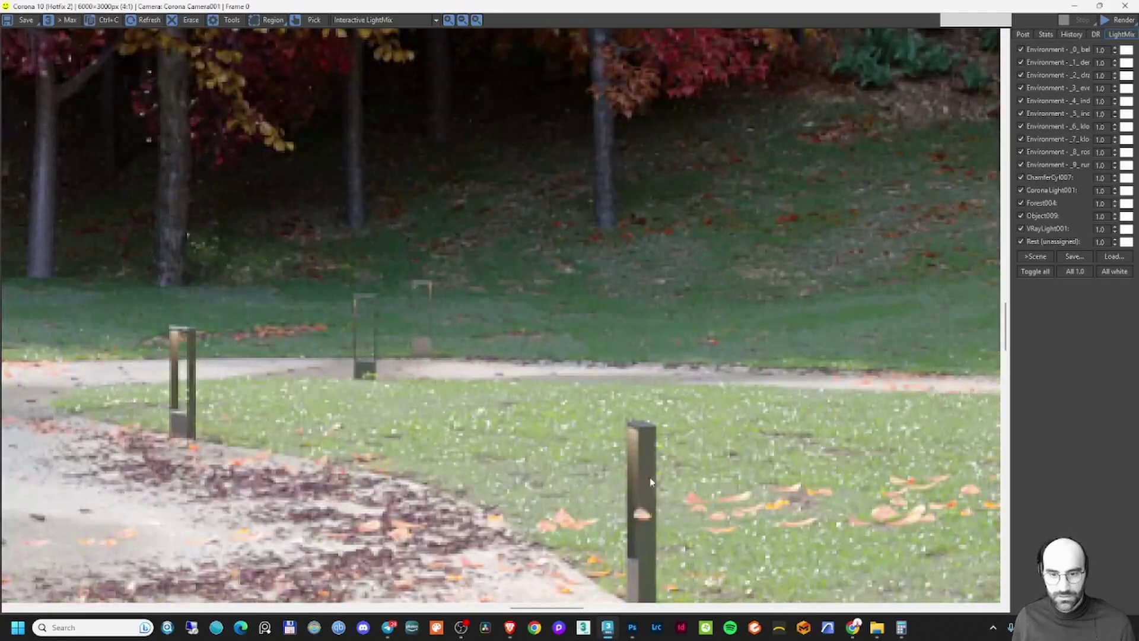
scroll(640, 486, "down", 2)
middle_click_drag(454, 435, 693, 416)
scroll(693, 416, "down", 1)
scroll(363, 423, "up", 1)
middle_click_drag(362, 425, 574, 425)
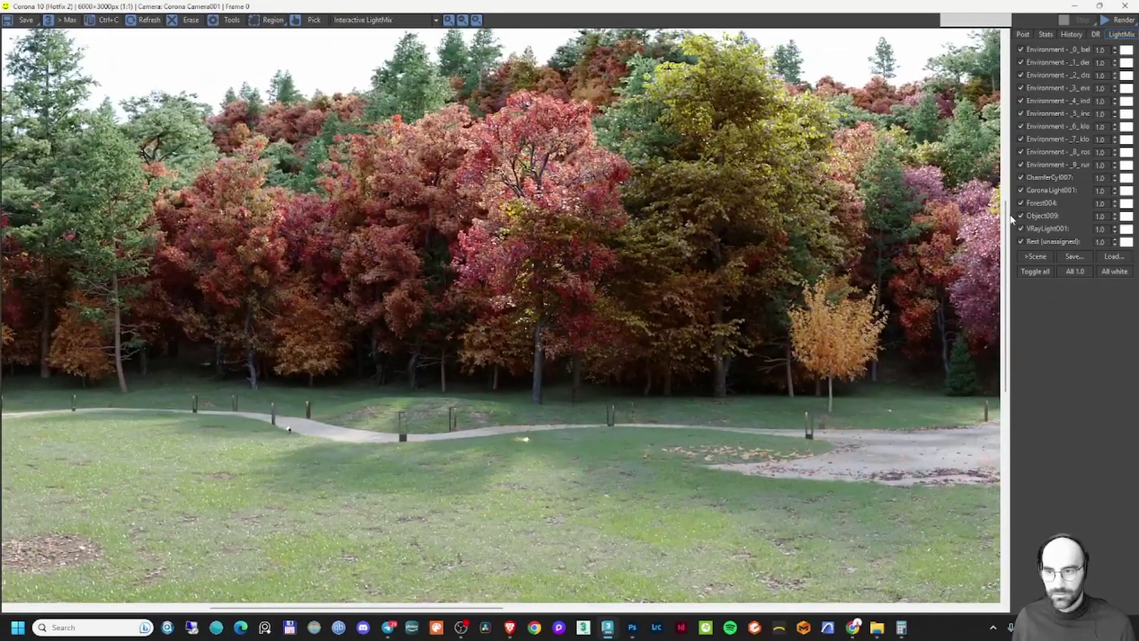
Disable the light, rest and Environment _1 to _9 LightMix elements, keeping only Environment _0
left_click(1022, 178)
left_click(1021, 190)
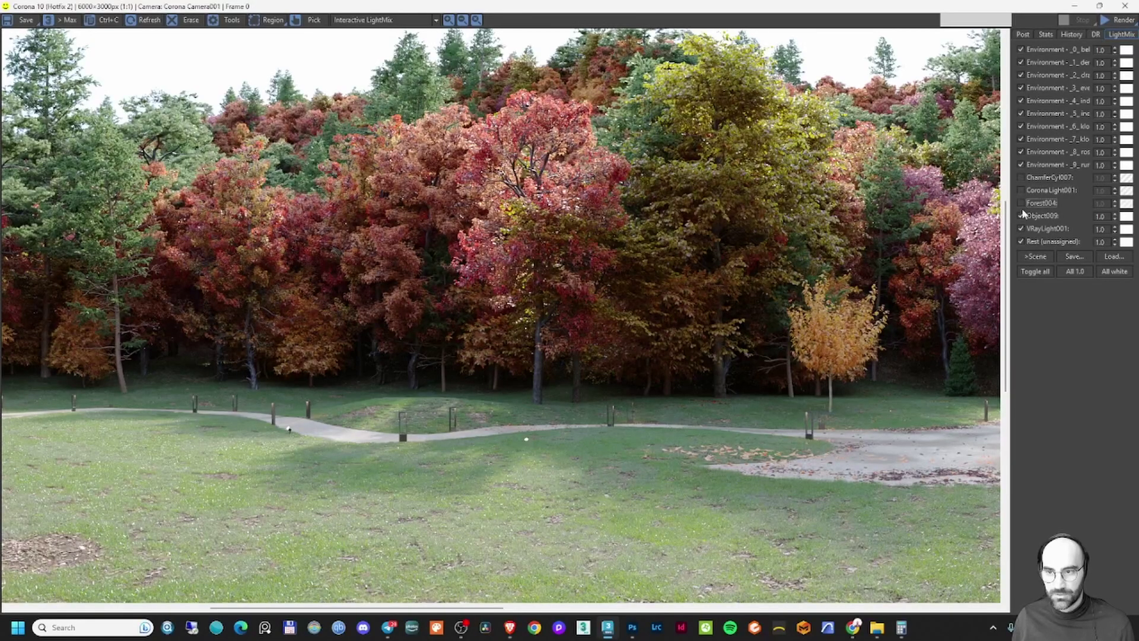
left_click(1021, 229)
left_click(1022, 242)
left_click(1021, 164)
left_click(1021, 152)
left_click(1021, 139)
left_click(1021, 126)
left_click(1021, 113)
left_click(1021, 101)
left_click(1022, 88)
left_click(1022, 75)
left_click(1021, 62)
Expand the Filmic tone-mapping options and raise highlight compression slightly
scroll(768, 255, "down", 2)
scroll(768, 255, "down", 1)
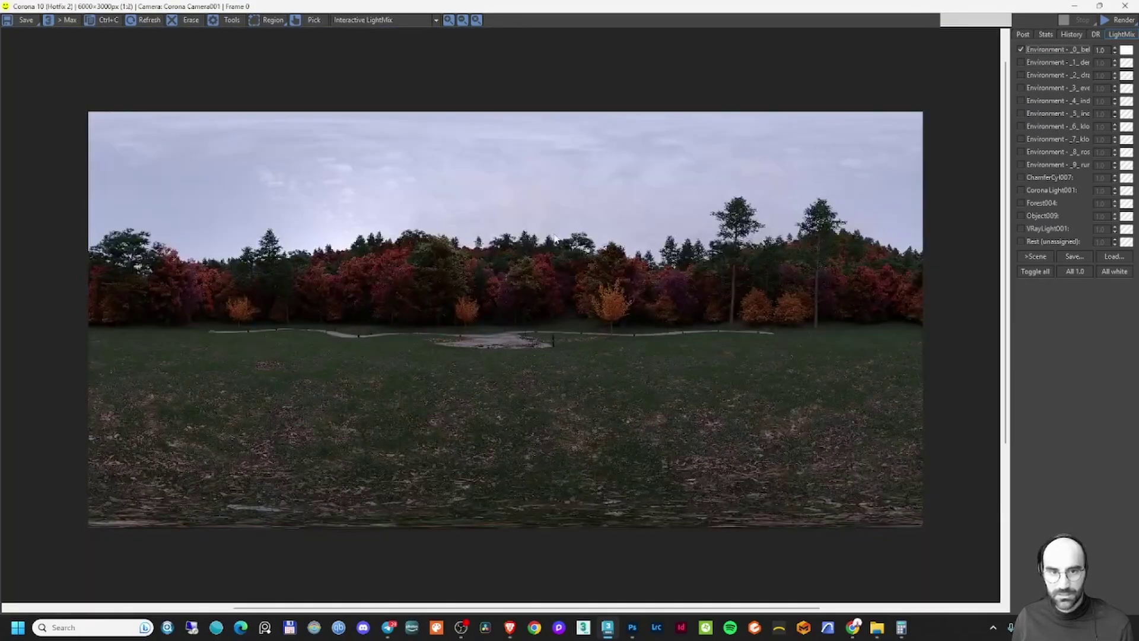
scroll(664, 324, "up", 3)
left_click(1025, 34)
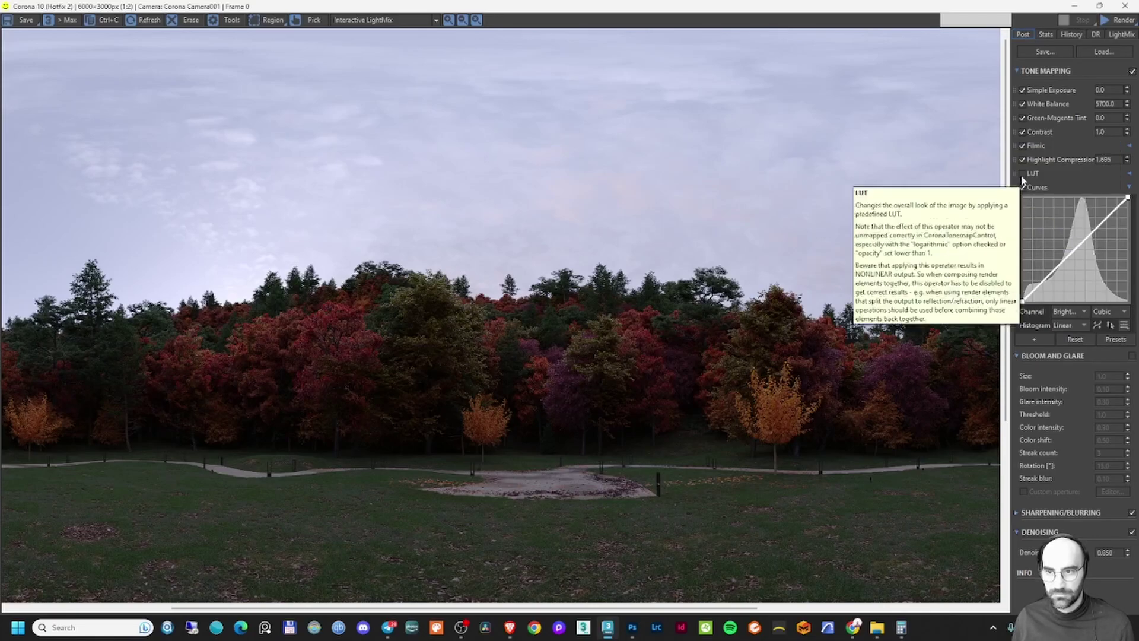
mouse_move(1129, 192)
left_click(1129, 146)
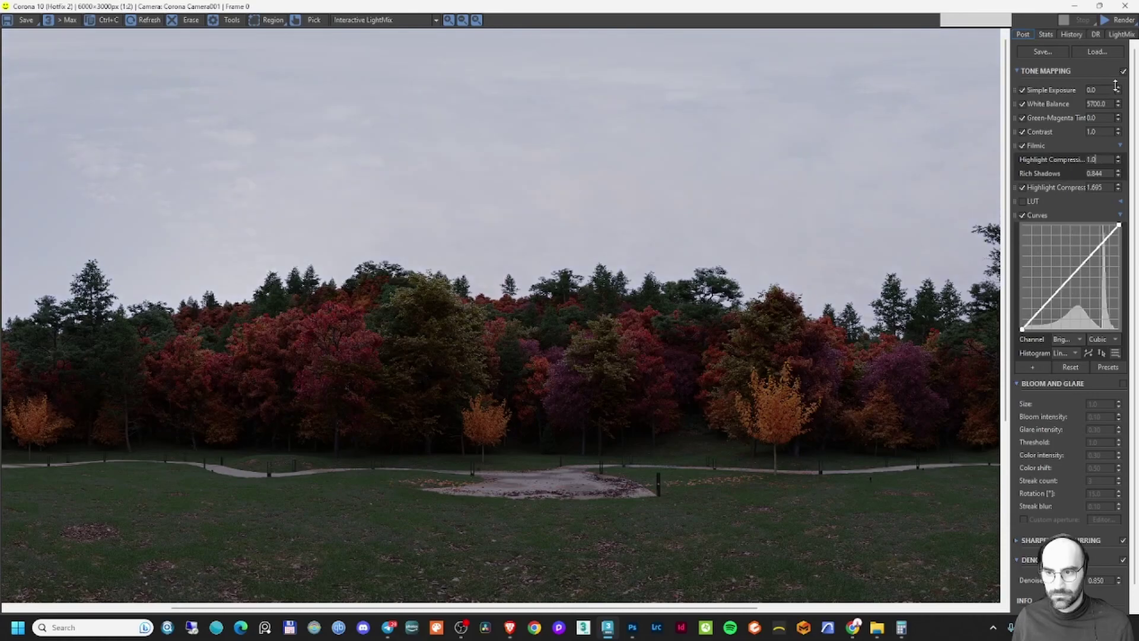
left_click_drag(1120, 94, 1119, 92)
Try lifting the brightness curve by adding and moving curve points
scroll(831, 267, "down", 2)
left_click_drag(1058, 292, 1058, 298)
left_click_drag(1088, 262, 1084, 255)
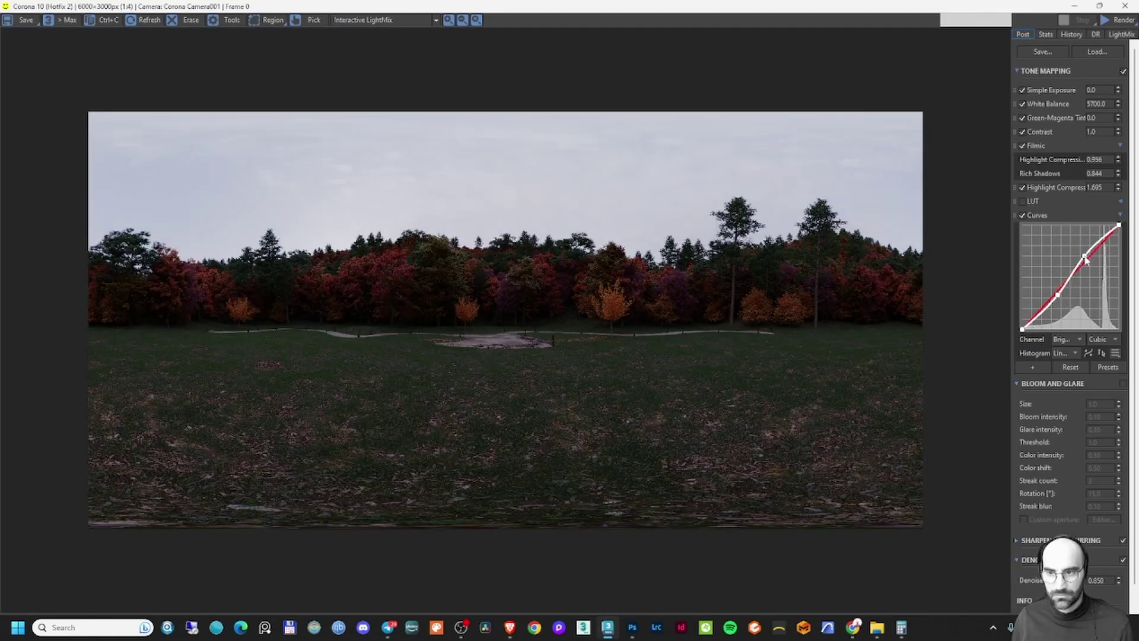
left_click_drag(1058, 297, 1071, 257)
scroll(583, 260, "up", 1)
middle_click_drag(582, 261, 582, 322)
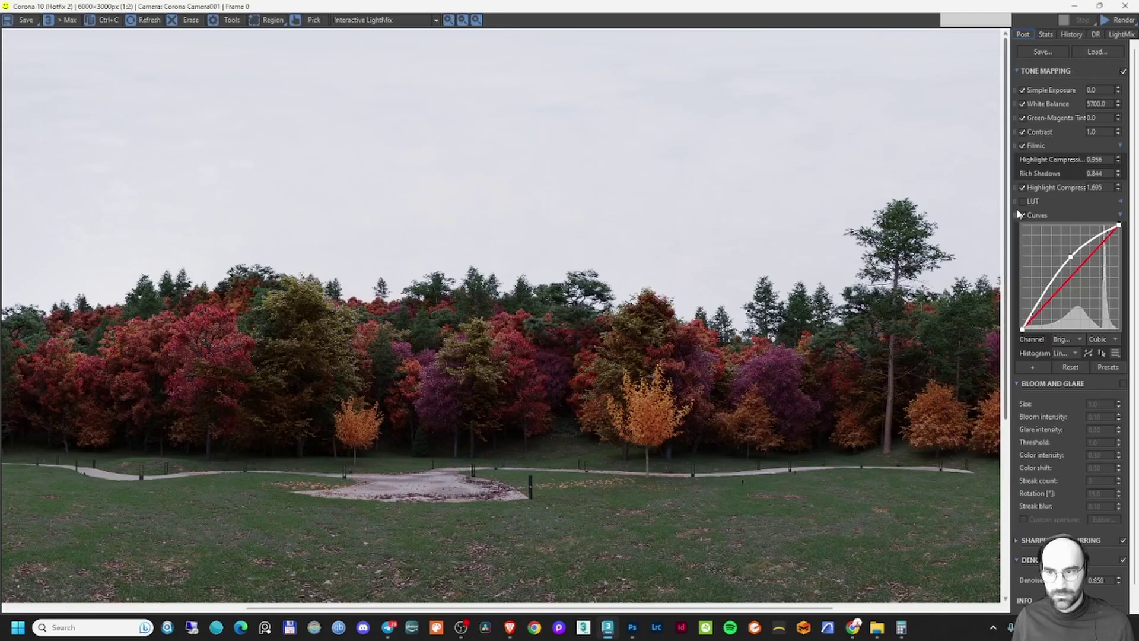
Lower highlight compression, reset the curve to a straight line, and set exposure to 0.940
left_click_drag(1118, 180, 1118, 161)
left_click(1071, 368)
left_click_drag(1119, 90, 1118, 64)
scroll(551, 303, "down", 2)
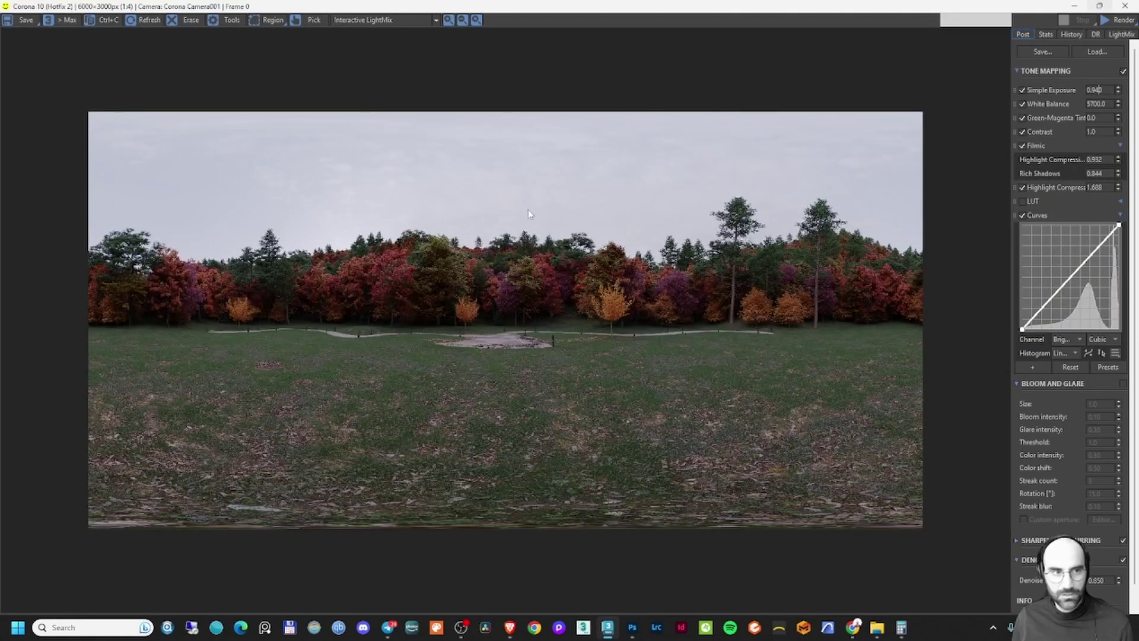
Save the panorama as Radiance HDR 'Japanese House 01' in a new 'Hdri Japanese House' folder
left_click(35, 27)
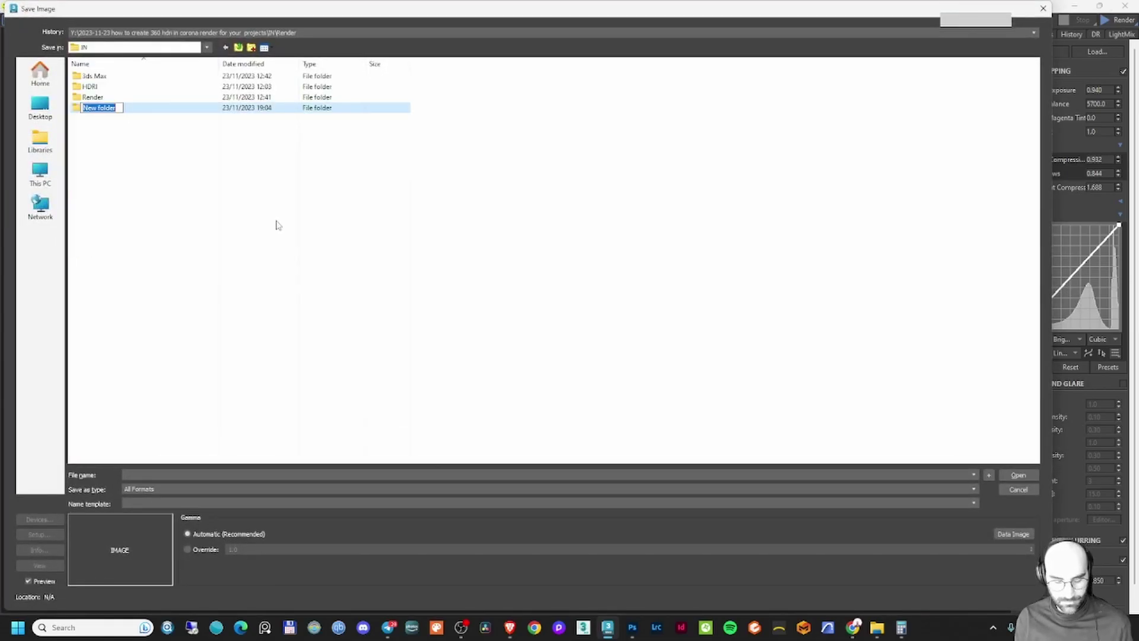
type("Ha")
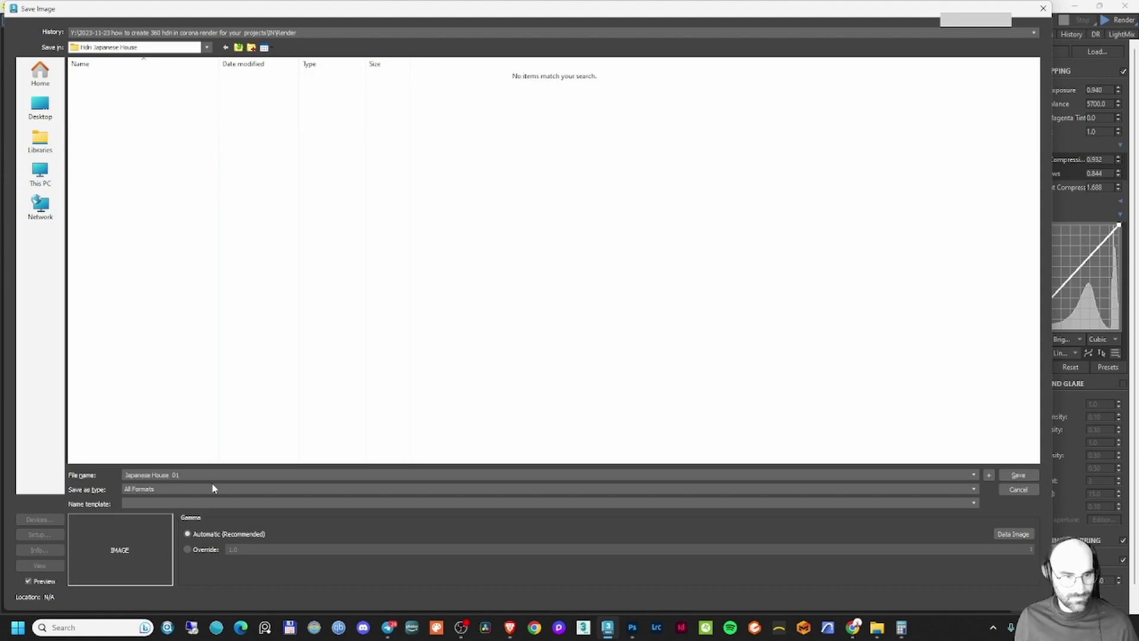
left_click(214, 488)
left_click(222, 542)
triple_click(150, 475)
left_click(1014, 475)
left_click(95, 109)
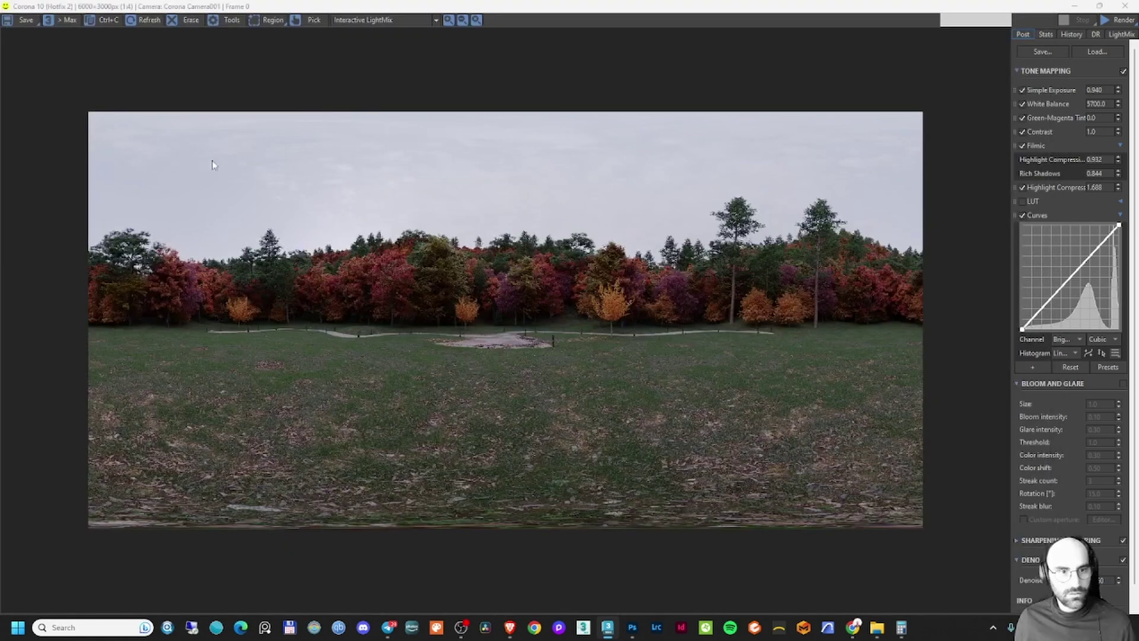
Enable the sunny Environment _1 lighting and increase highlight compression to tame the sun
left_click(1120, 35)
left_click(1021, 62)
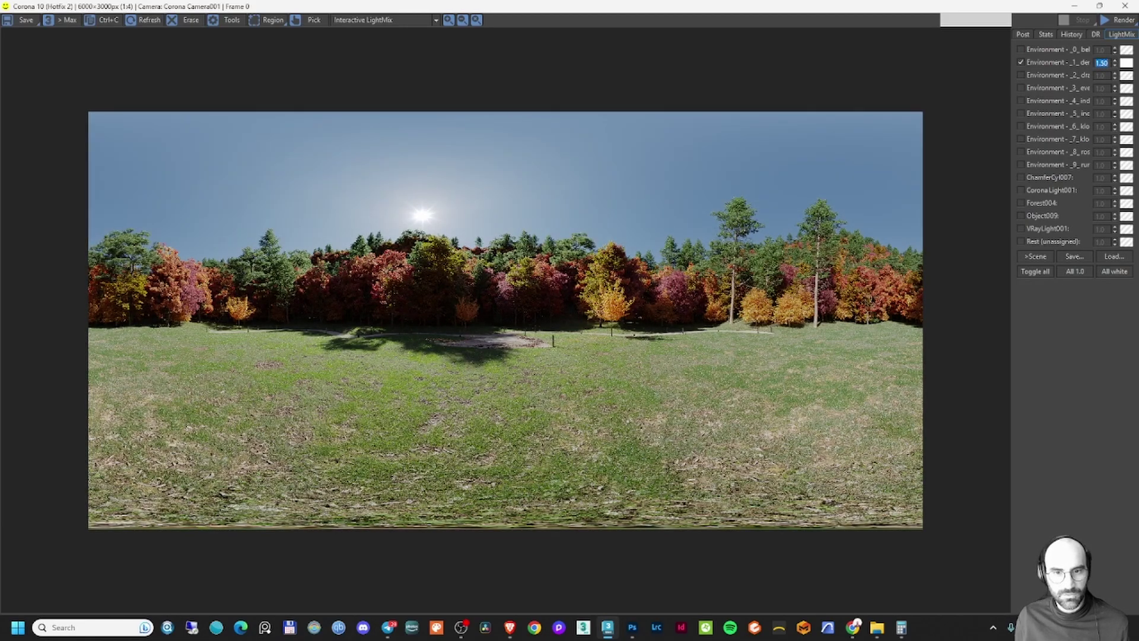
scroll(745, 300, "up", 1)
left_click(1023, 35)
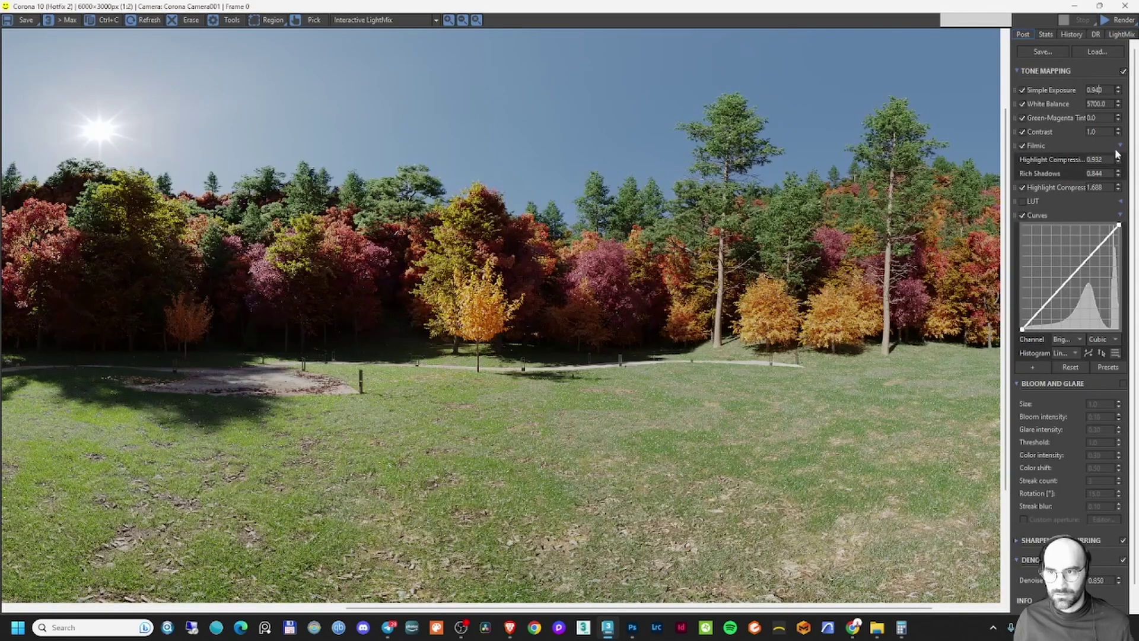
left_click_drag(1119, 188, 1119, 142)
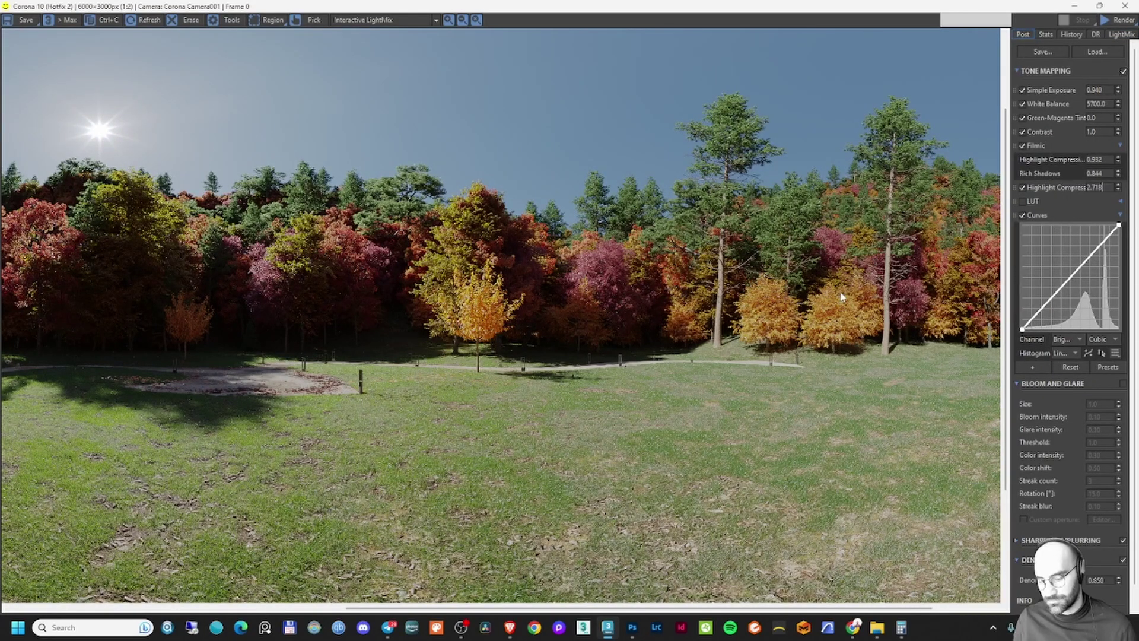
scroll(841, 296, "down", 1)
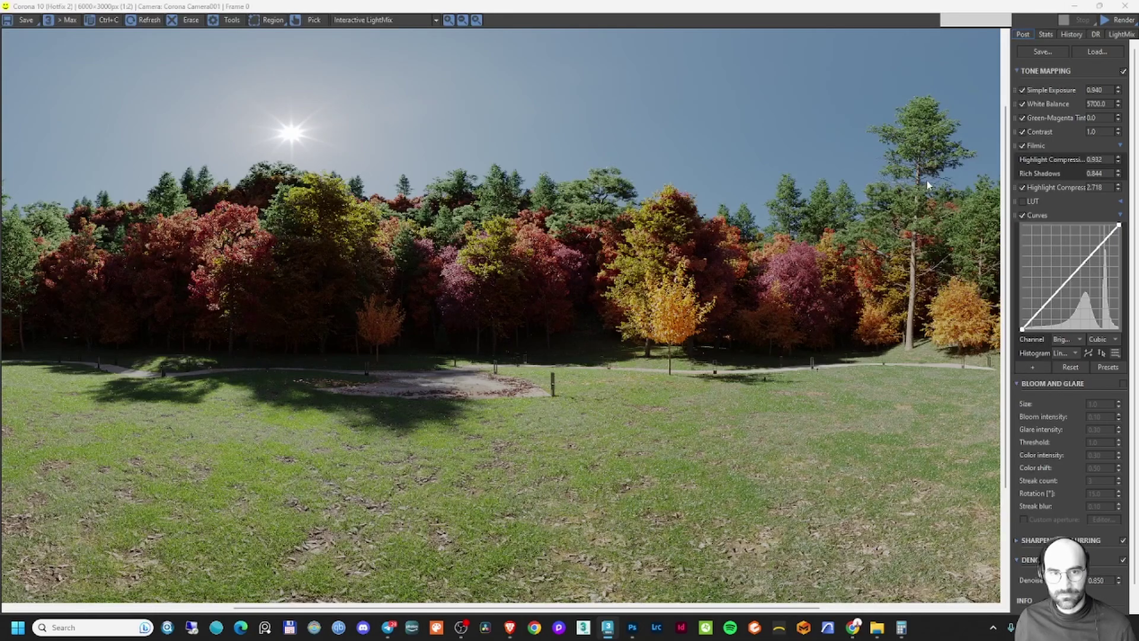
Swap Environment _1 for Environment _2 and raise its intensity to 4.013
left_click(1121, 35)
left_click(1022, 63)
left_click(1021, 75)
scroll(552, 299, "down", 1)
scroll(552, 300, "up", 1)
left_click_drag(1116, 76, 1119, 306)
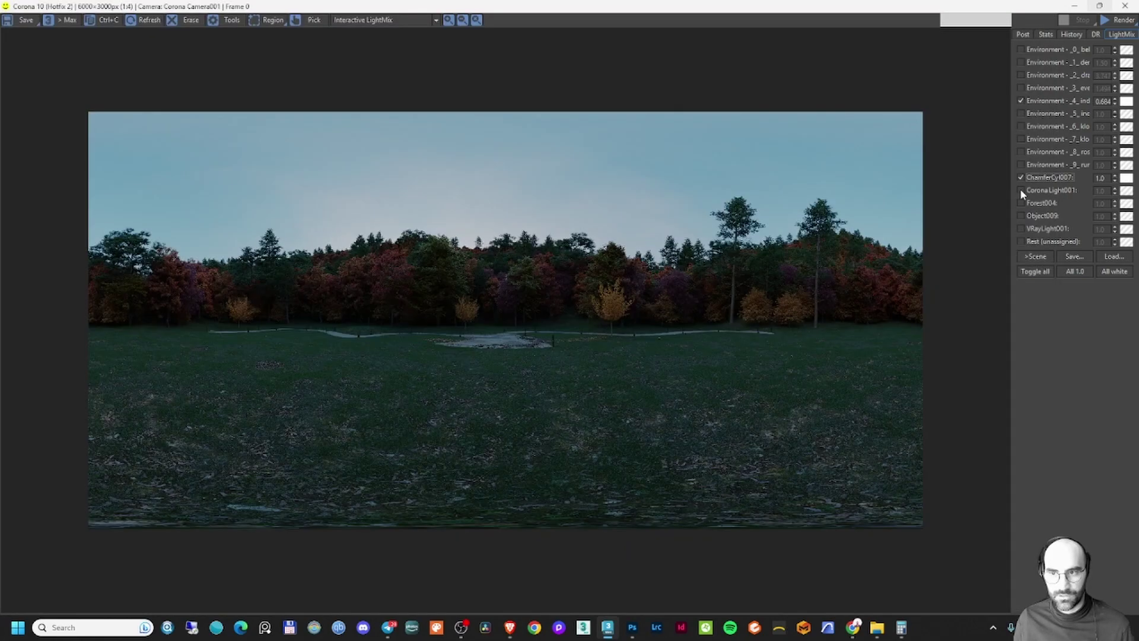
Turn on the Forest004, Object009, VRayLight001 and rest contributions; close the old Photoshop document unsaved
left_click(1021, 203)
left_click(1021, 216)
left_click(1021, 228)
left_click(1021, 242)
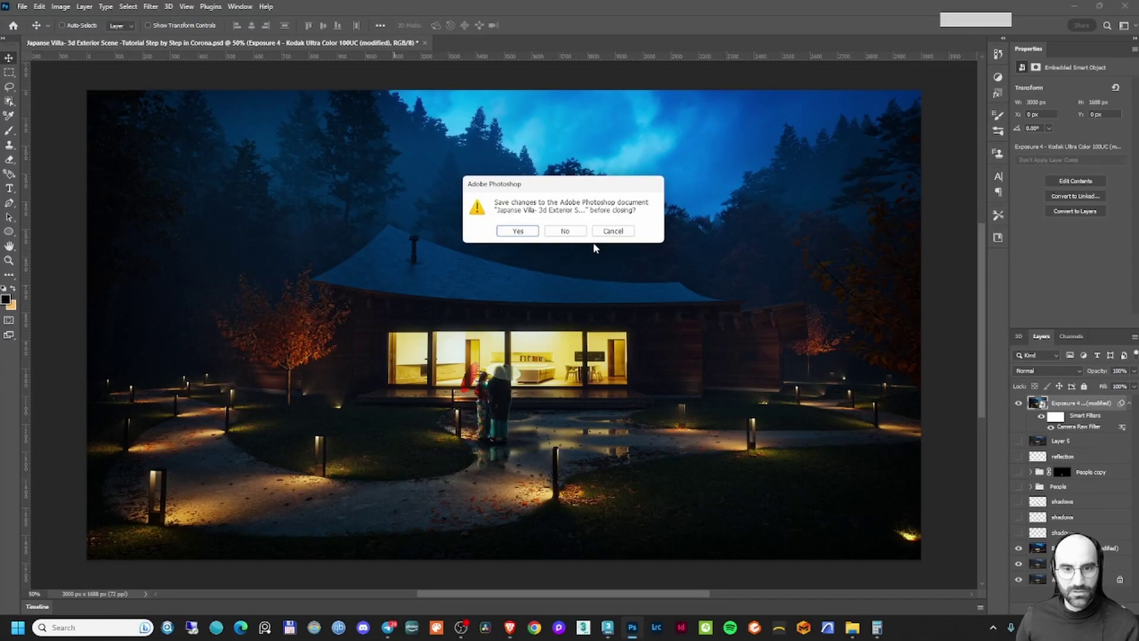
left_click(557, 232)
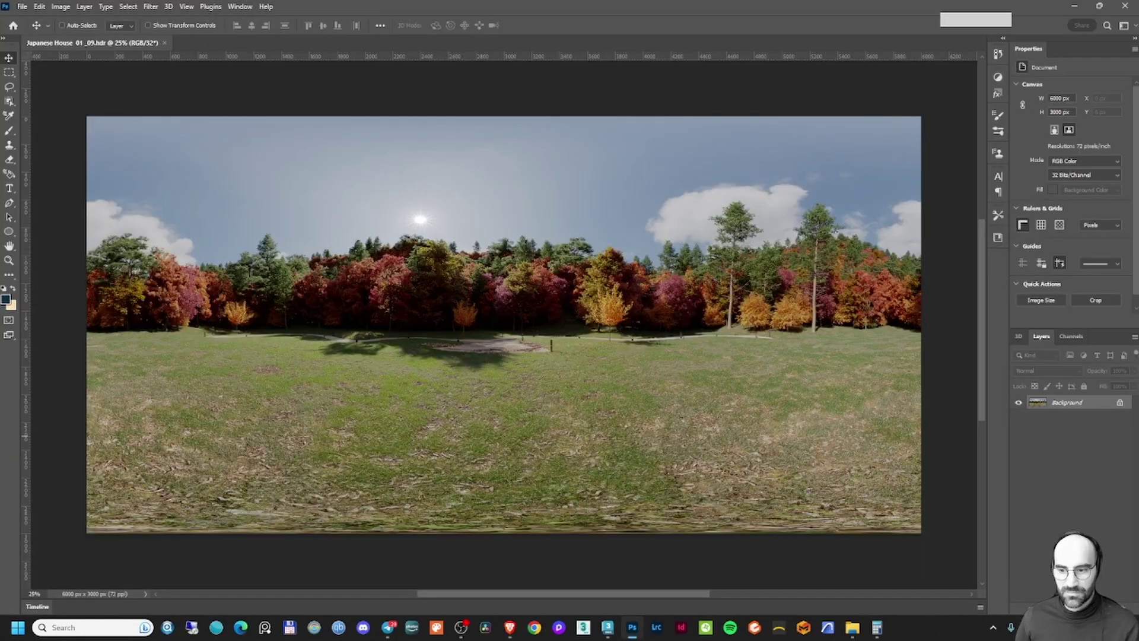
Check the HDR document's colour bit depth without changing anything
left_click(1086, 599)
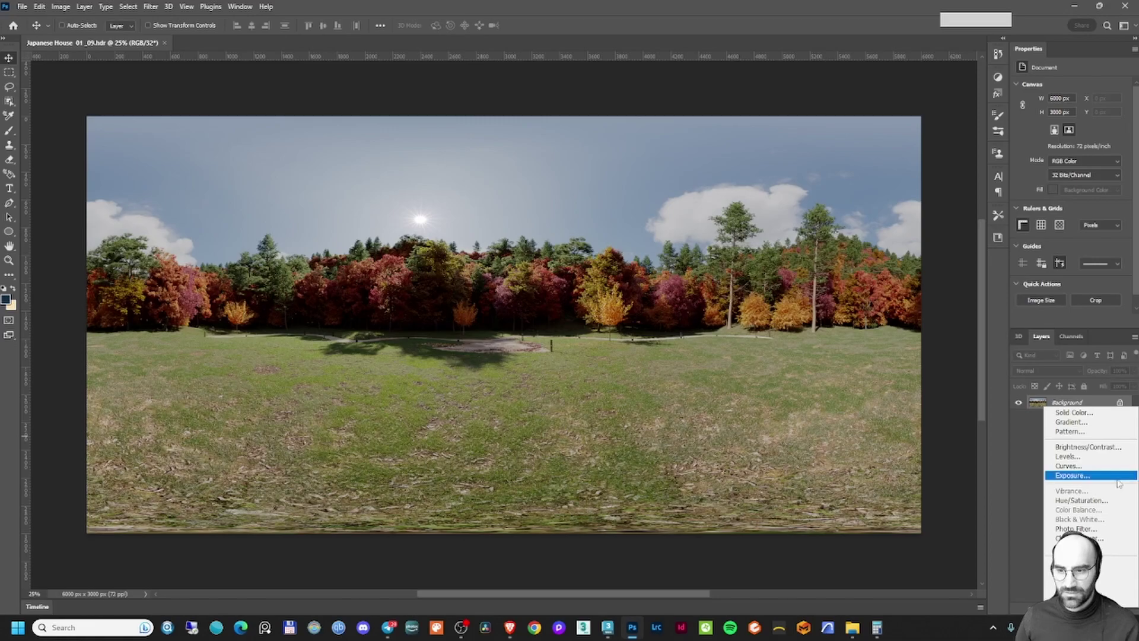
left_click(61, 7)
mouse_move(107, 21)
left_click(615, 308)
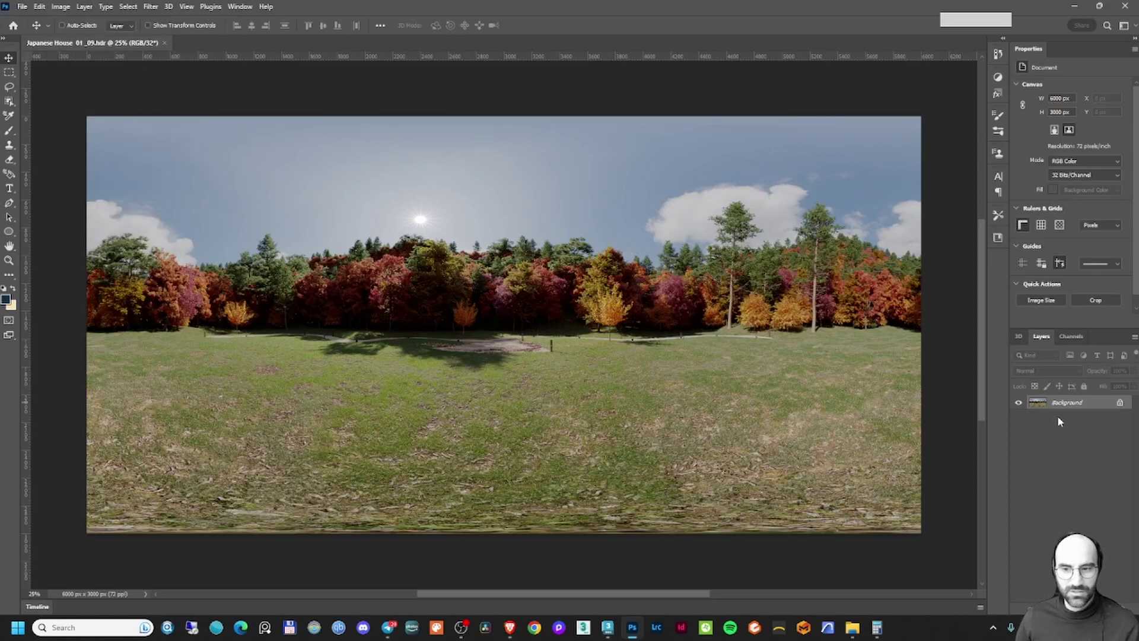
Add an Exposure adjustment layer and set its exposure to +1.29
left_click(1086, 599)
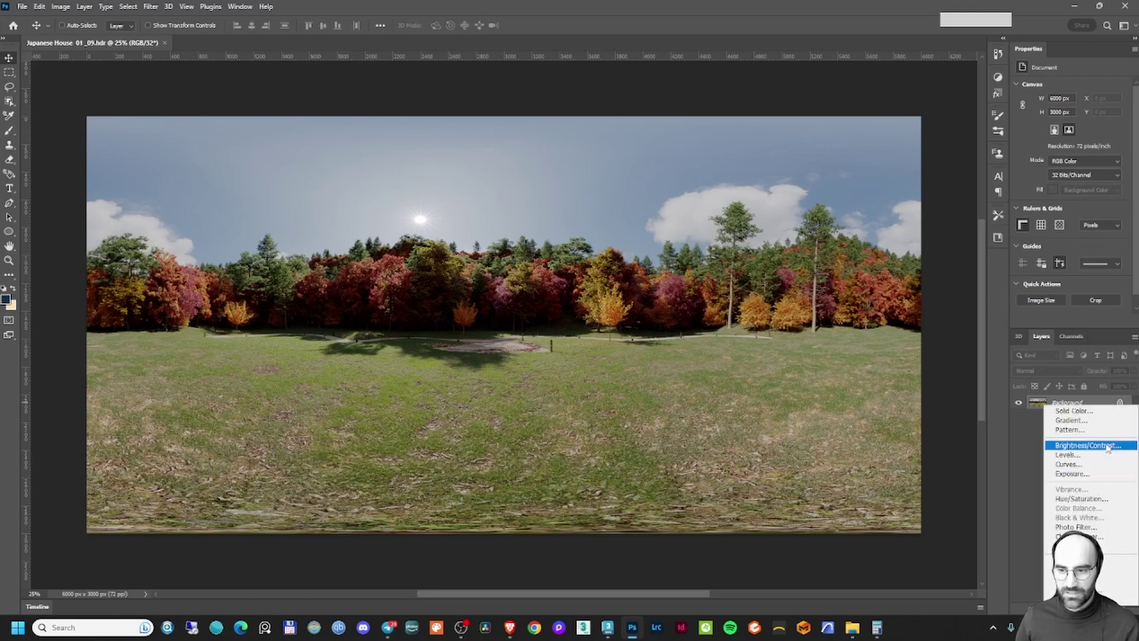
left_click(1072, 473)
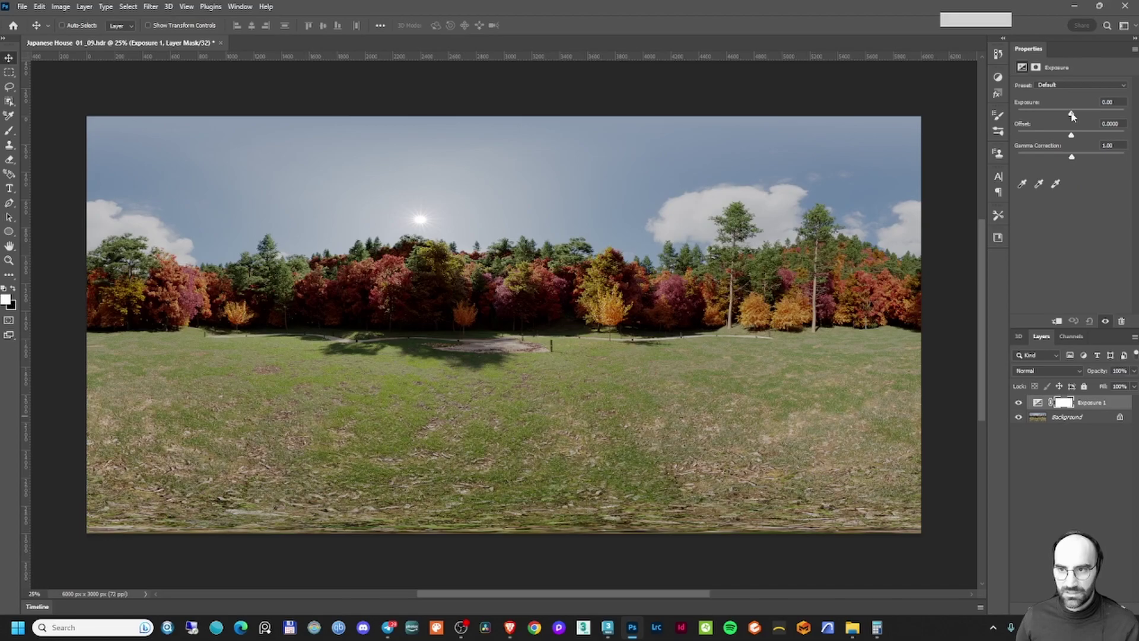
left_click_drag(1072, 115, 1034, 120)
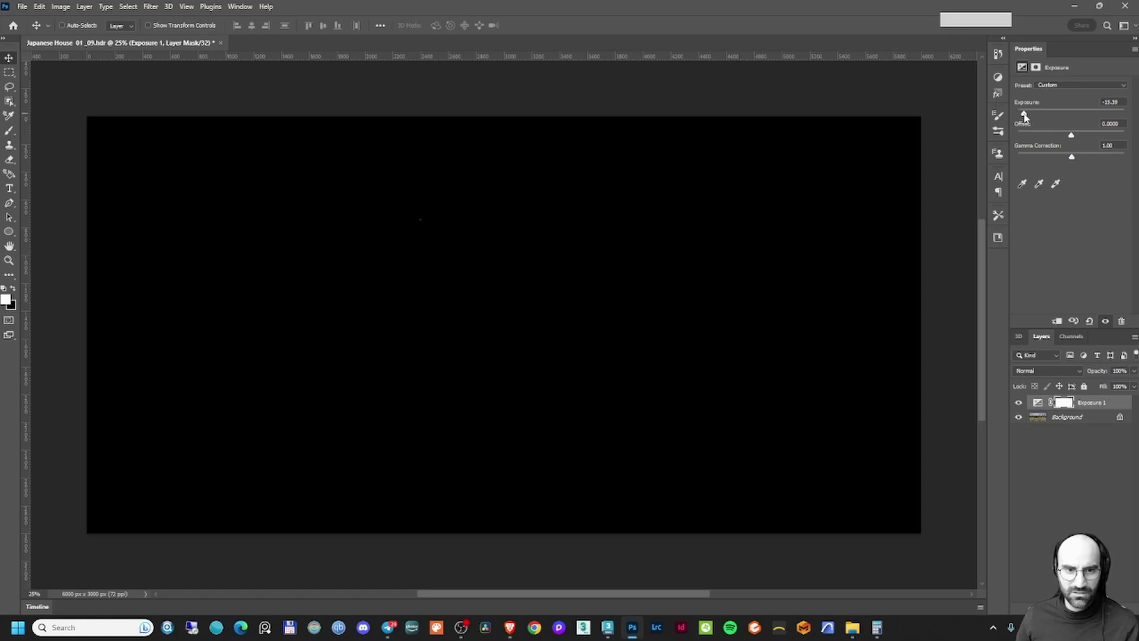
left_click_drag(1025, 116, 1078, 117)
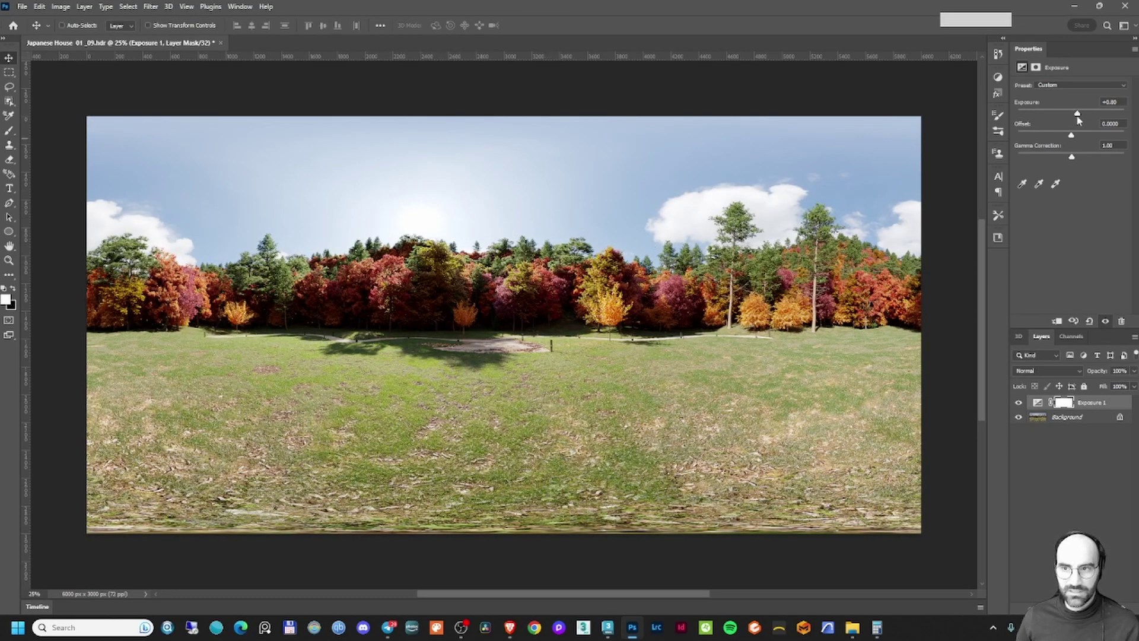
mouse_move(1077, 116)
left_mouse_down()
mouse_move(1042, 116)
mouse_move(1101, 114)
left_mouse_up()
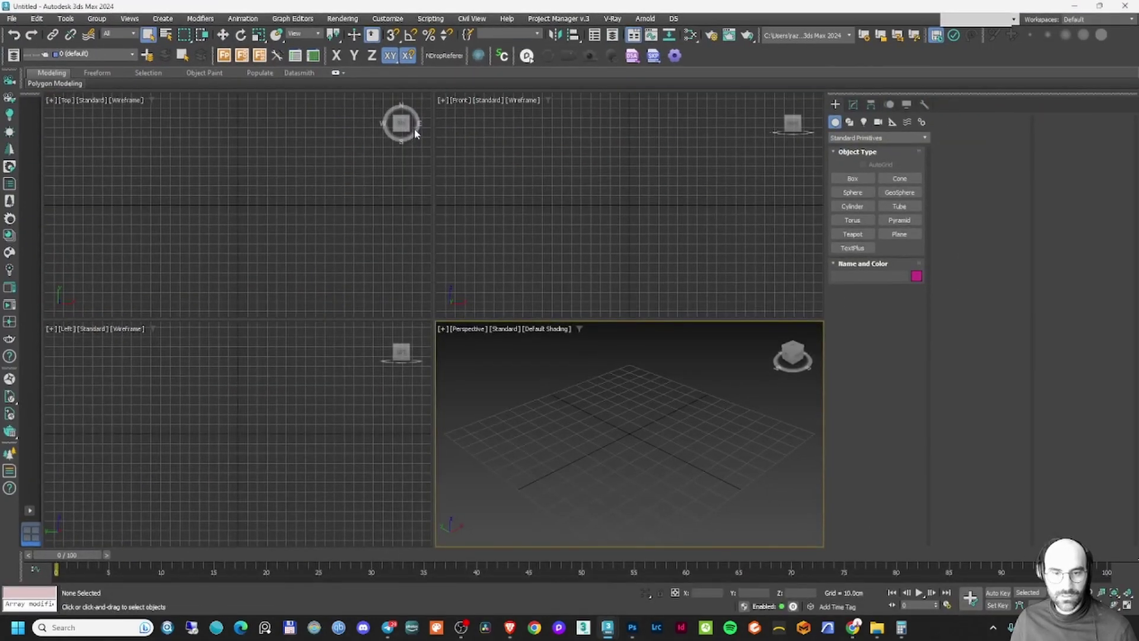
Draw a ground plane and assign it a CoronaShadowCatcherMtl
left_click(899, 234)
left_click_drag(616, 412, 658, 518)
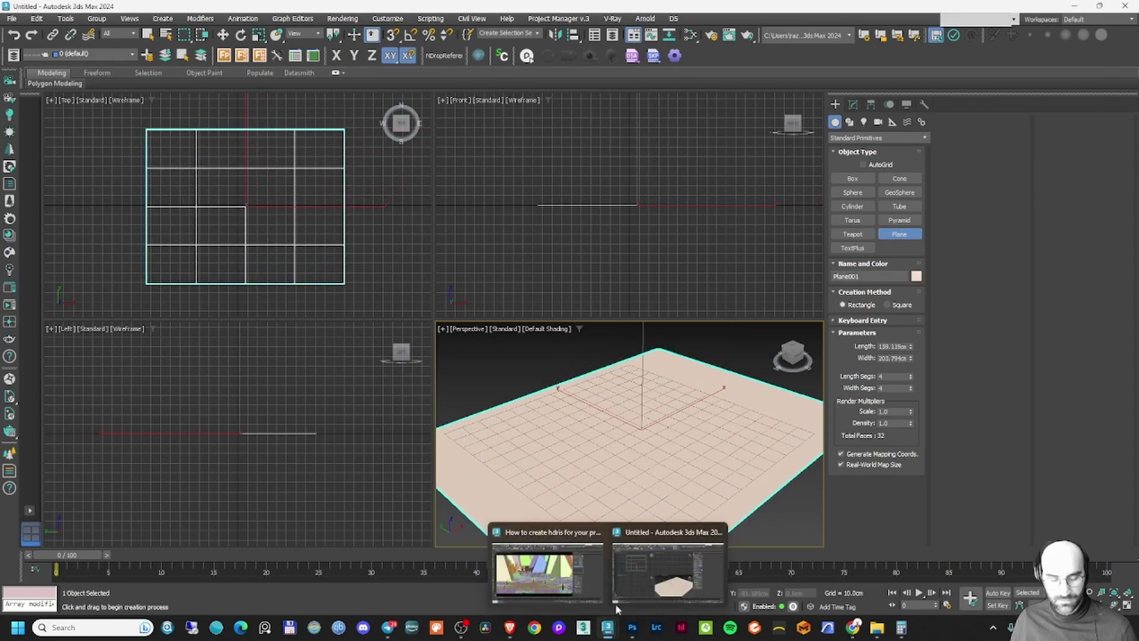
key("alt+w")
middle_click_drag(528, 356, 475, 378, "alt")
right_click(475, 378)
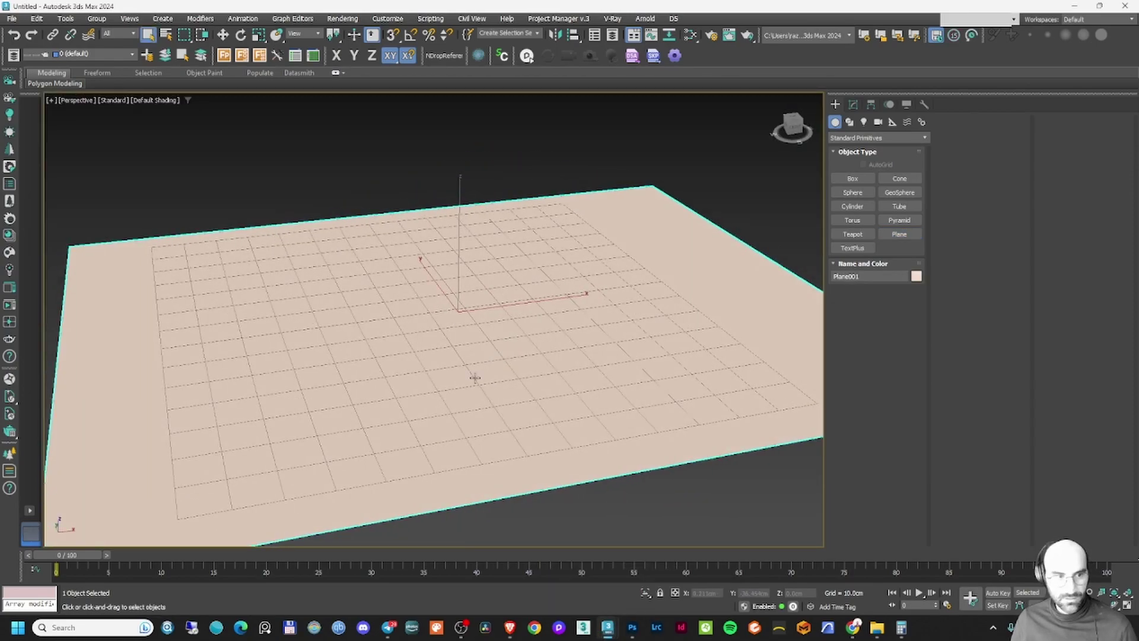
key("m")
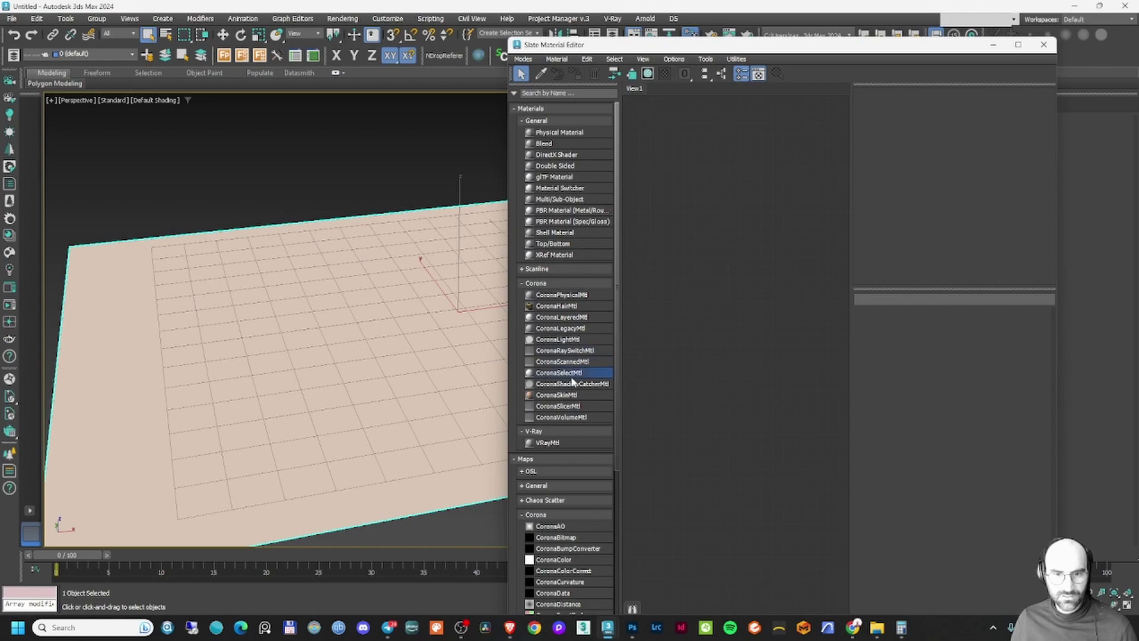
left_click_drag(580, 390, 768, 330)
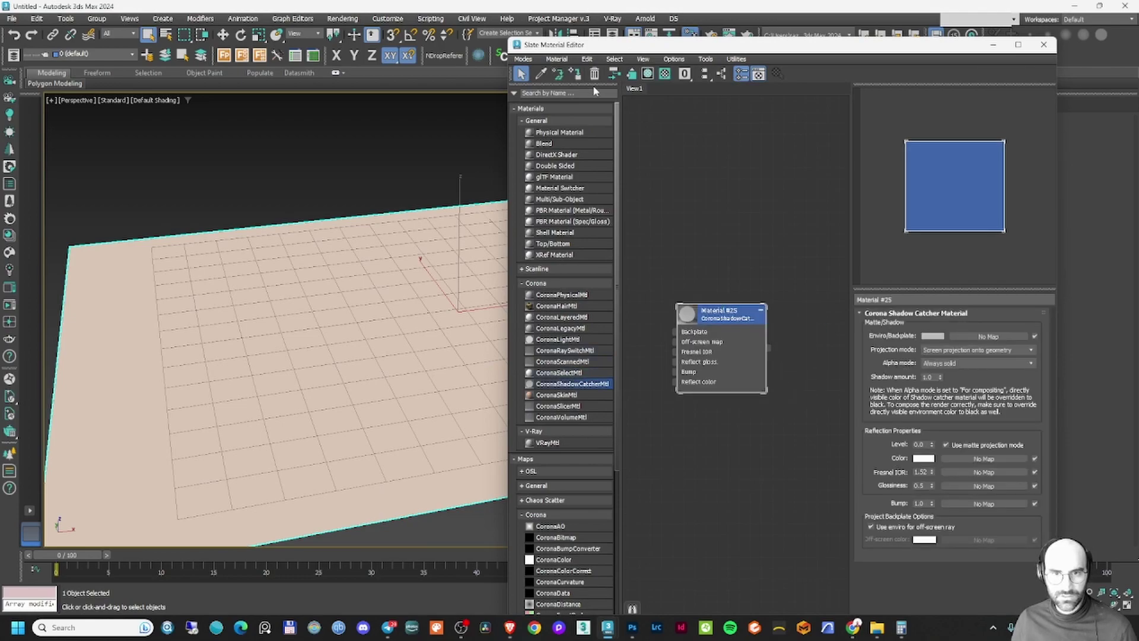
left_click(574, 75)
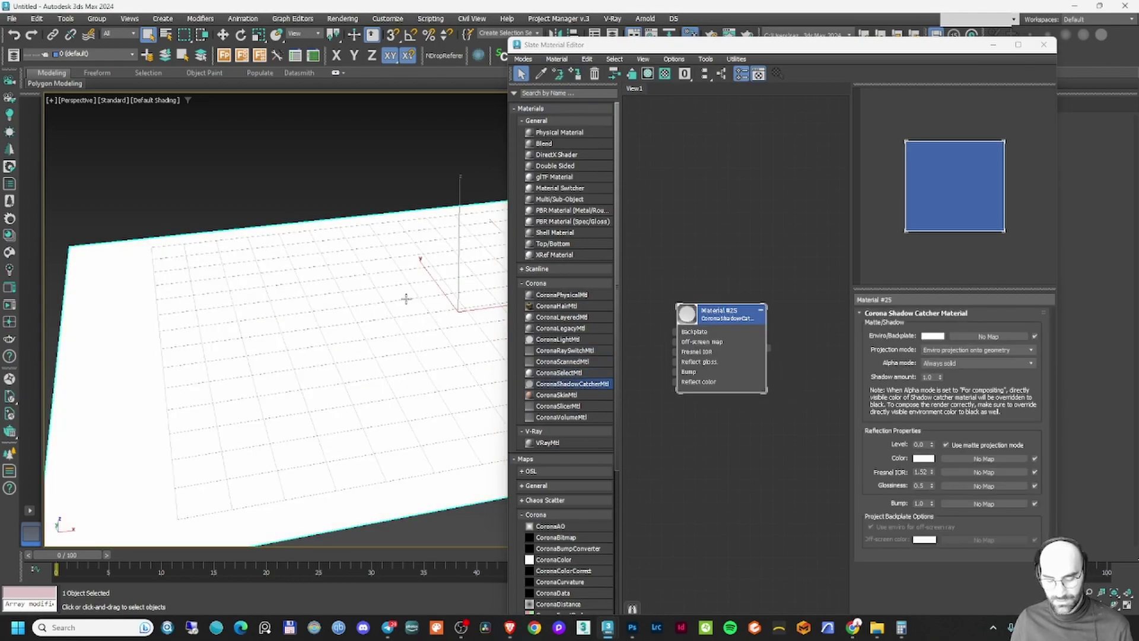
Set Corona denoising to NVIDIA GPU AI fast preview in the render settings
key("F10")
left_click(361, 229)
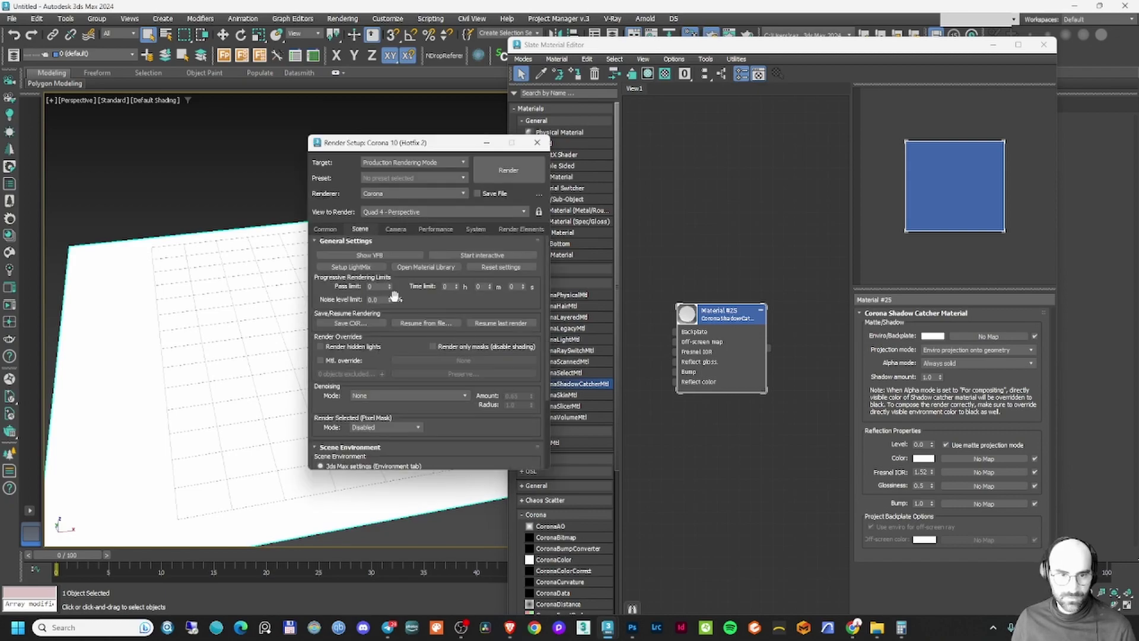
left_click_drag(391, 350, 399, 218)
left_click(404, 293)
left_click(395, 315)
Switch the scene environment to Multiple maps (LightMix) and batch-load the ten Japanese House HDRs
left_click(321, 391)
left_click(465, 392)
left_click(467, 399)
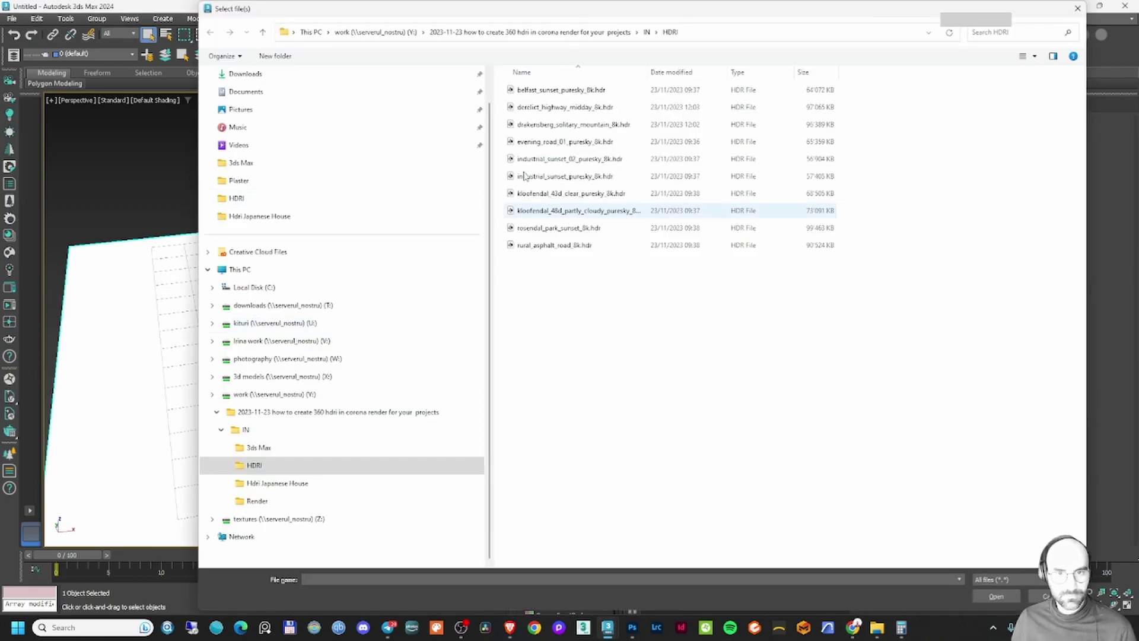
left_click(646, 32)
double_click(563, 124)
left_click_drag(552, 304, 528, 89)
left_click(991, 598)
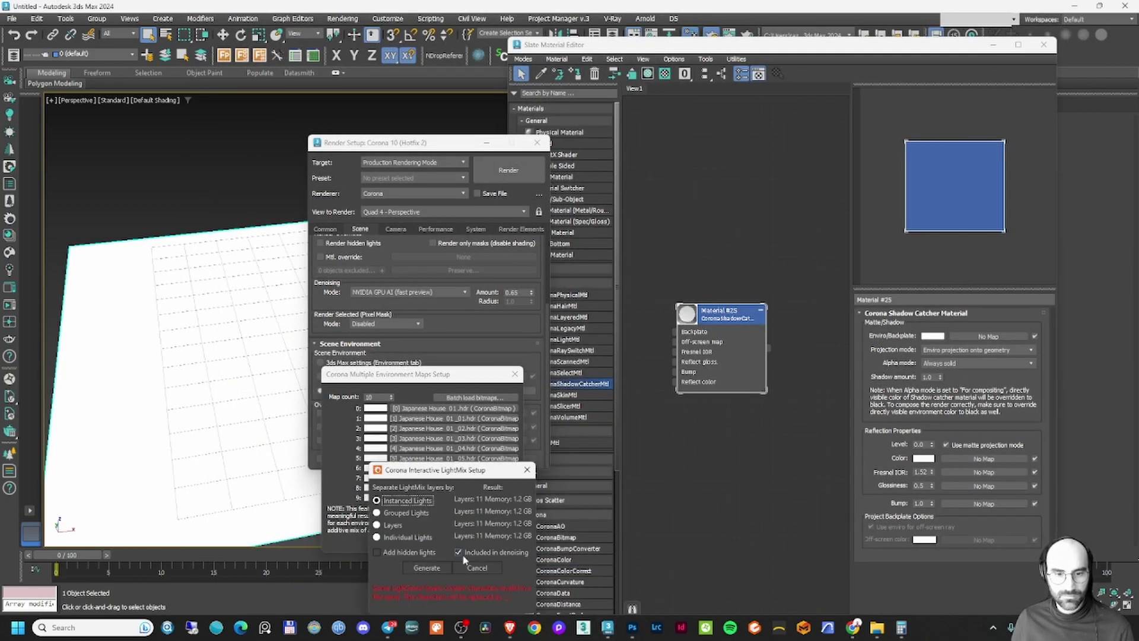
left_click(491, 541)
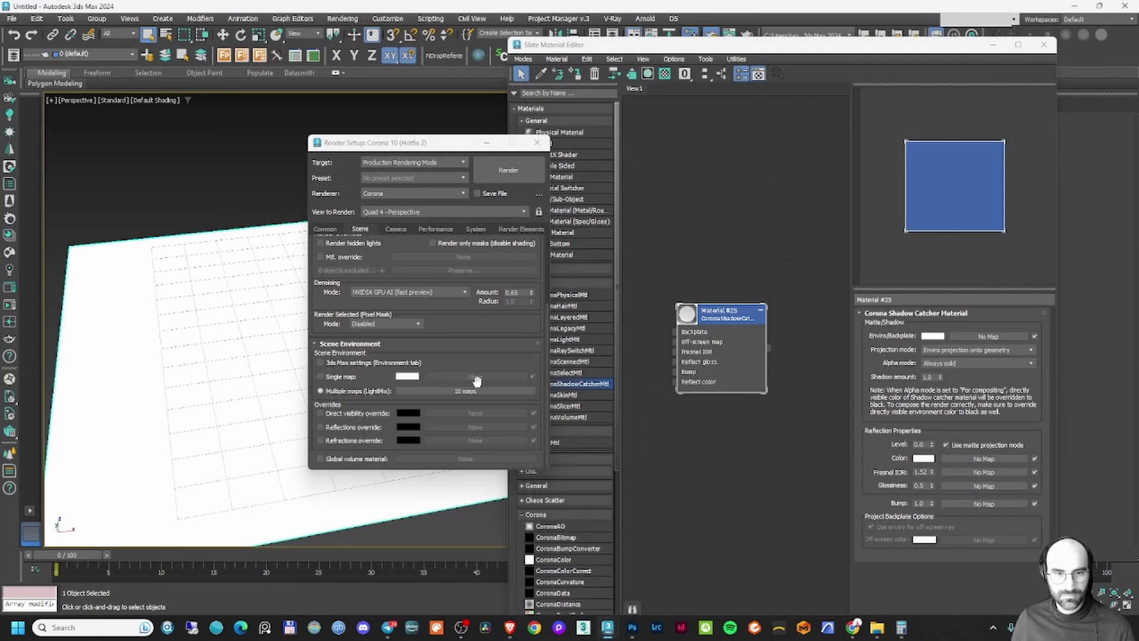
Create a sphere starting from the plane's centre
left_click(992, 46)
left_click(853, 192)
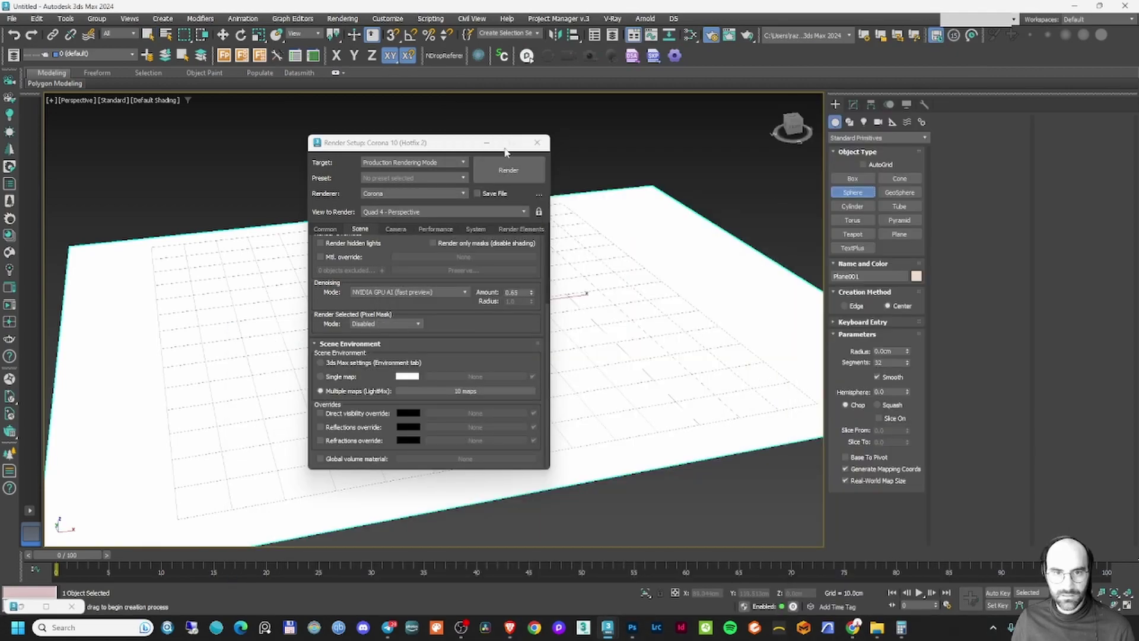
left_click(487, 143)
left_click_drag(455, 309, 469, 279)
Rest the sphere on the plane with Base To Pivot and set 79 segments
left_click(859, 456)
left_click(854, 104)
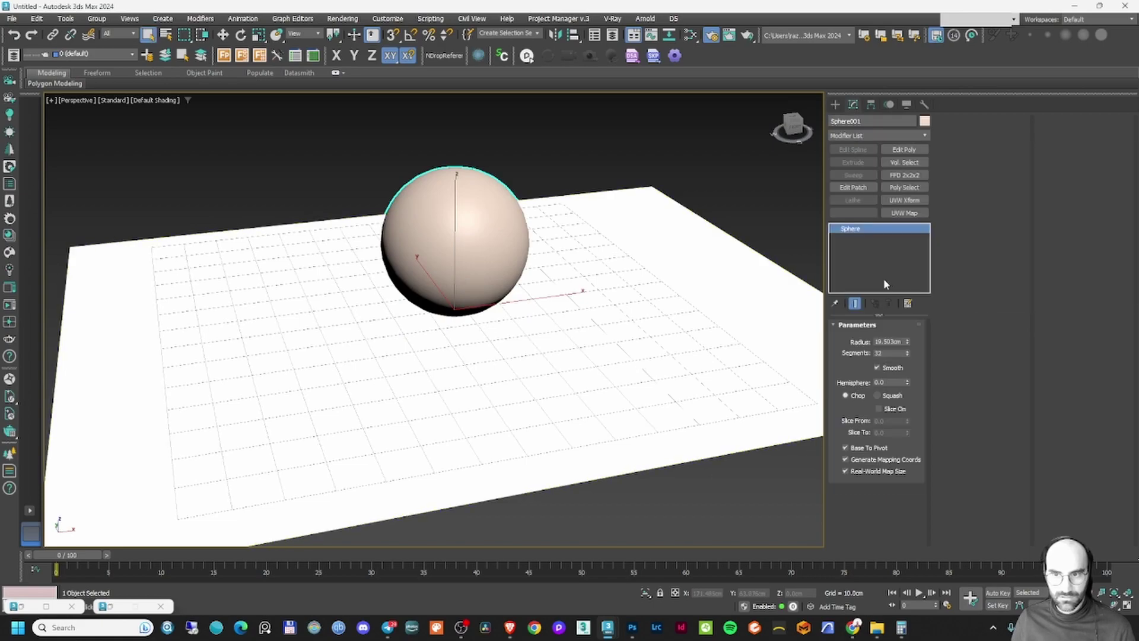
left_click_drag(907, 352, 907, 325)
right_click(523, 162)
left_click(530, 177)
scroll(484, 214, "up", 2)
middle_click_drag(484, 214, 474, 273)
middle_click_drag(477, 302, 476, 280, "alt")
Assign the sphere a CoronaPhysicalMtl set to Metal, base colour 0.882, roughness 0.1
key("m")
left_click_drag(570, 295, 733, 210)
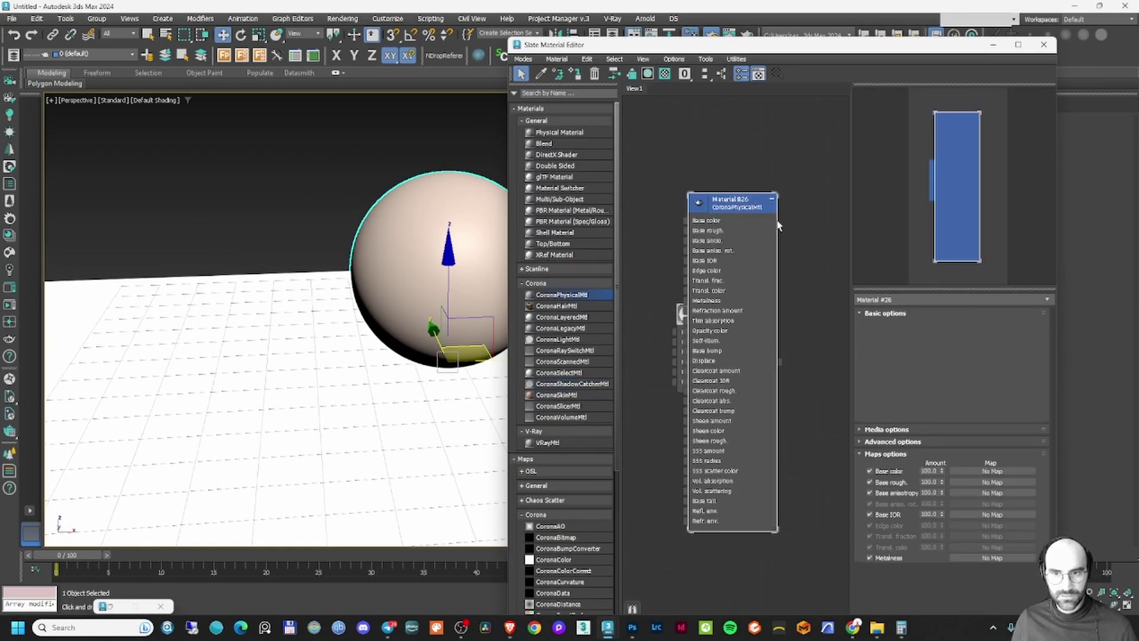
middle_click_drag(798, 223, 711, 225)
left_click_drag(652, 203, 982, 188)
left_click(934, 342)
left_click(933, 352)
double_click(755, 210)
left_click(999, 368)
left_click_drag(940, 257, 939, 291)
left_click(1065, 314)
left_click_drag(932, 381, 933, 418)
left_click(575, 74)
left_click(993, 45)
Start a render of the sphere in the Corona Frame Buffer
middle_click_drag(438, 325, 395, 357)
left_click(9, 288)
left_click(766, 127)
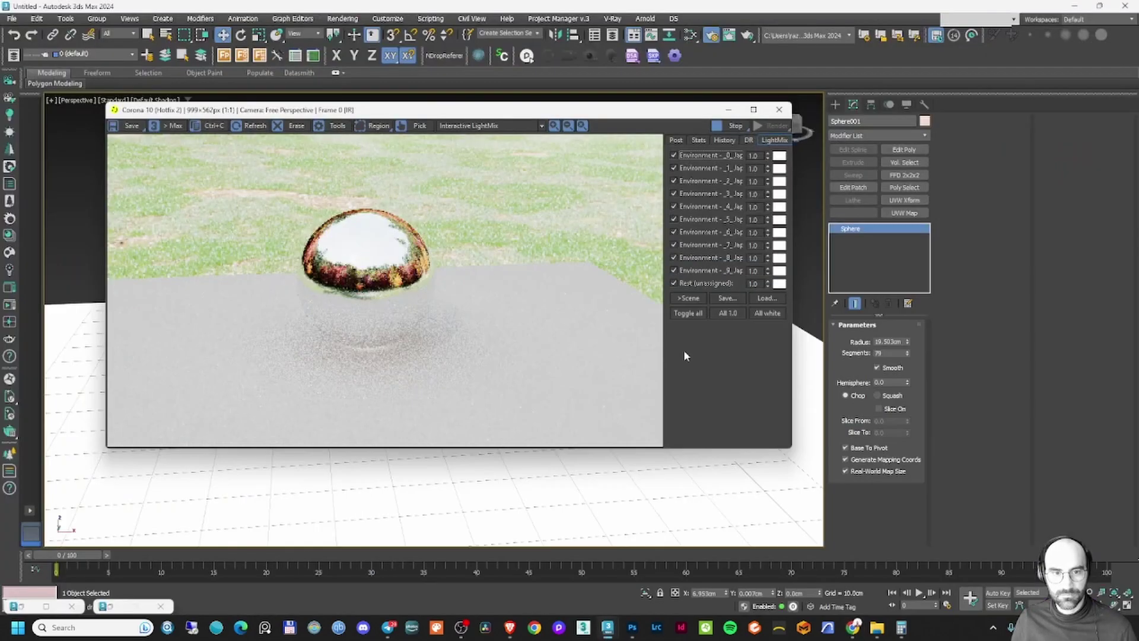
Maximize the frame buffer and switch off the second through tenth environment maps
double_click(536, 110)
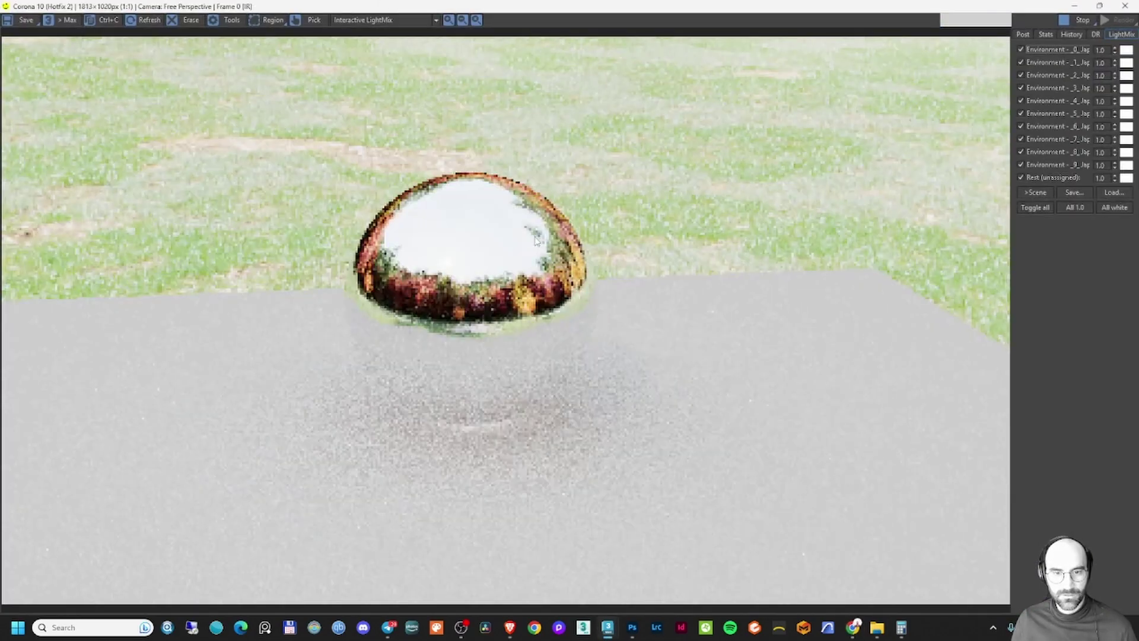
left_click(1022, 62)
left_click(1021, 75)
left_click(1021, 88)
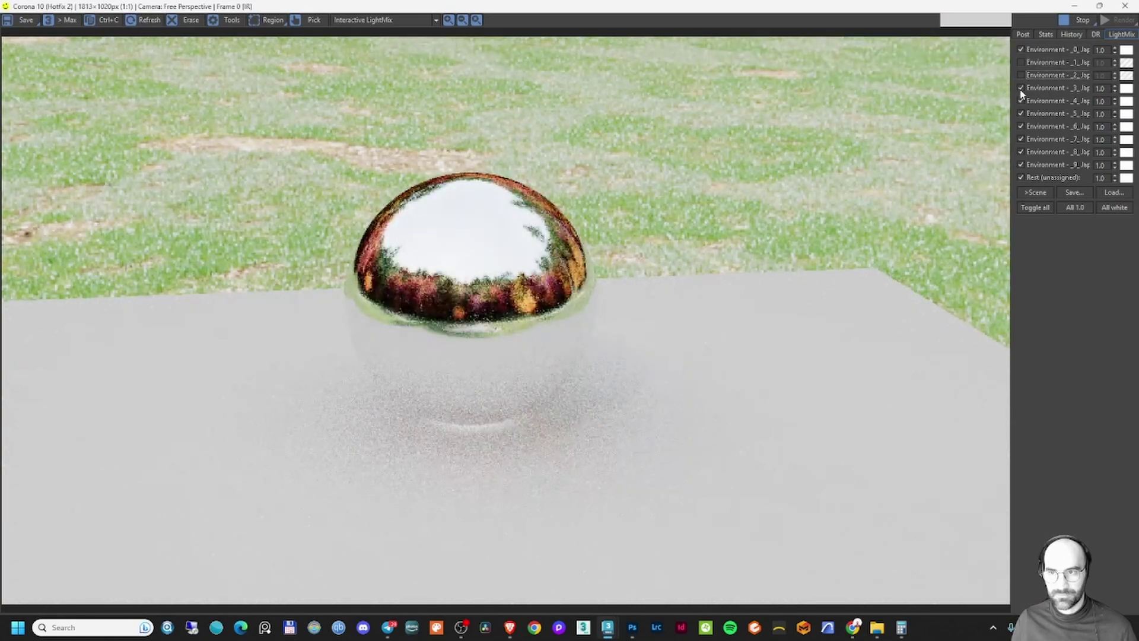
left_click(1021, 101)
left_click(1021, 114)
left_click(1021, 126)
left_click(1021, 139)
left_click(1021, 152)
left_click(1022, 165)
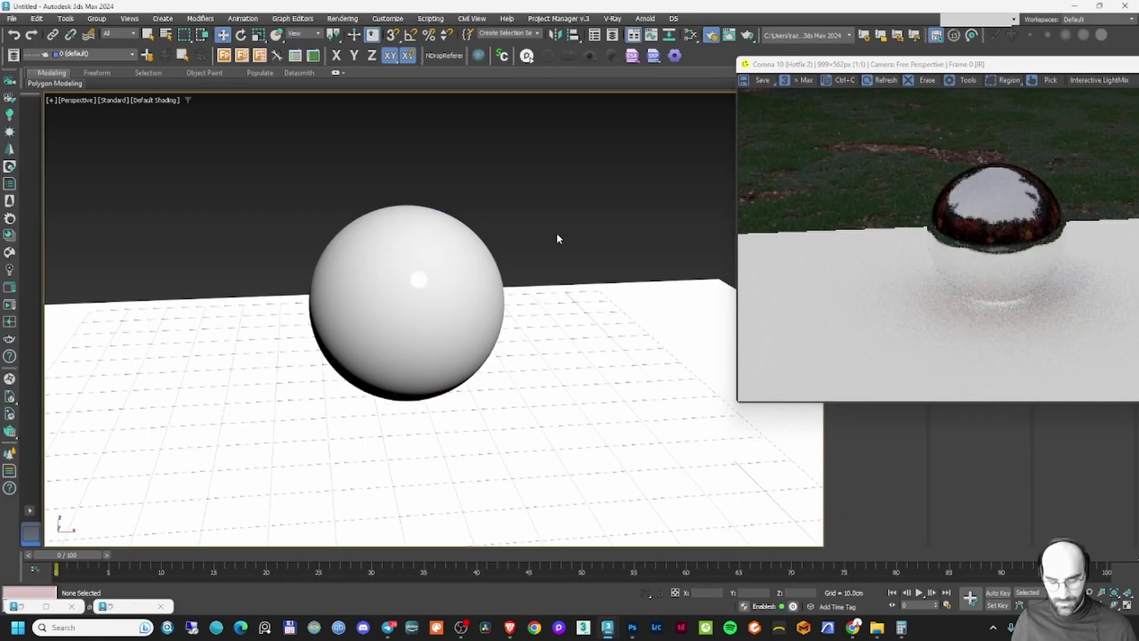
key("m")
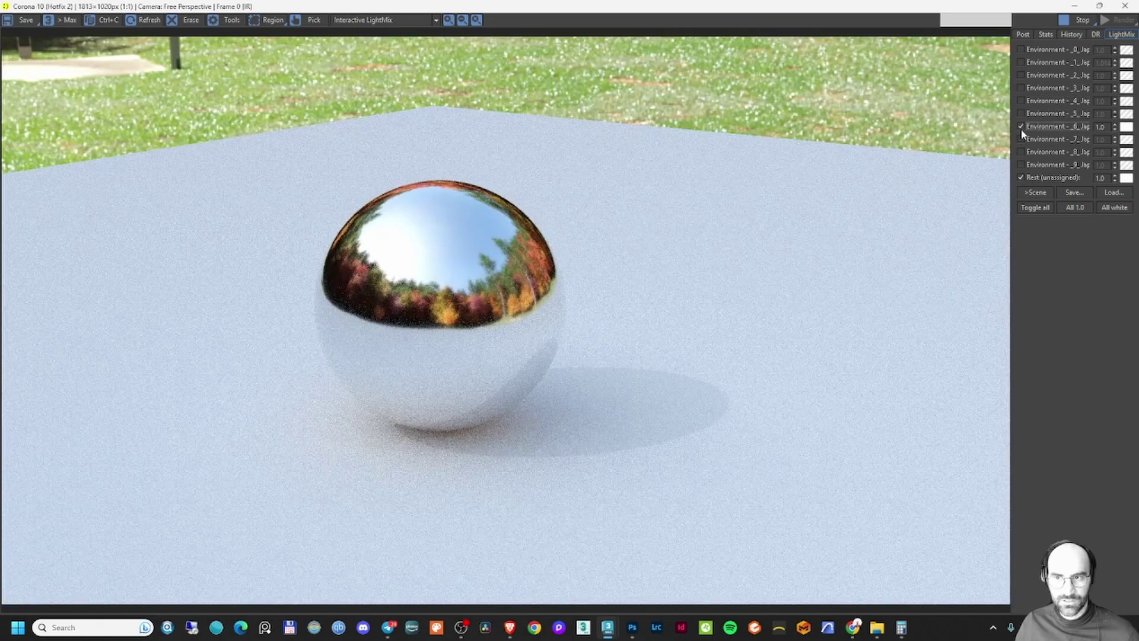
Solo the environment maps one at a time, ending with only the last one enabled
left_click(1021, 127)
left_click(1021, 139)
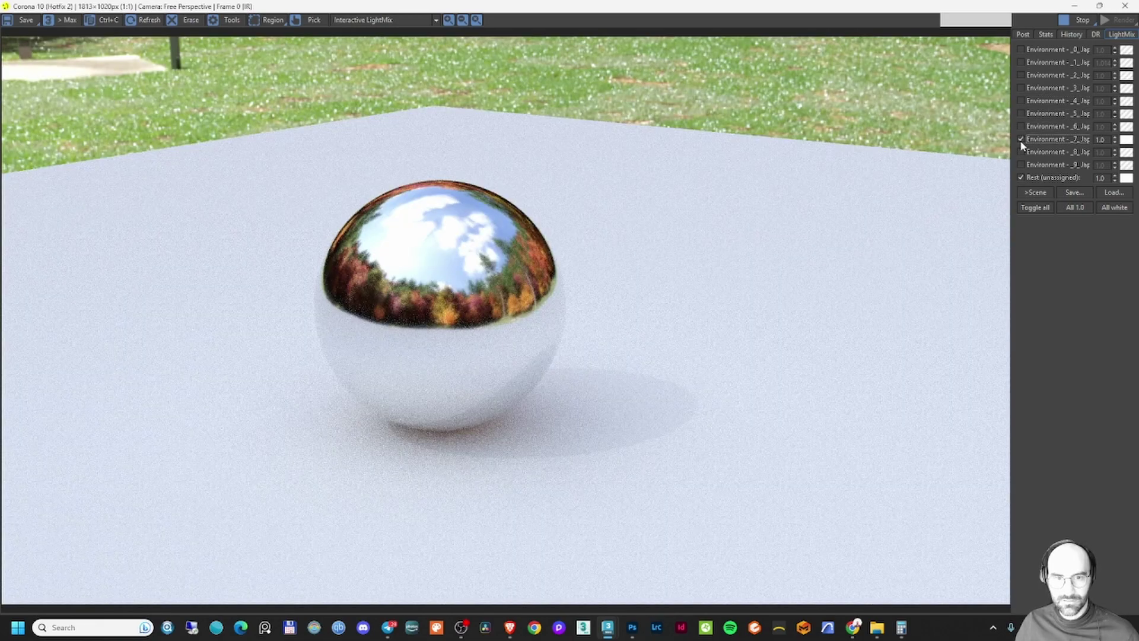
left_click(1021, 140)
left_click(1022, 152)
left_click(1021, 152)
left_click(1021, 165)
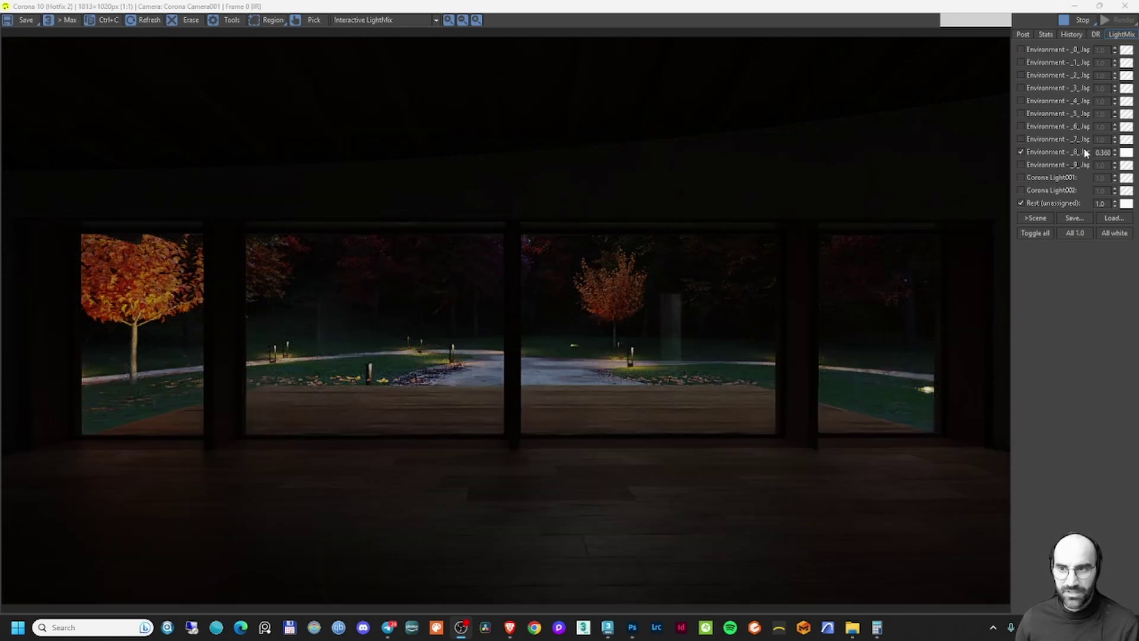
Turn off the ninth environment layer, then preview the interior lit by Environment_0 and Environment_1
left_click(1020, 150)
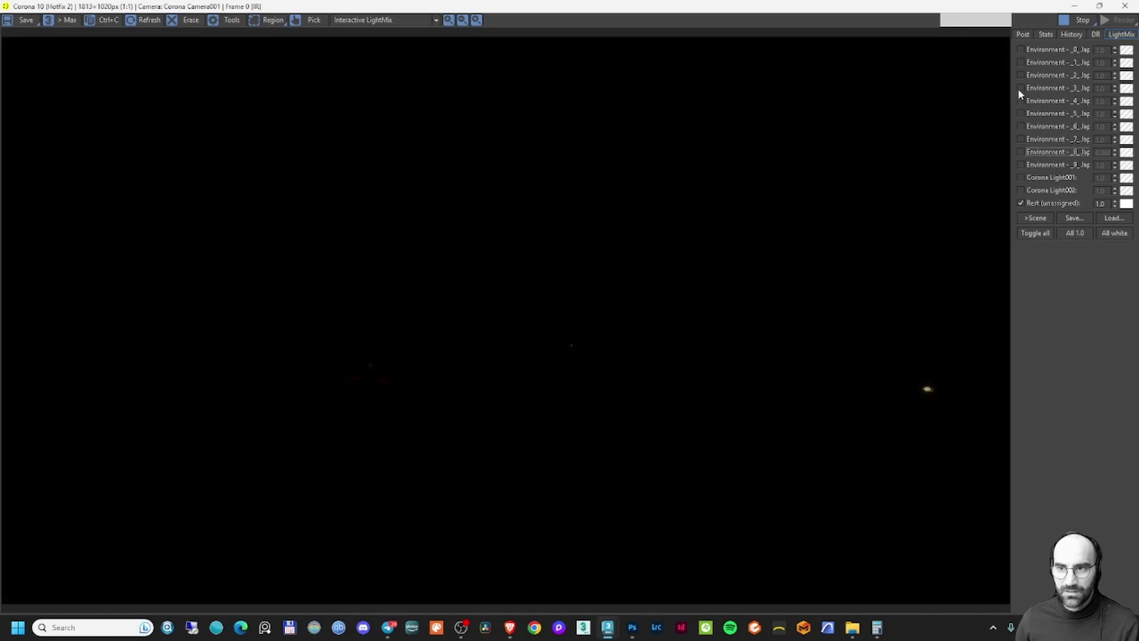
left_click(1020, 50)
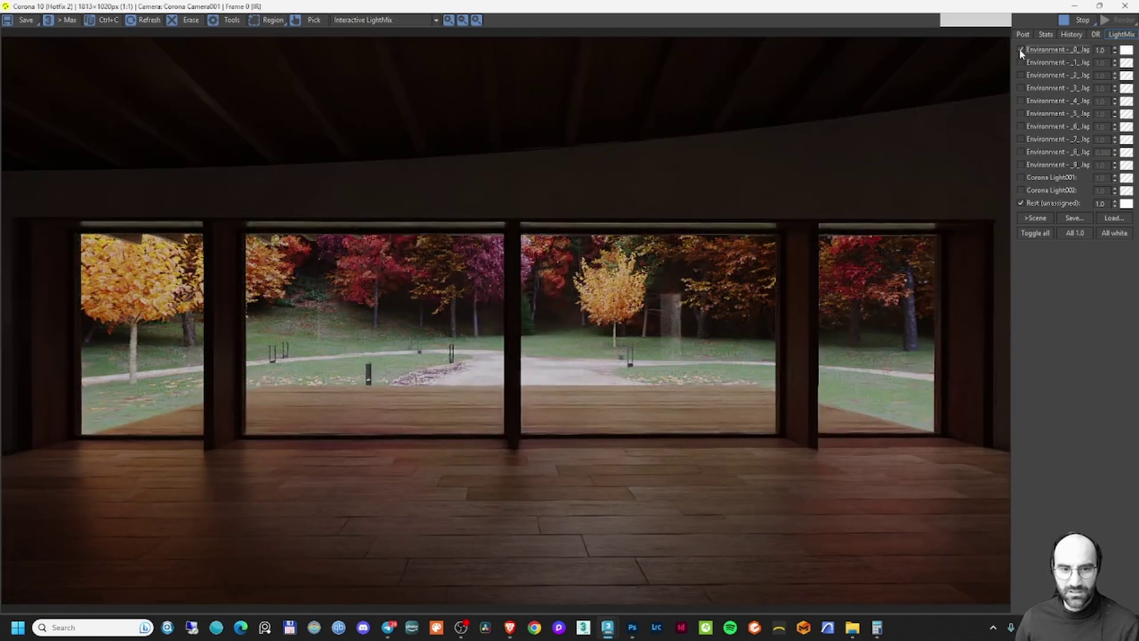
left_click(1020, 50)
left_click(1021, 62)
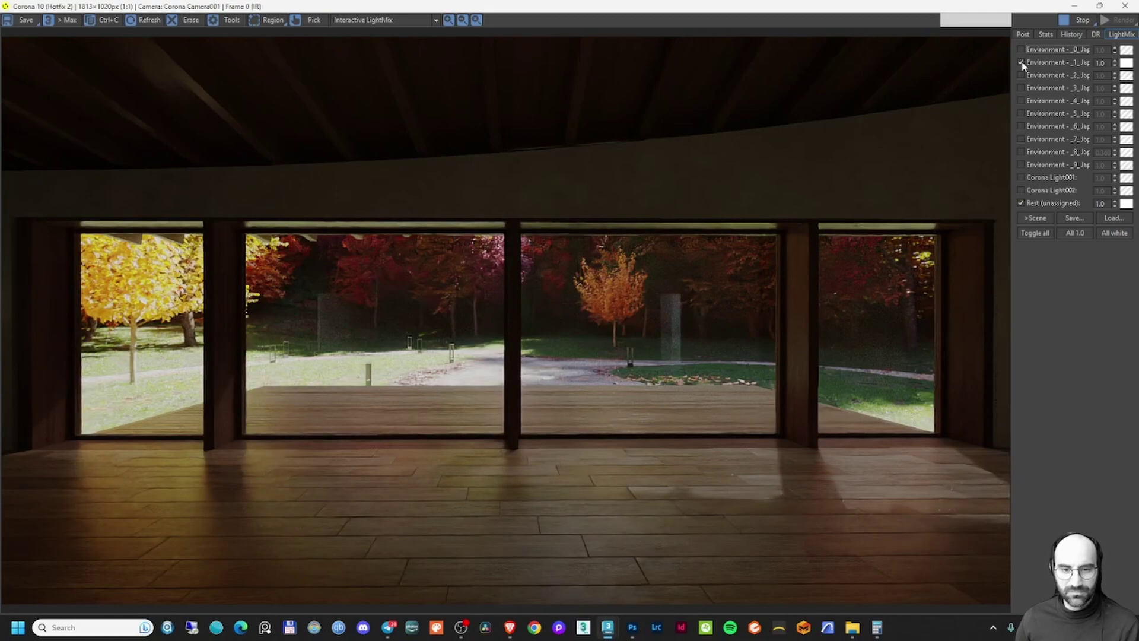
left_click(1020, 62)
left_click(1021, 75)
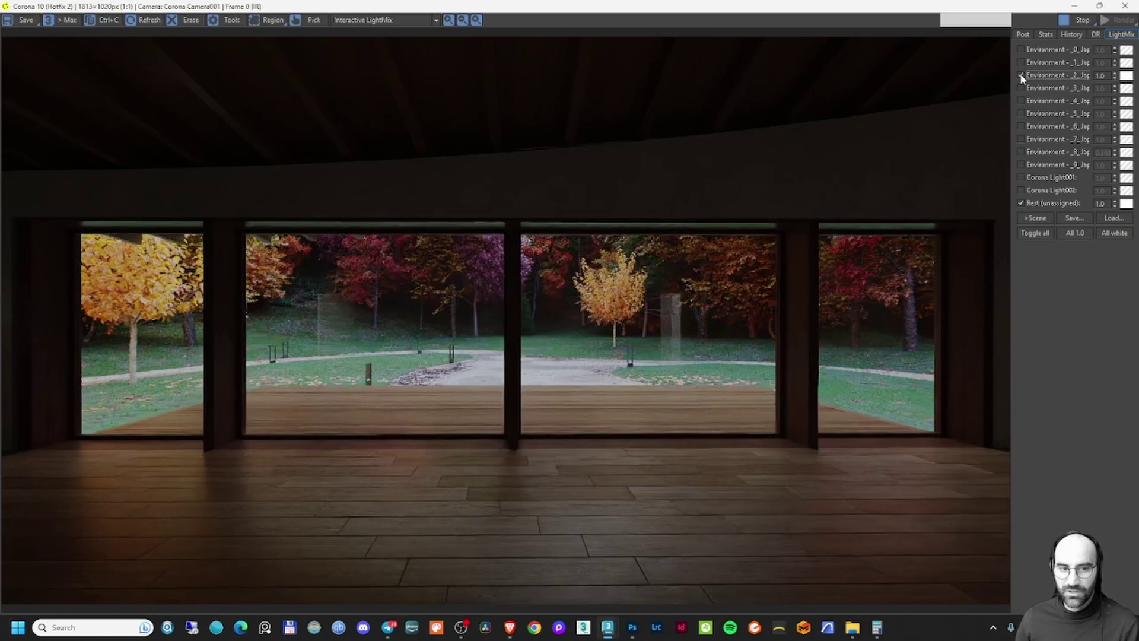
Preview the interior lit by Environment_2 and Environment_3 in turn
left_click(1021, 88)
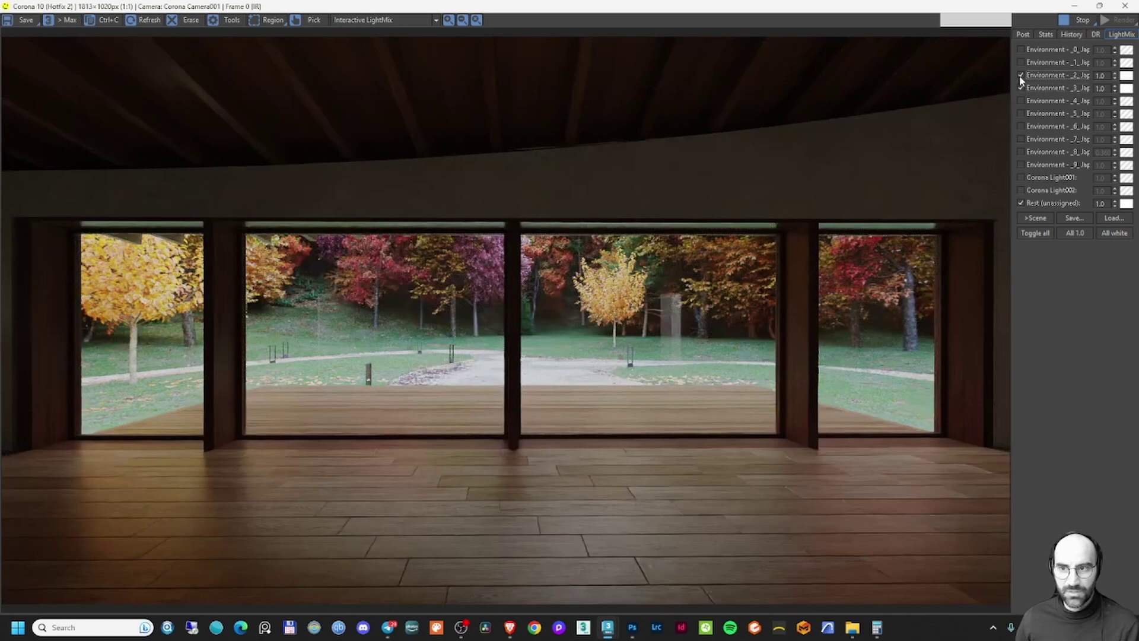
left_click(1021, 75)
left_click(1020, 88)
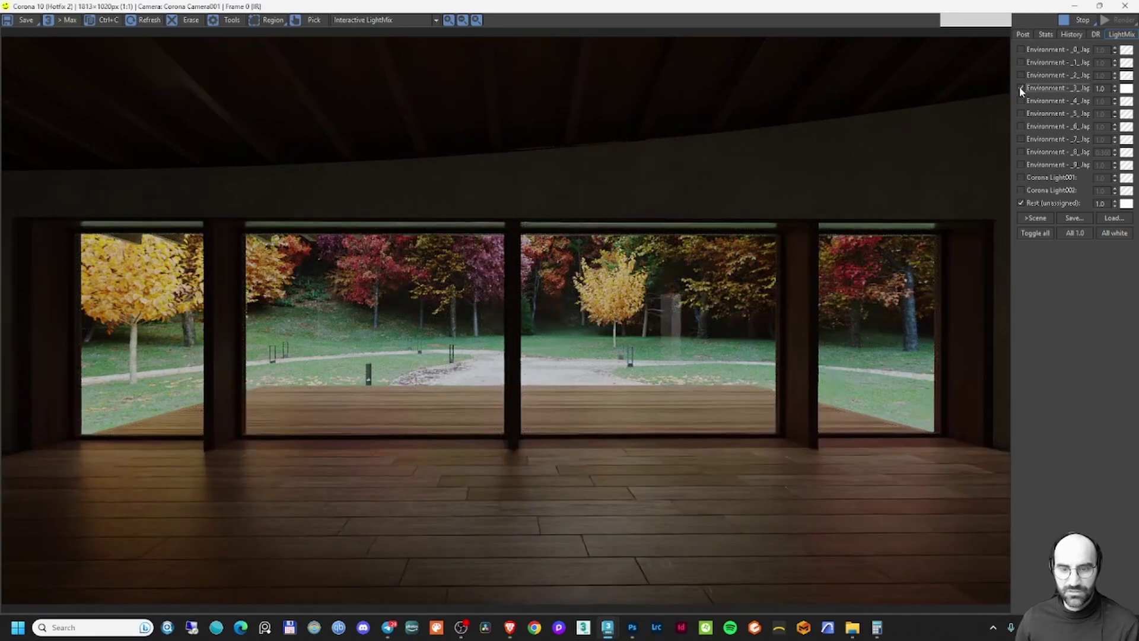
scroll(628, 306, "up", 2)
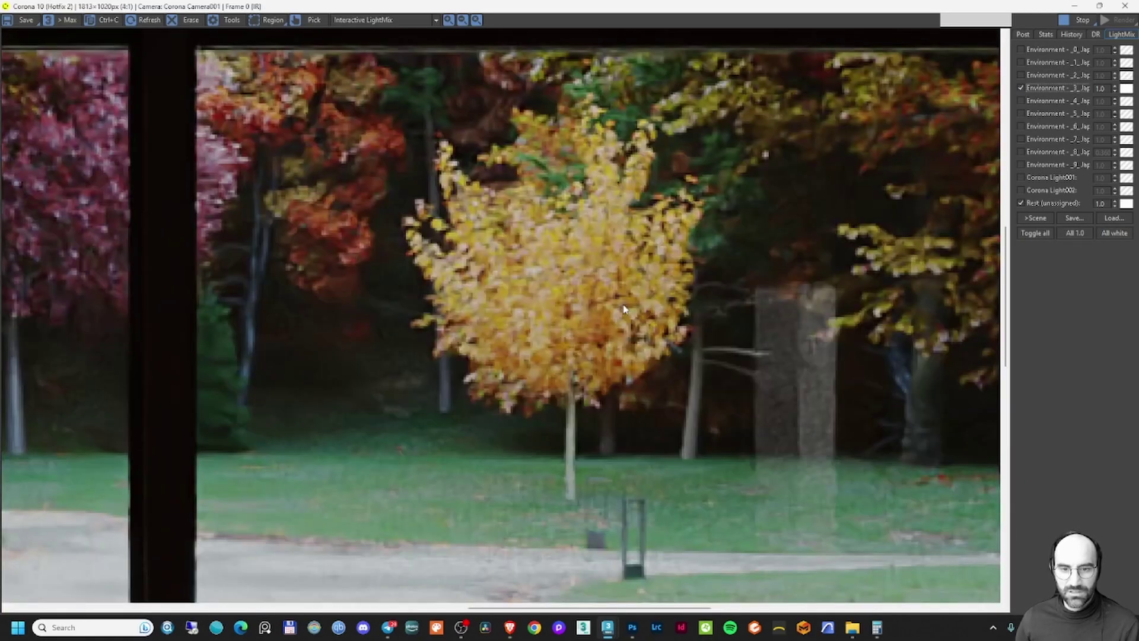
scroll(626, 309, "down", 2)
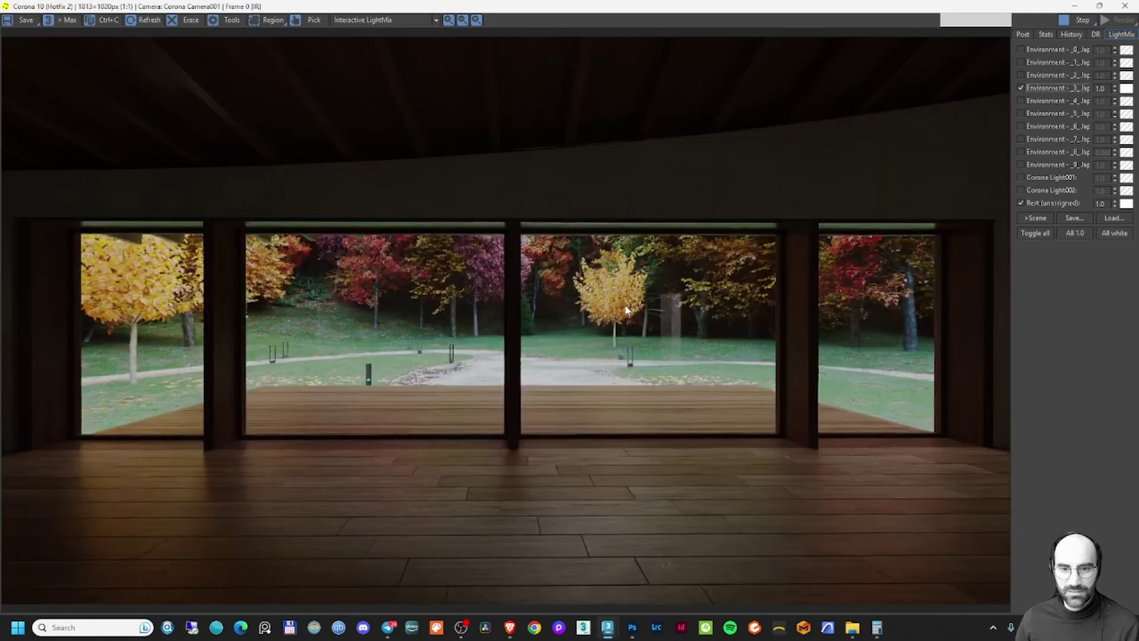
left_click(1021, 88)
Light the interior with Environment_4 dimmed to 0.215, then preview Environment_5
left_click(1022, 101)
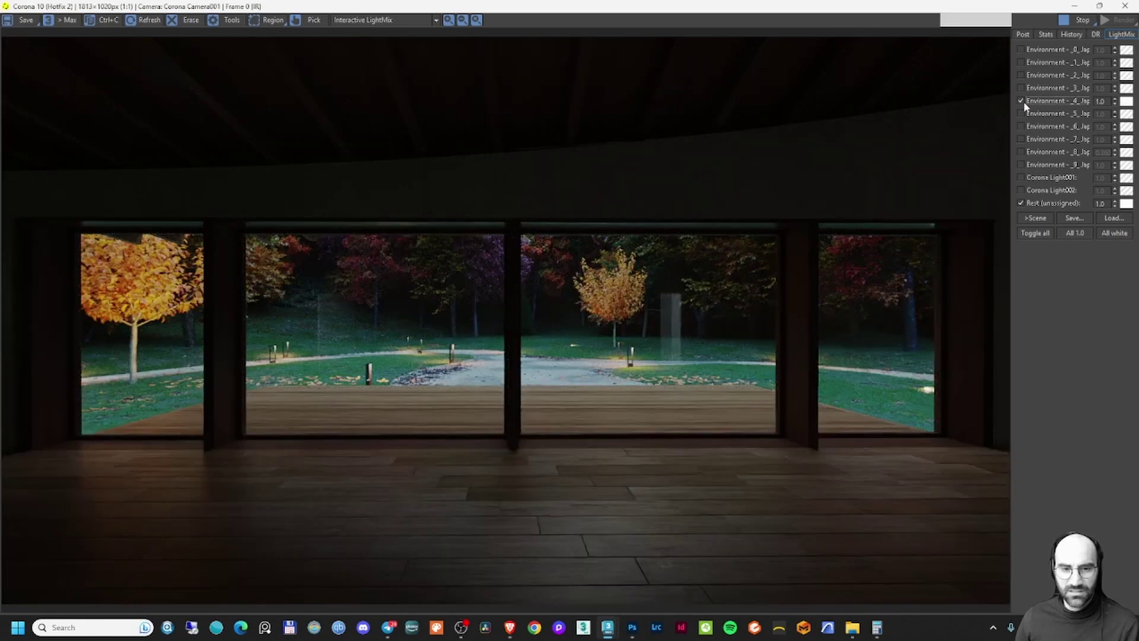
left_click_drag(1115, 103, 1118, 178)
left_click(1021, 114)
left_click(1021, 102)
left_click(1021, 113)
Preview Environment_6 and Environment_7, then switch on Environment_8 at strength 1.0
left_click(1021, 126)
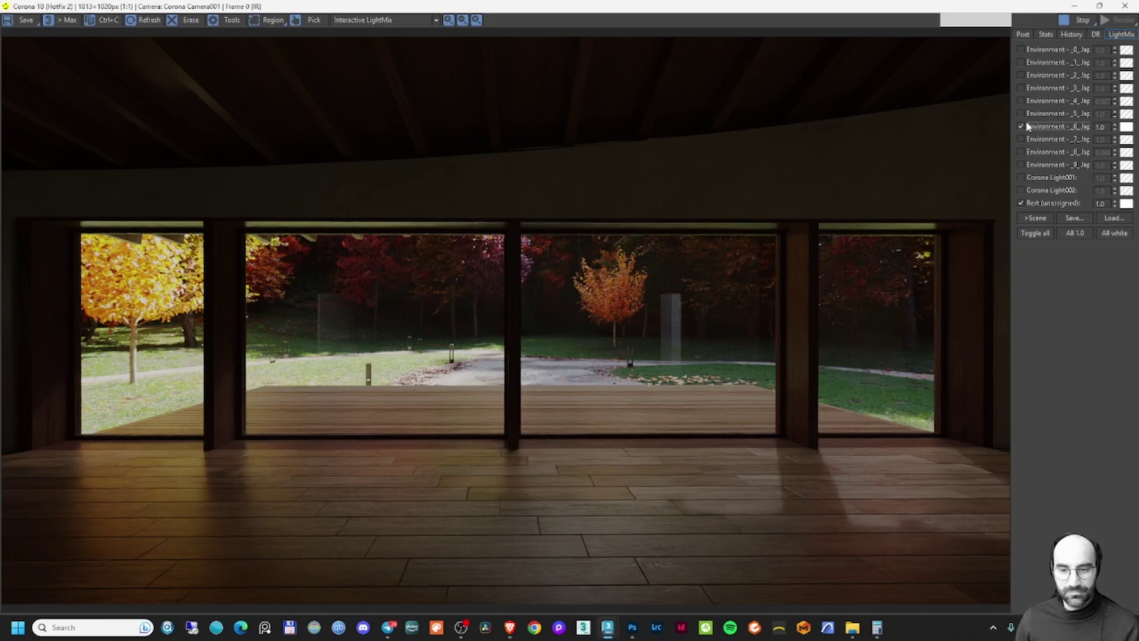
left_click(1021, 126)
left_click(1022, 139)
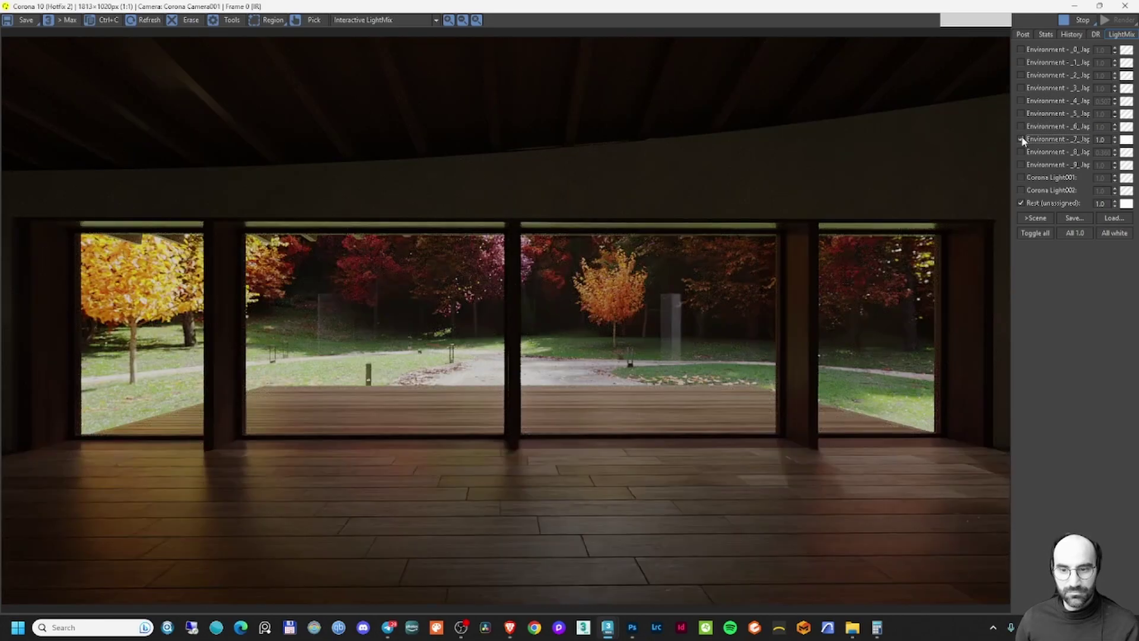
left_click(1022, 139)
left_click(1021, 152)
double_click(1102, 153)
type("1")
key("Return")
Switch off Environment_8 and toggle Environment_9 off and back on
left_click(1021, 152)
left_click(1022, 165)
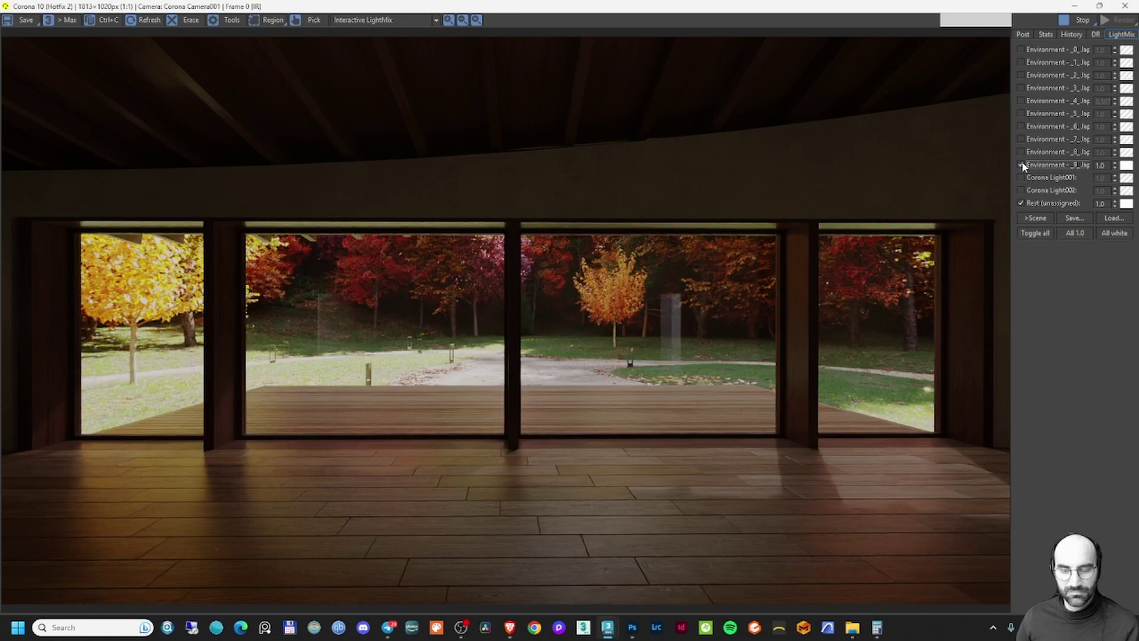
left_click(1021, 165)
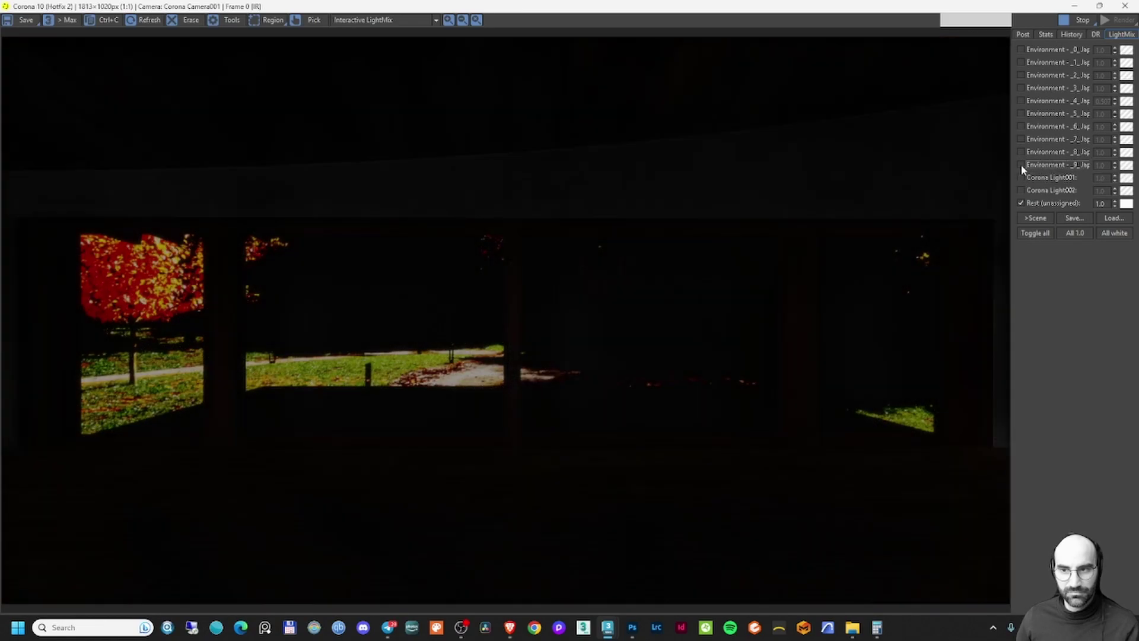
left_click(1022, 165)
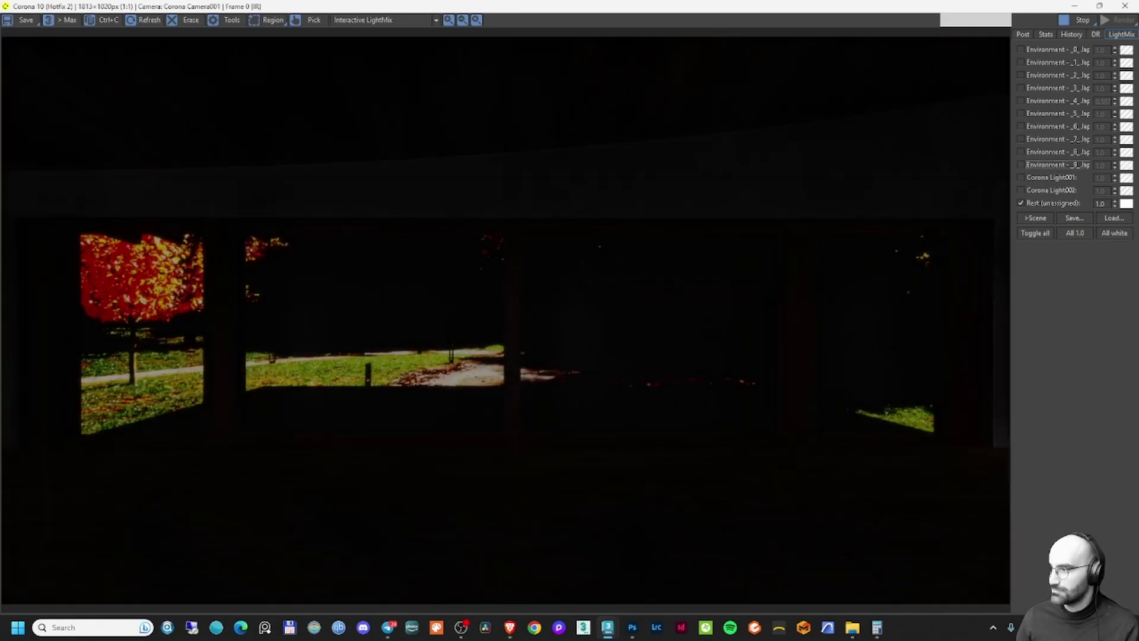